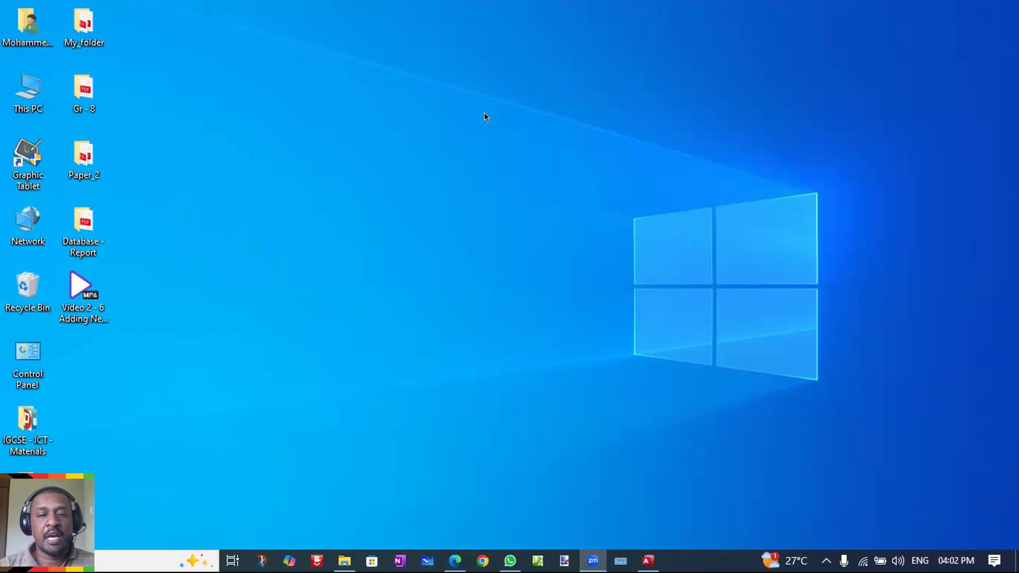
# - Bring up the working folder, the My_Database window and the exam paper 0417_w23_qp_02.pdf to review the report requirements on page 7
pyautogui.click(344, 561)
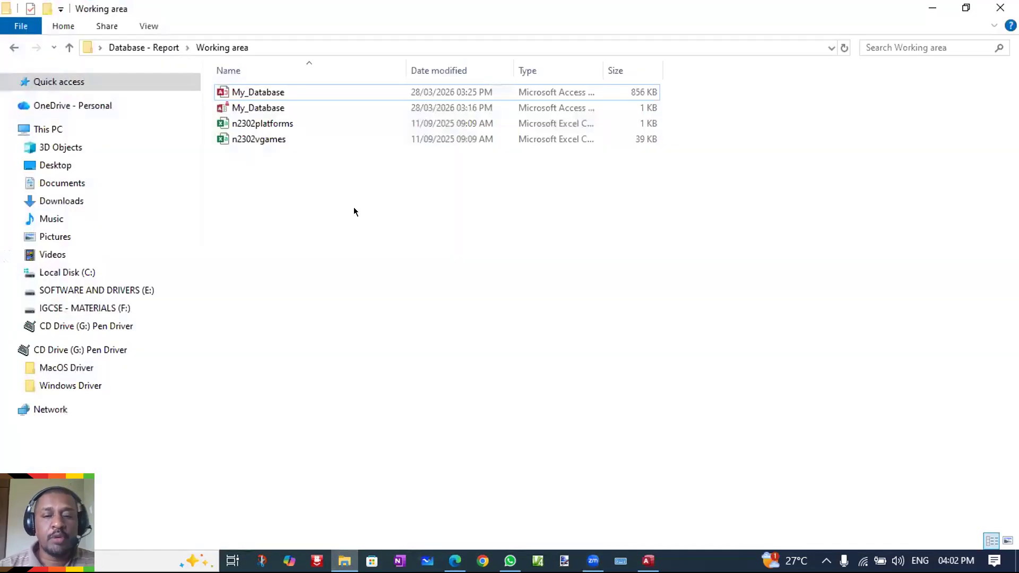
pyautogui.click(649, 558)
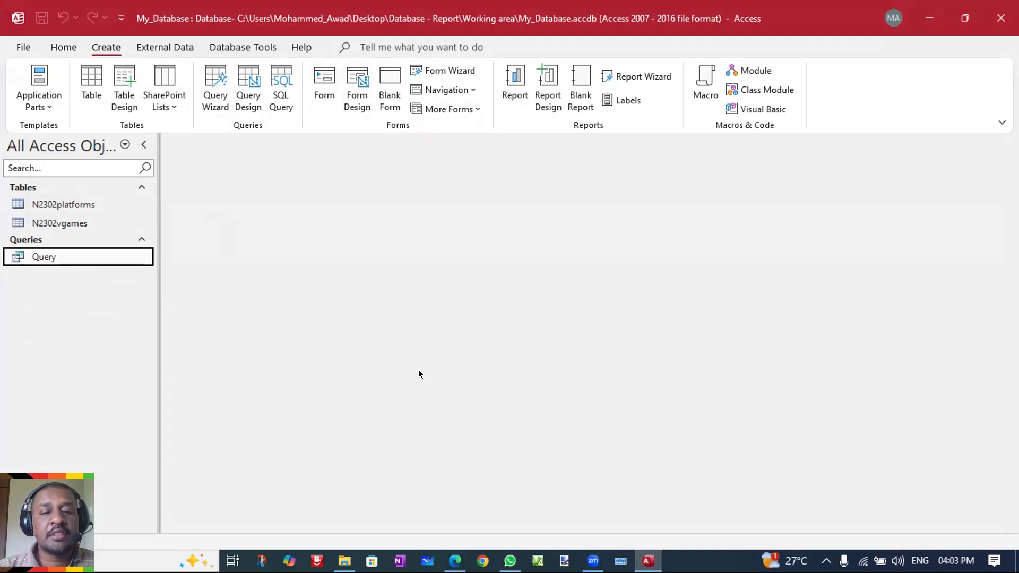
pyautogui.click(455, 560)
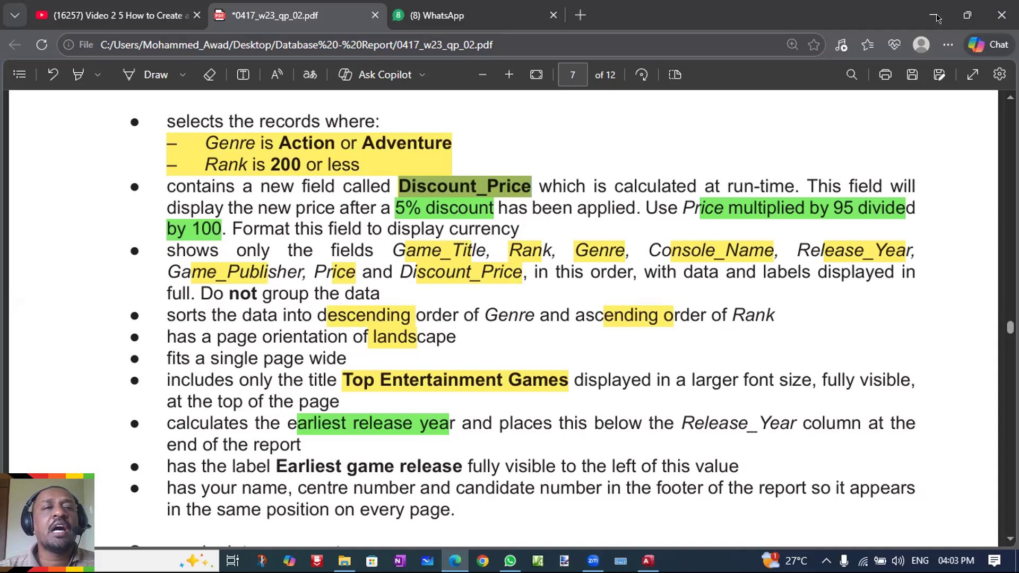
# - Switch back to Access, open the saved query in Design View and close its Property Sheet
pyautogui.hotkey('alt', 'Tab')
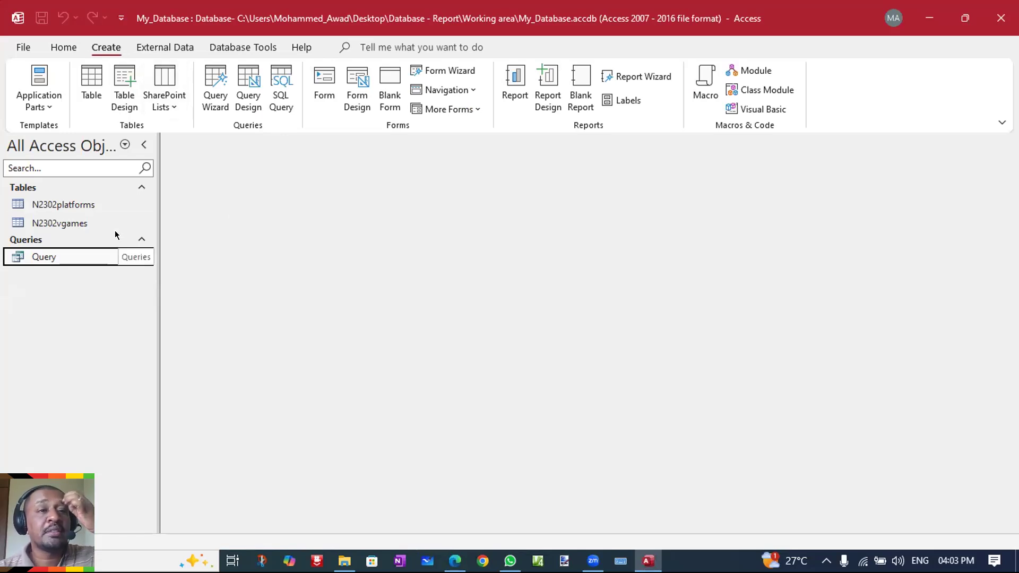
pyautogui.rightClick(72, 254)
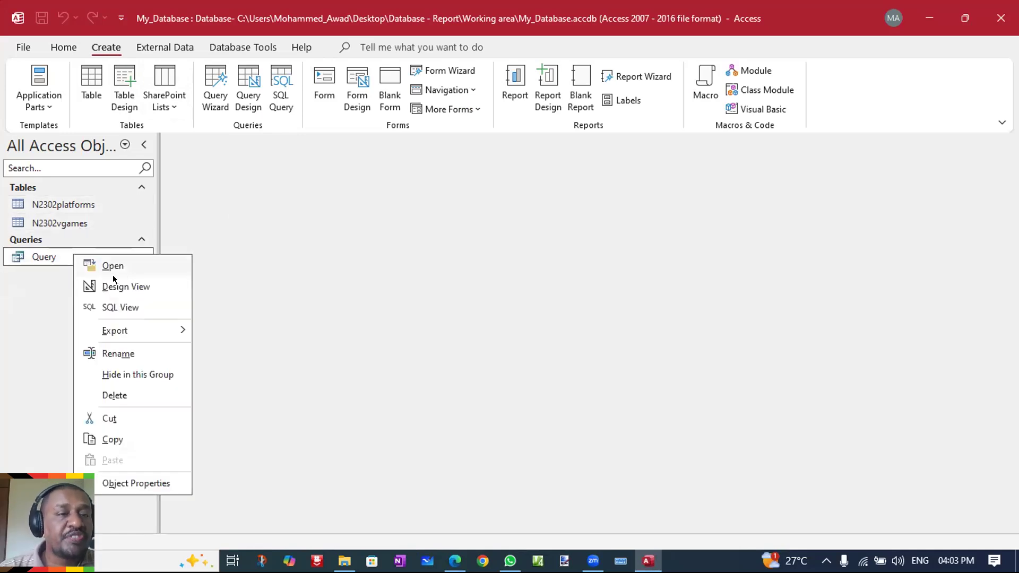
pyautogui.click(142, 291)
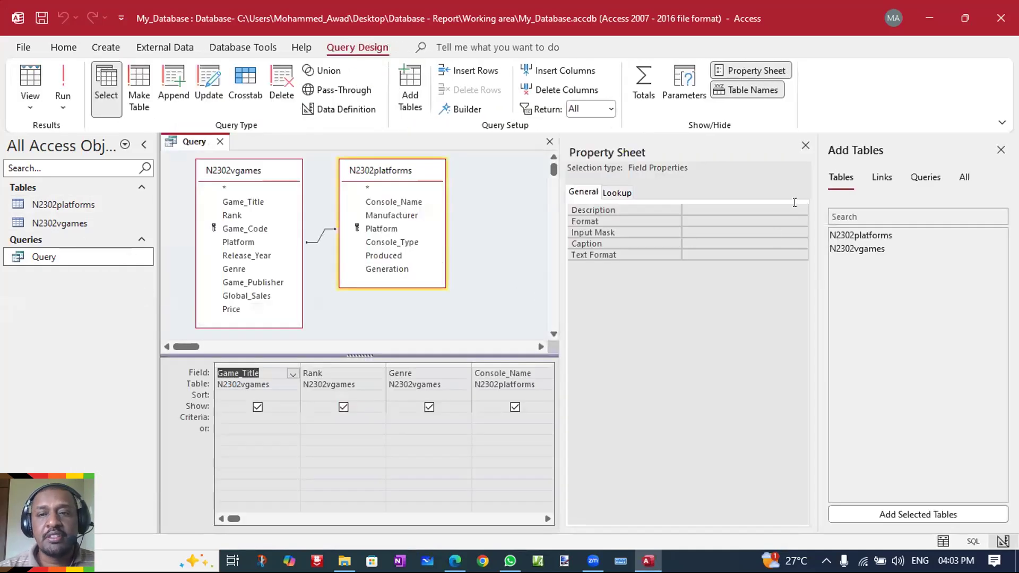
pyautogui.click(806, 146)
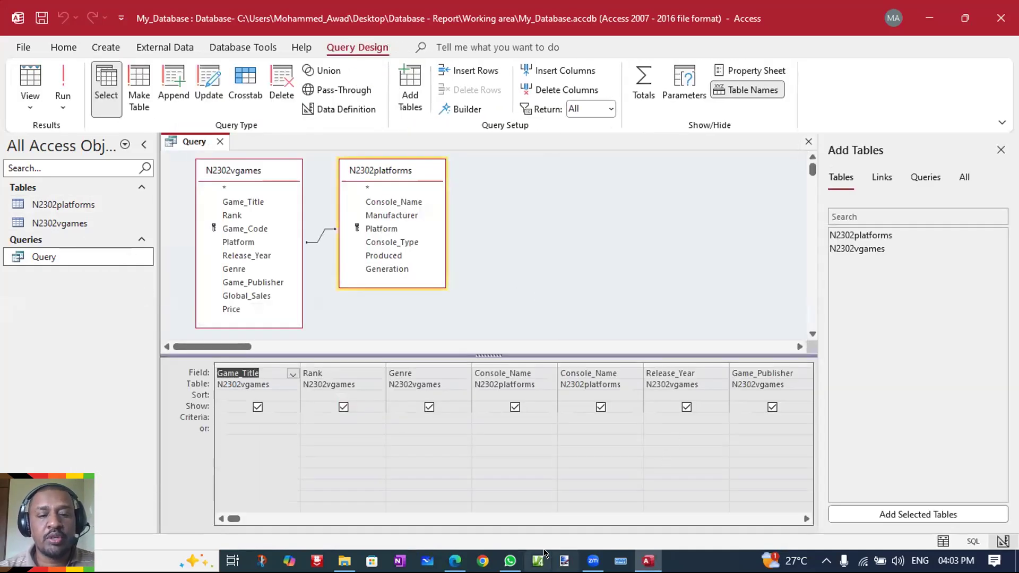
# - Copy "Action or Adventure" from the exam paper in the browser and enter it as the criterion of the query's Genre field in Access
pyautogui.click(454, 552)
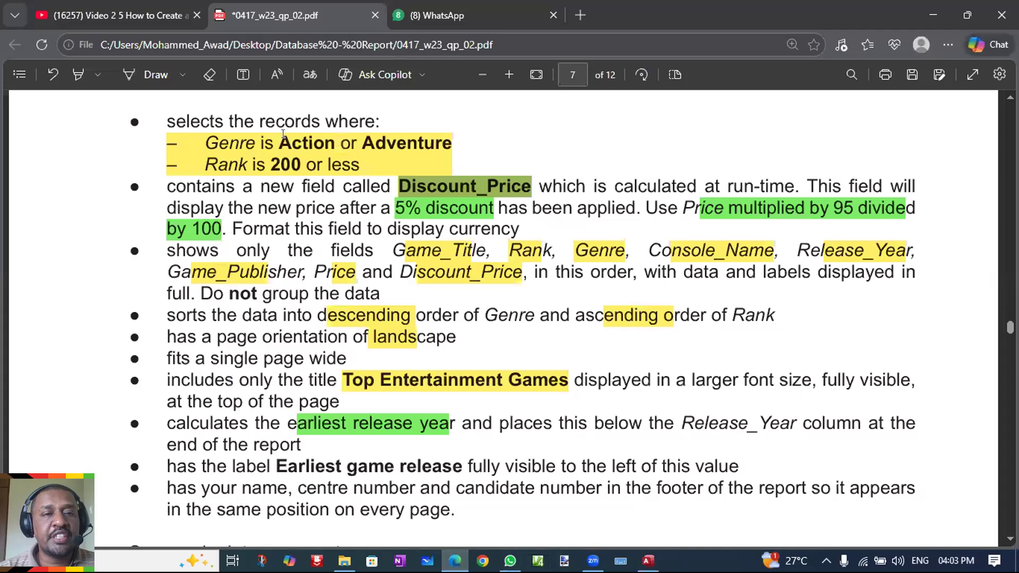
pyautogui.moveTo(272, 142); pyautogui.dragTo(454, 149)
pyautogui.click(470, 74)
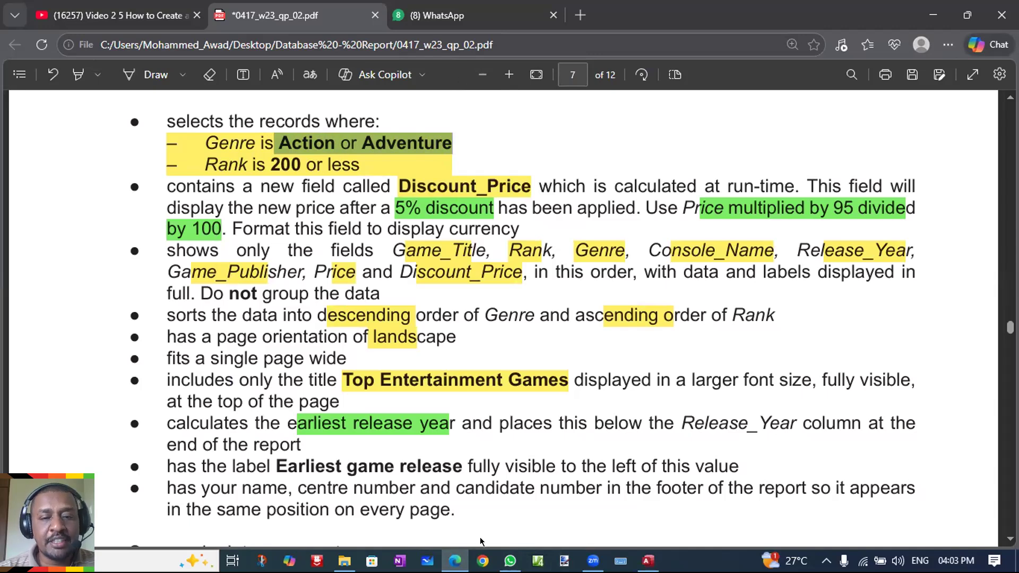
pyautogui.click(447, 554)
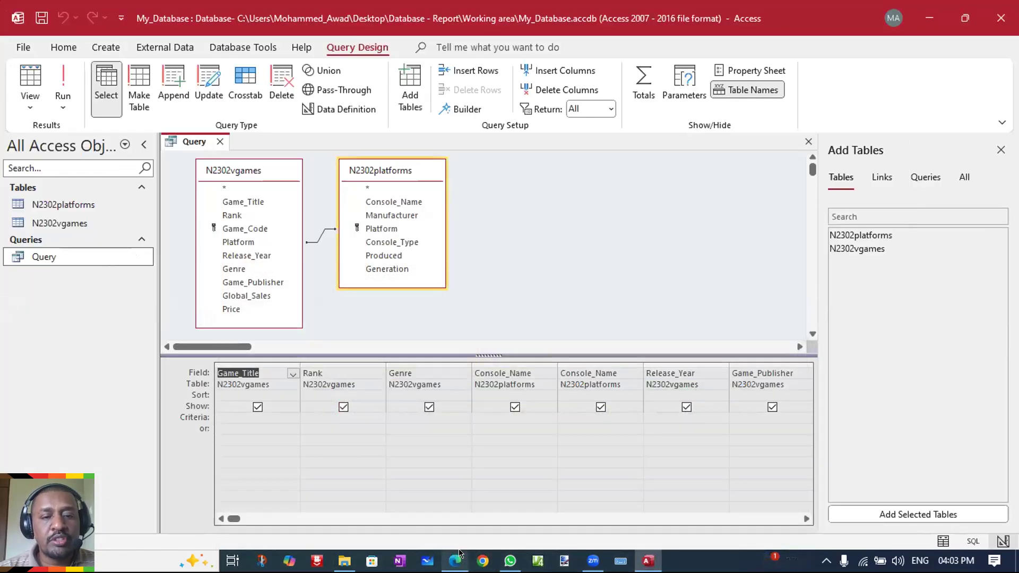
pyautogui.click(457, 552)
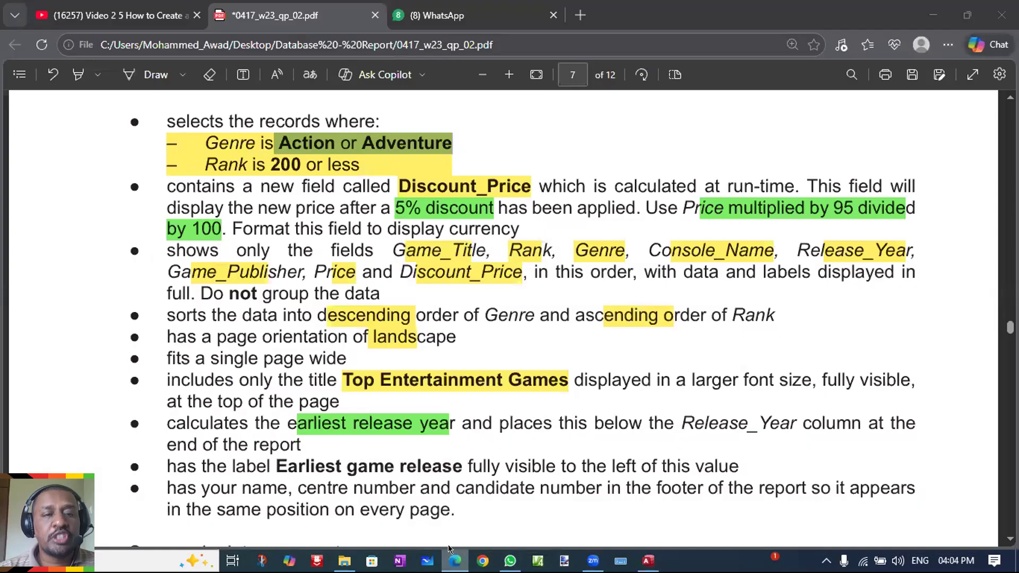
pyautogui.click(457, 550)
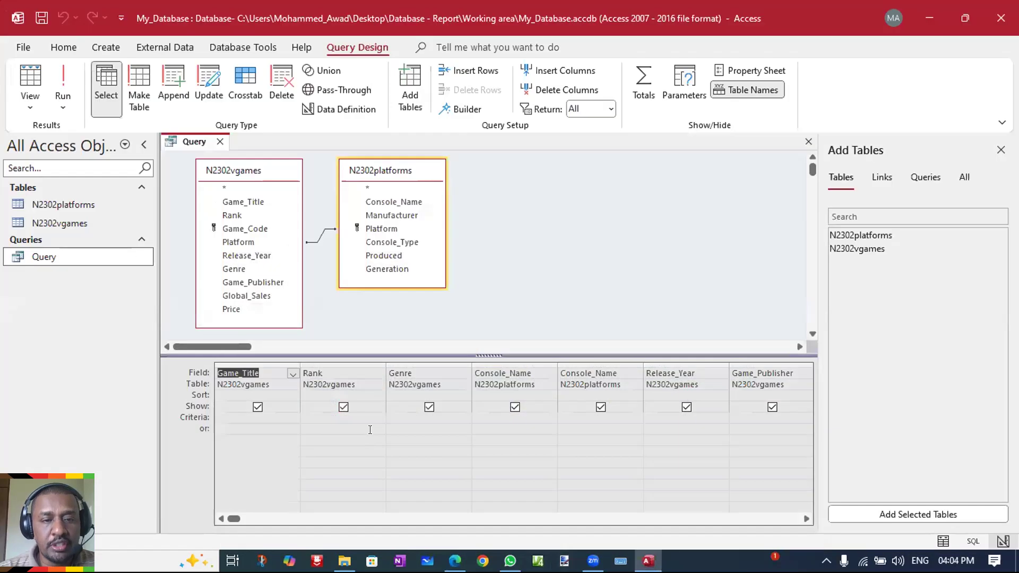
pyautogui.click(412, 418)
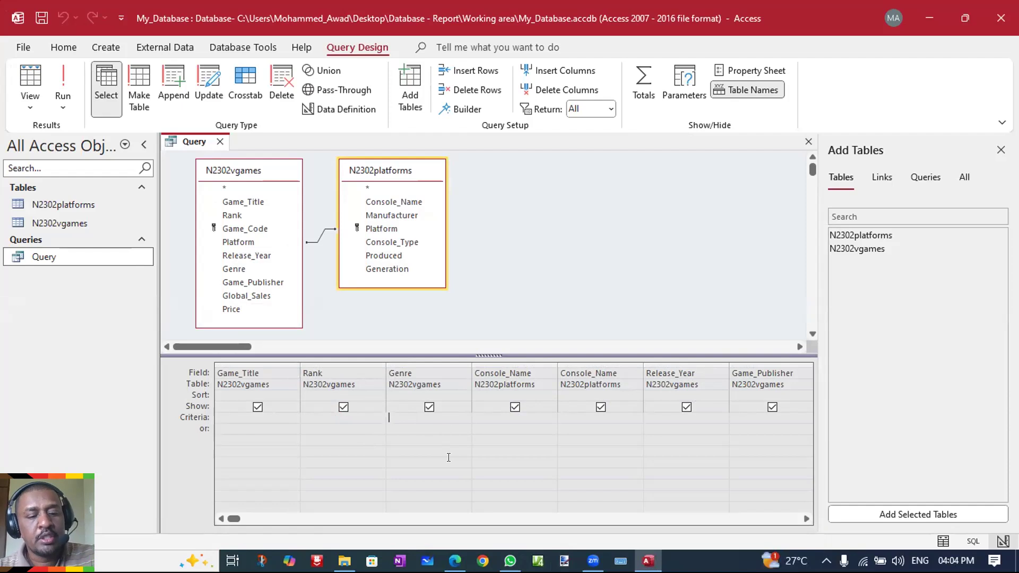
pyautogui.hotkey('ctrl', 'v')
pyautogui.click(438, 443)
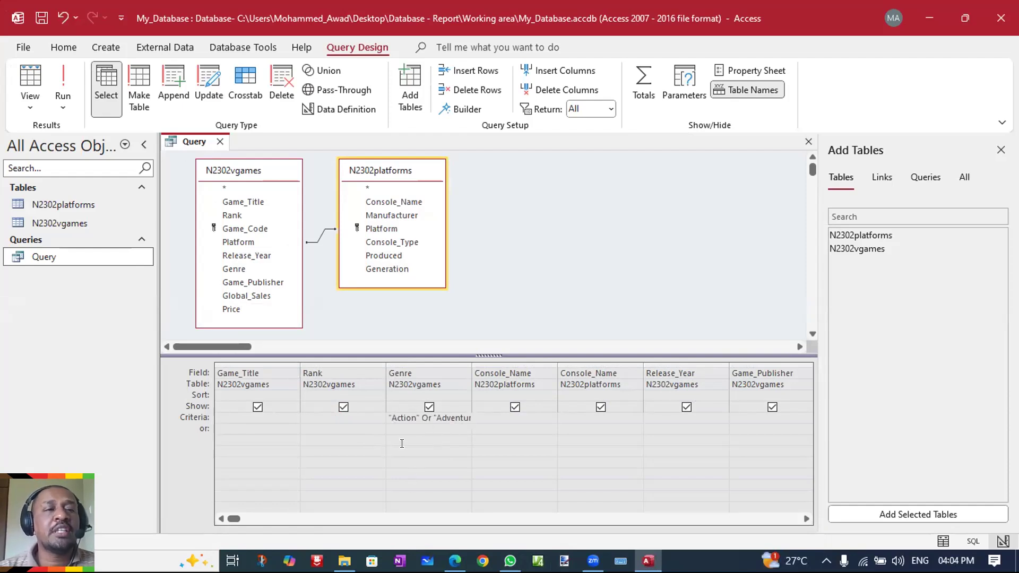
# - Run the query, check the values in the Genre column and return to Design View
pyautogui.click(62, 80)
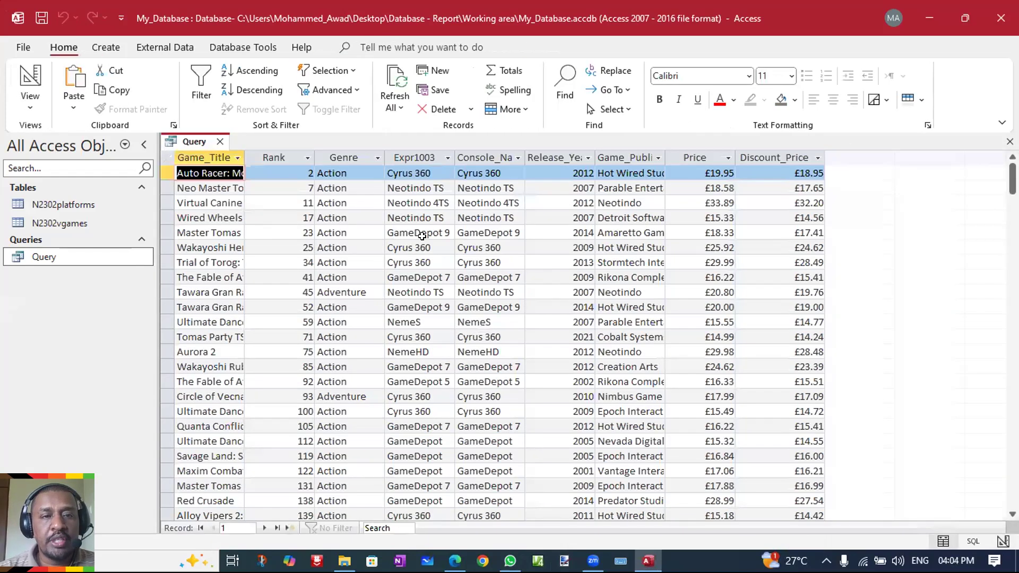
pyautogui.click(340, 154)
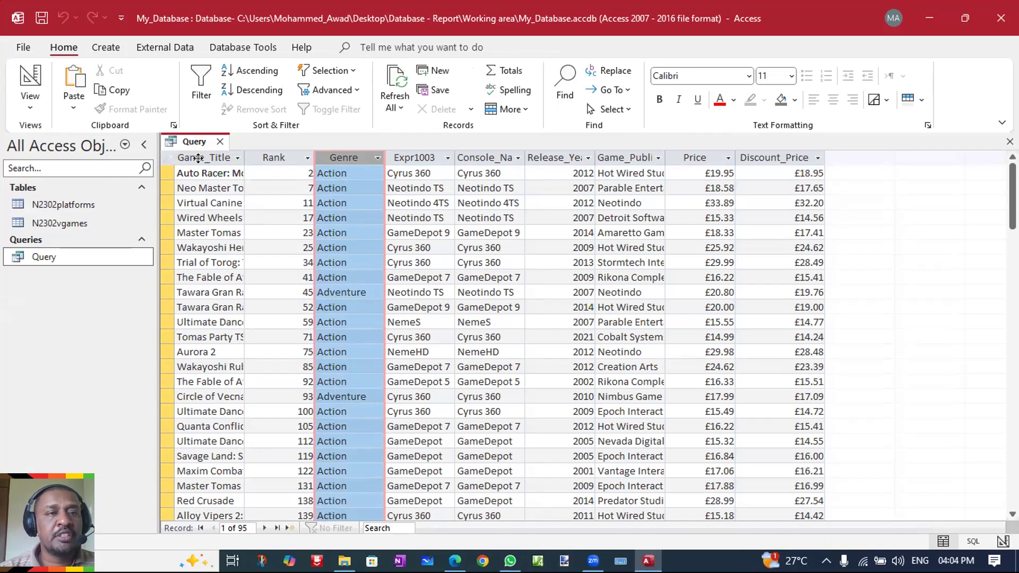
pyautogui.rightClick(194, 141)
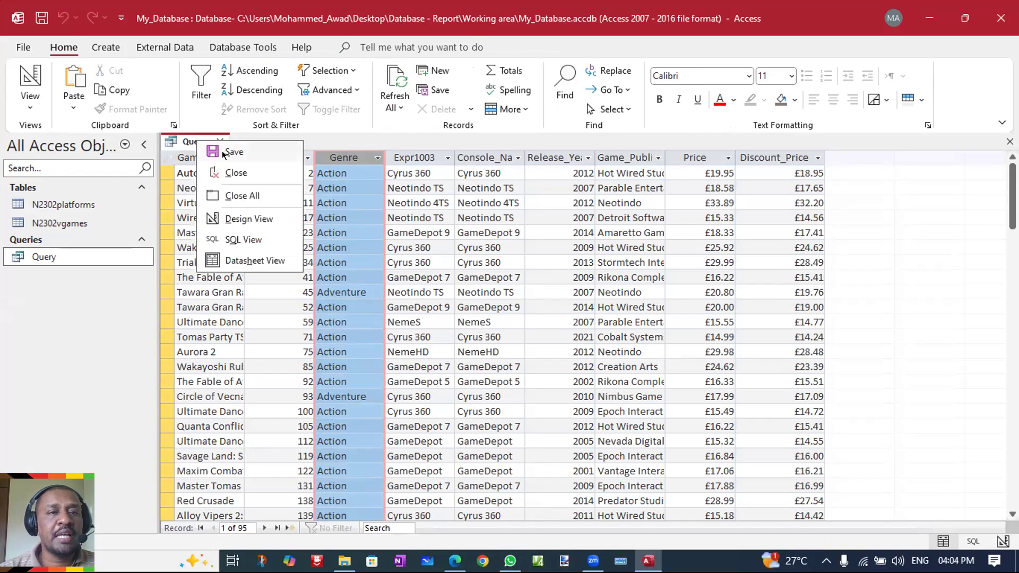
pyautogui.click(255, 220)
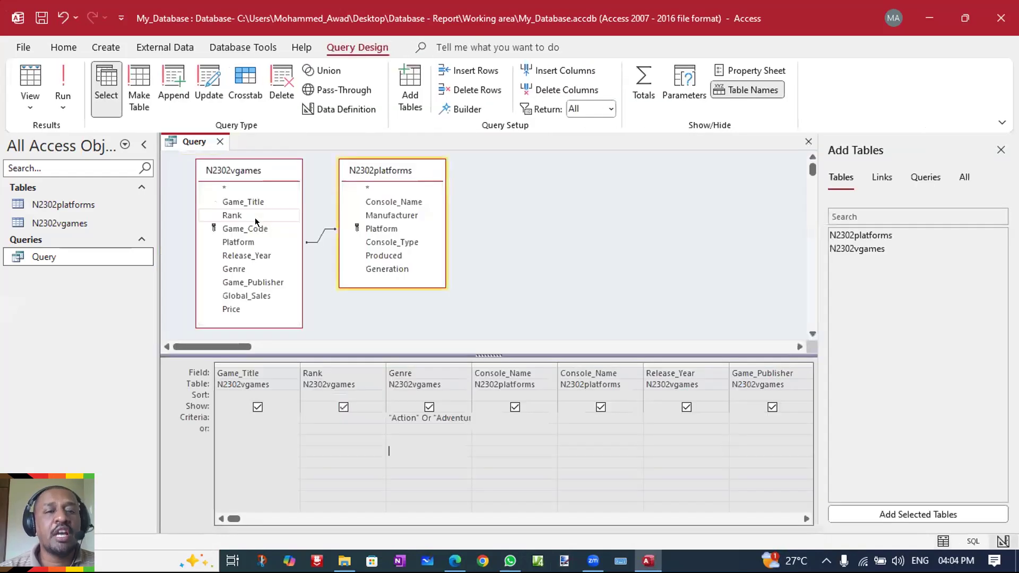
# - Set the criterion of the query's Rank field to <=200, checking the condition against the exam paper in the browser
pyautogui.click(455, 552)
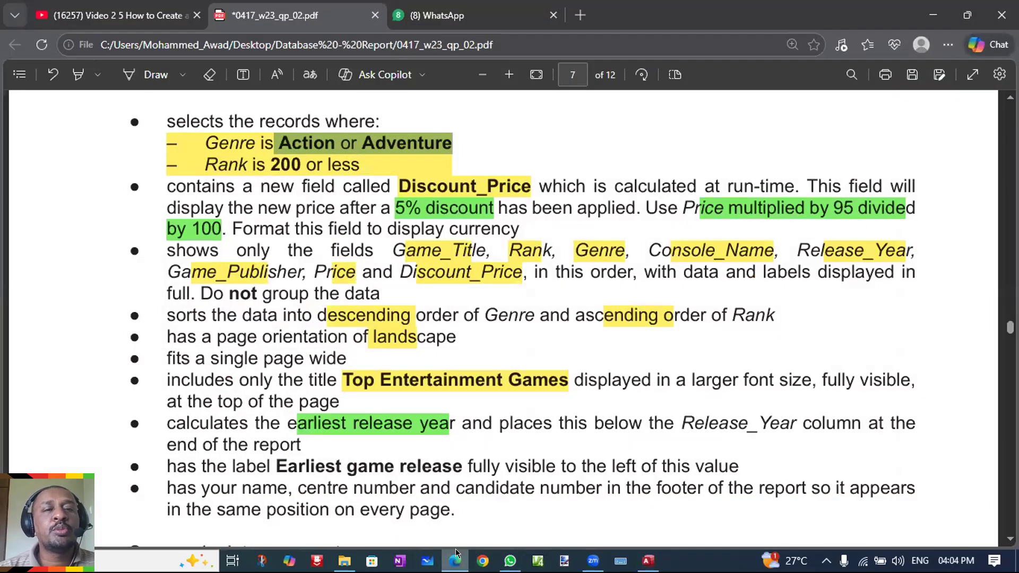
pyautogui.click(456, 552)
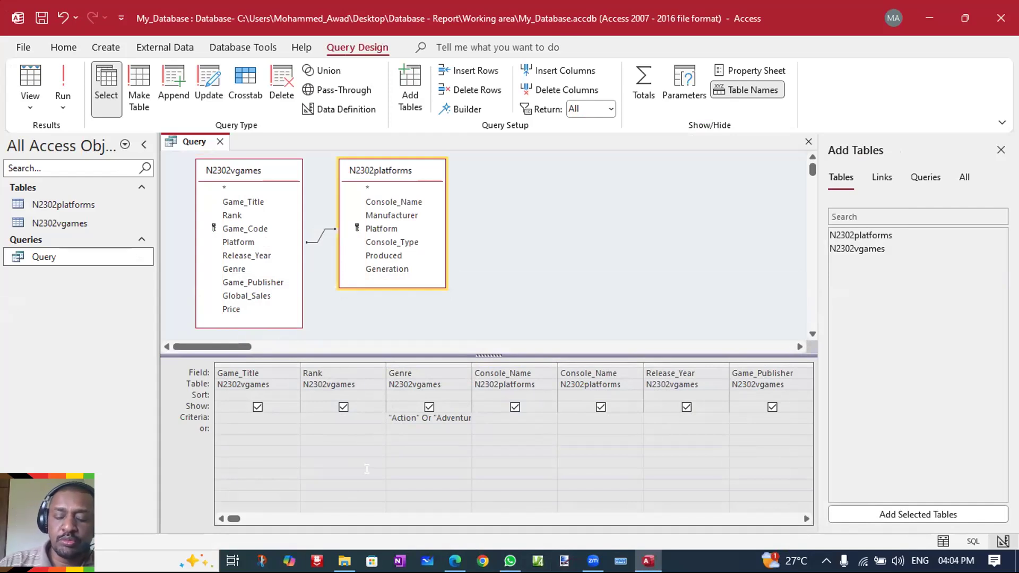
pyautogui.write('<')
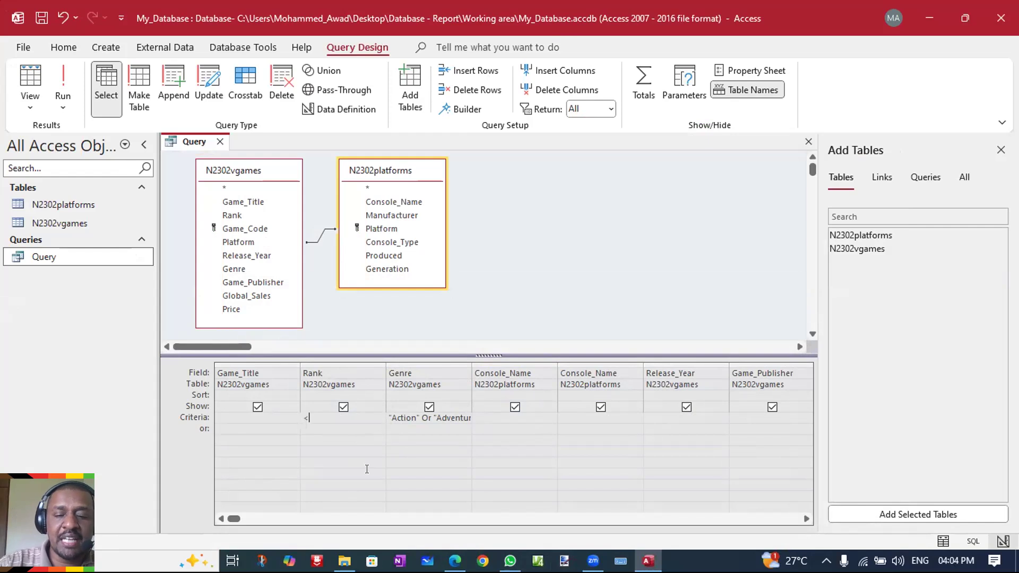
pyautogui.write('=')
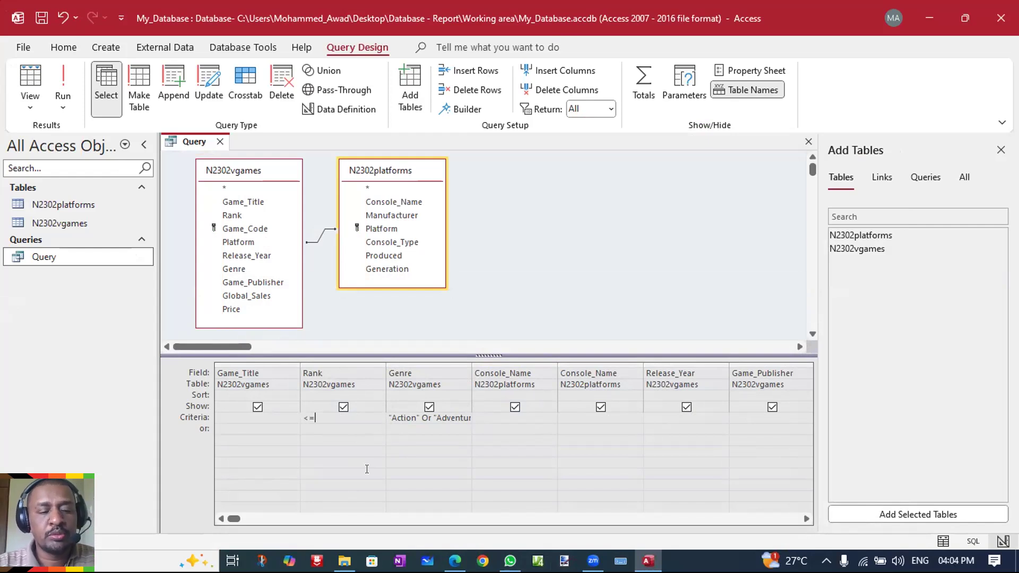
pyautogui.write('200')
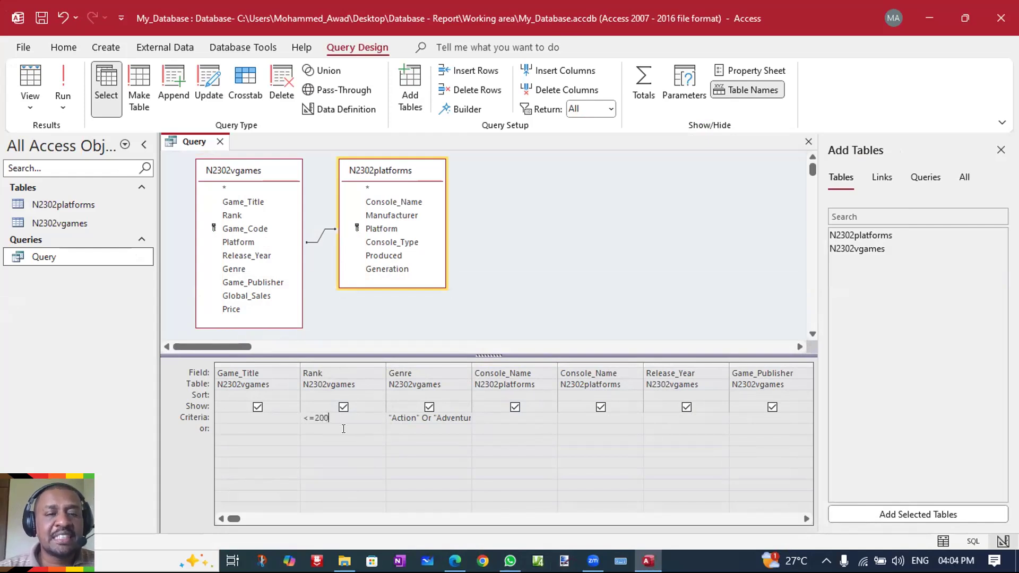
pyautogui.click(359, 419)
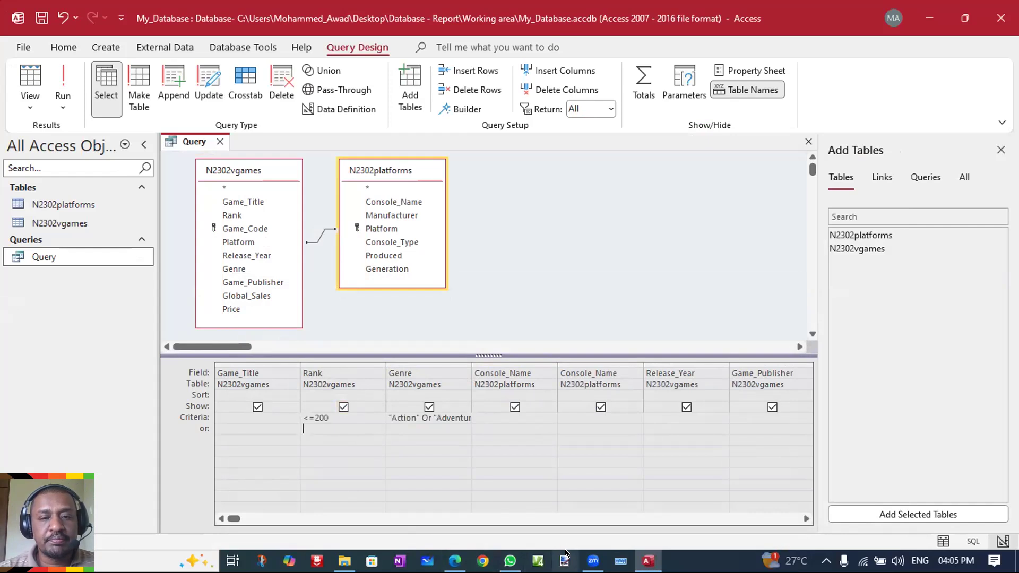
pyautogui.click(459, 554)
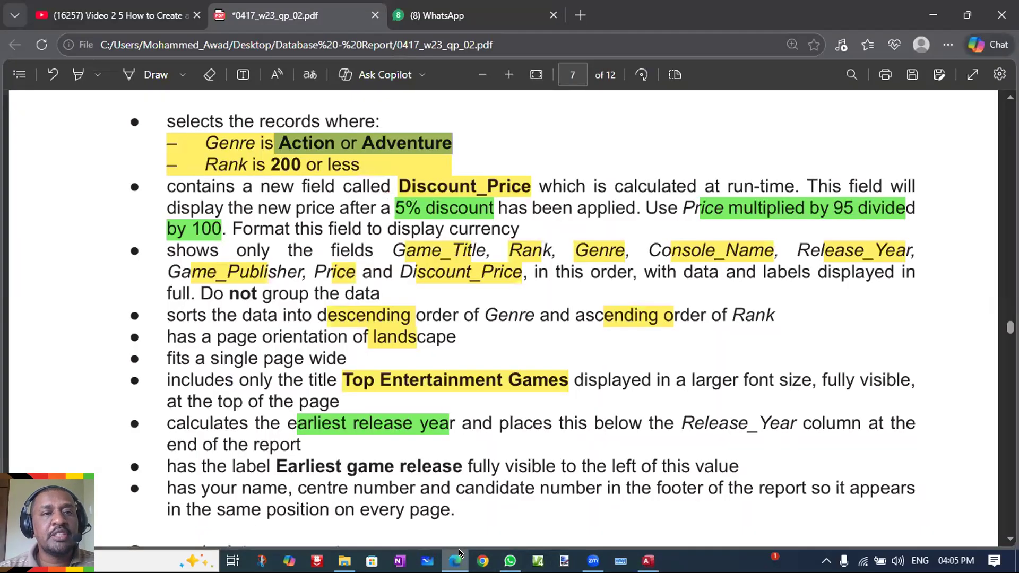
pyautogui.click(459, 554)
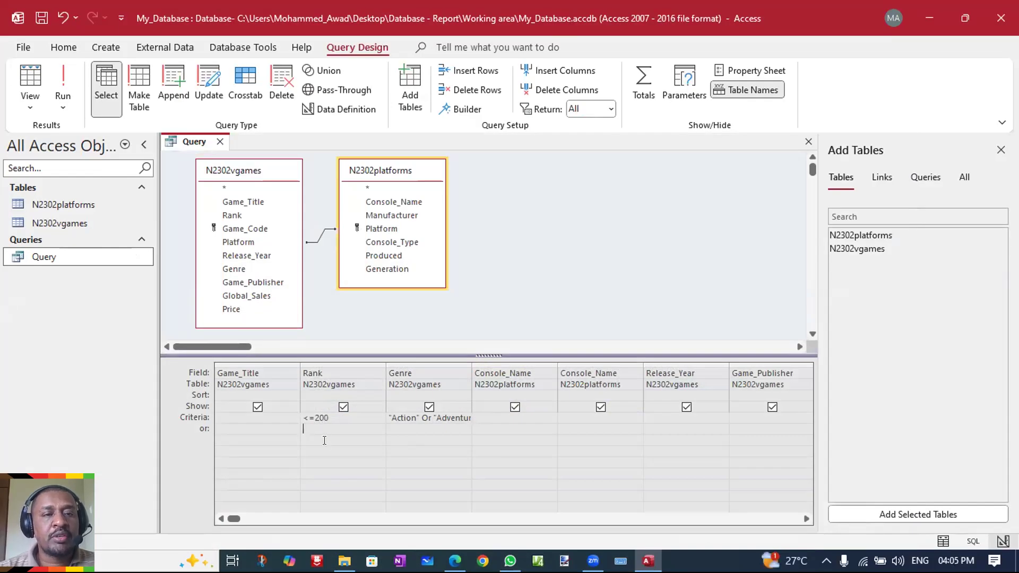
# - Run the query, check the values in the Rank column and return to Design View
pyautogui.click(62, 77)
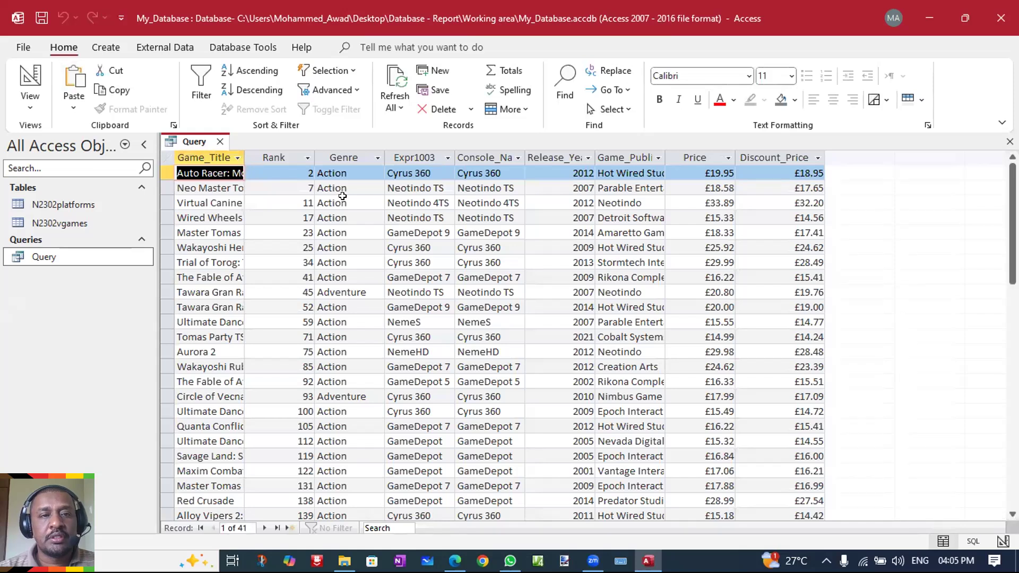
pyautogui.click(278, 157)
pyautogui.moveTo(1013, 223); pyautogui.dragTo(1012, 147)
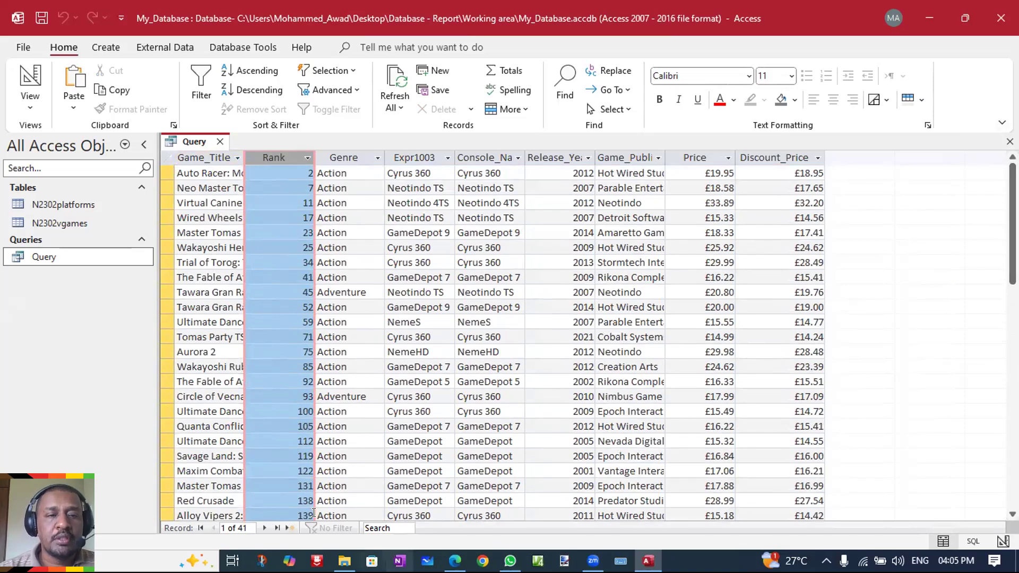
pyautogui.rightClick(195, 147)
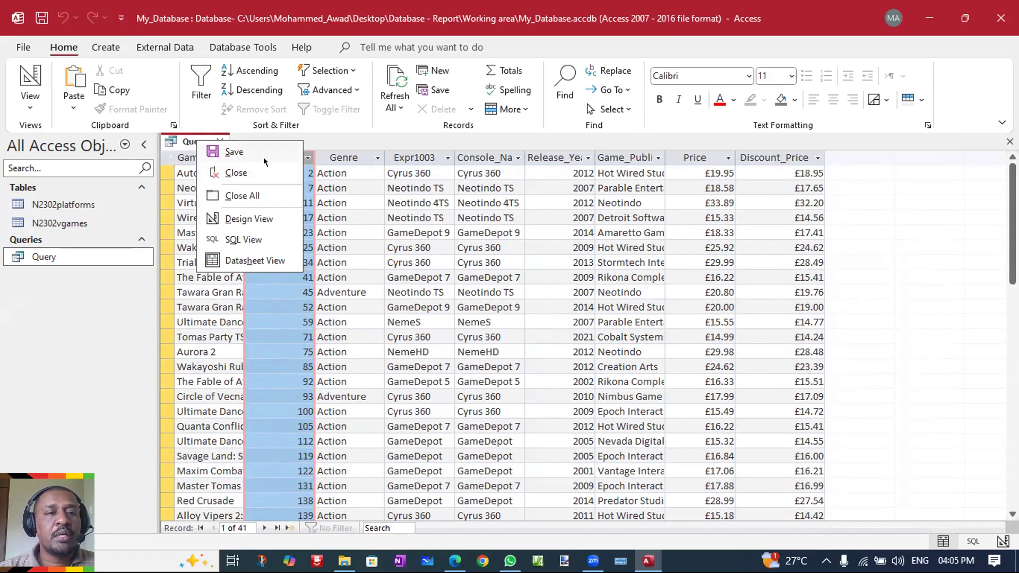
pyautogui.click(249, 219)
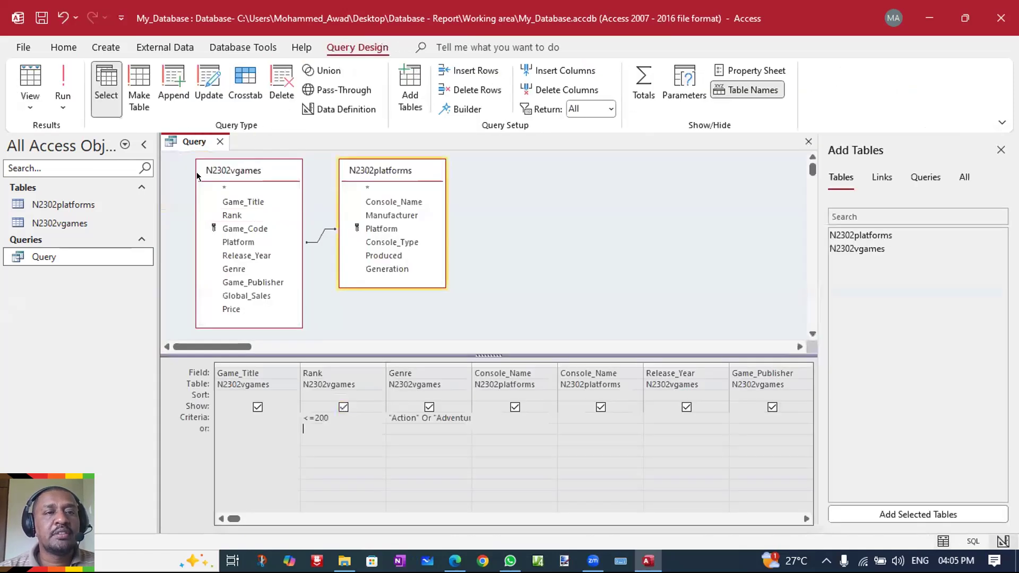
# - Save the query with its new criteria and close it
pyautogui.rightClick(186, 139)
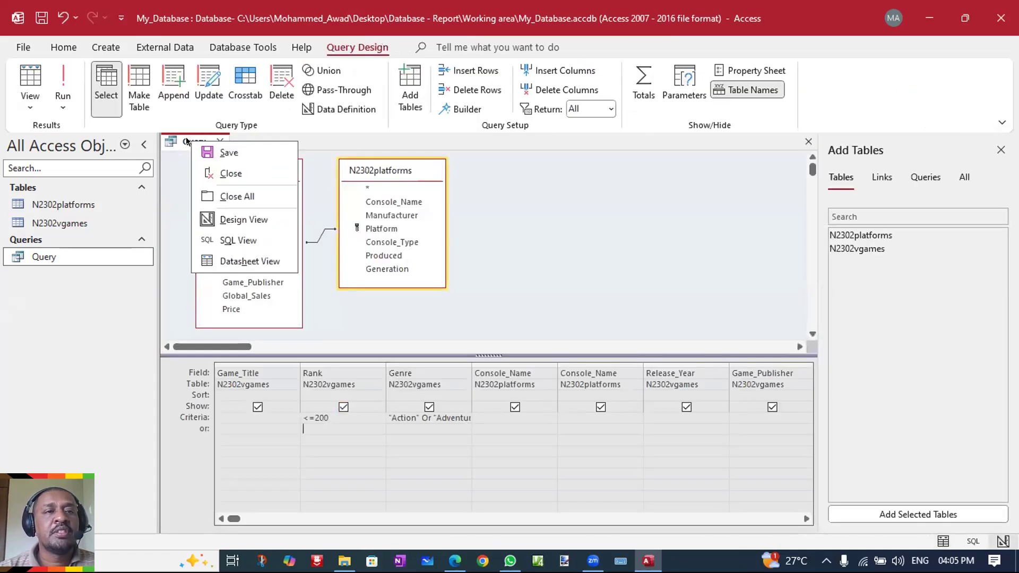
pyautogui.click(218, 151)
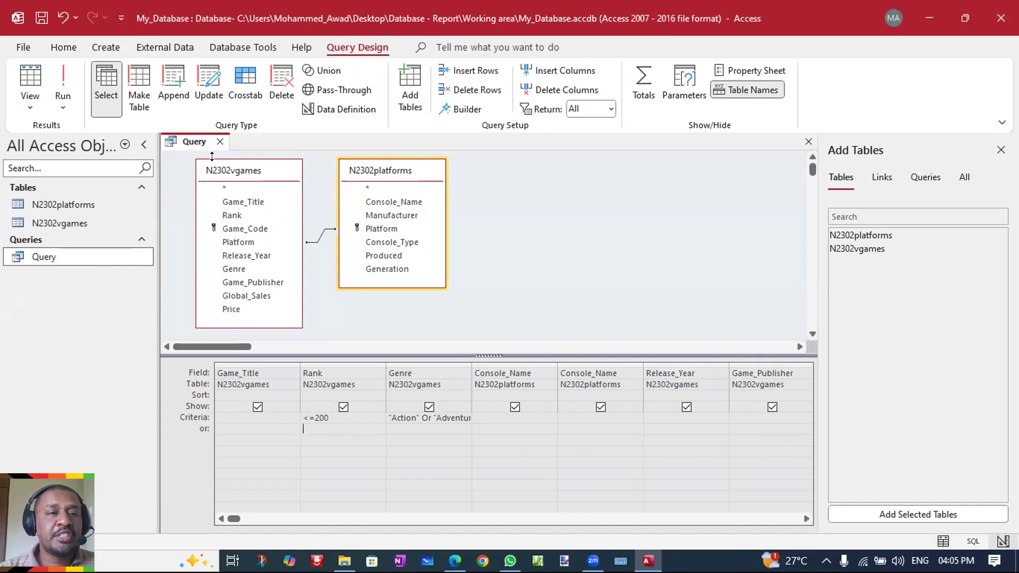
pyautogui.click(220, 141)
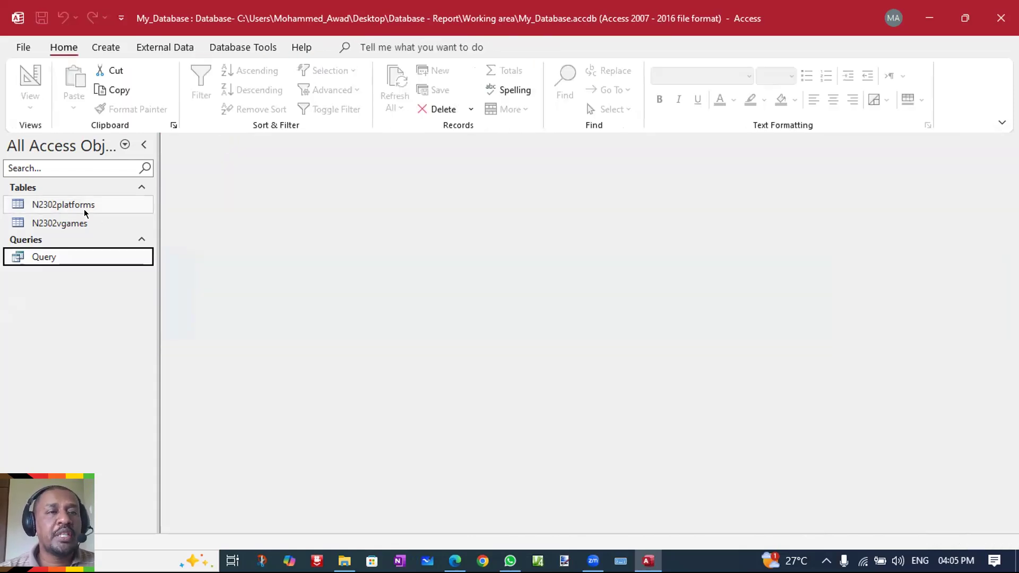
# - Start the Report Wizard and choose "Query: Query" as the report's source
pyautogui.click(114, 47)
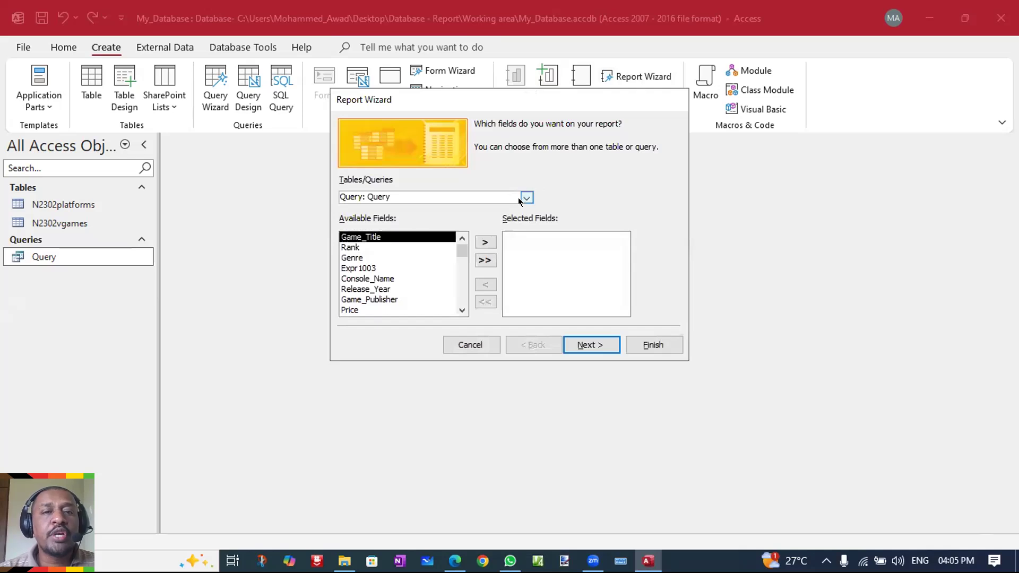
pyautogui.click(525, 198)
pyautogui.click(402, 232)
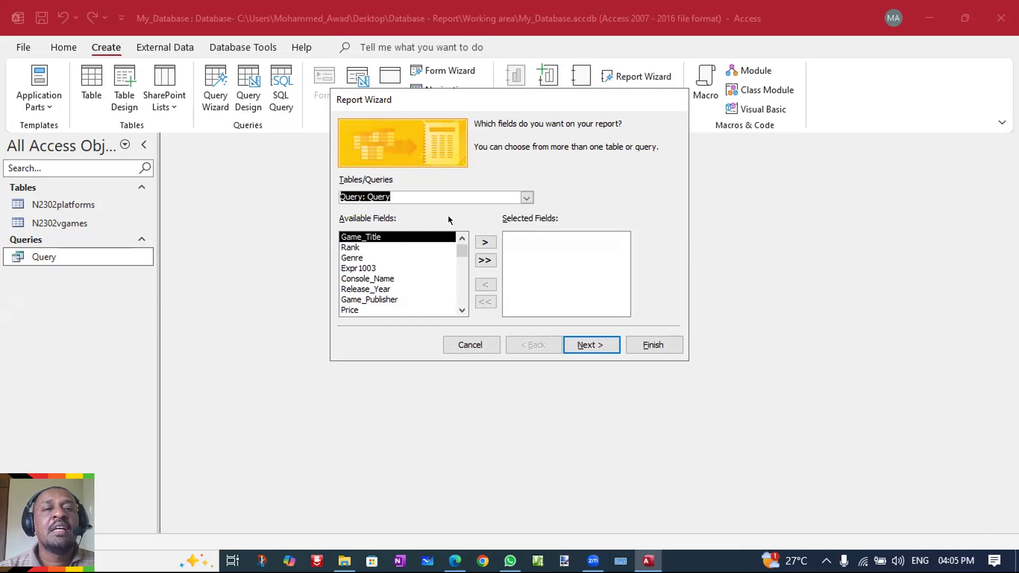
# - Add all of the query's fields to the report and keep the data viewed by N2302vgames, checking the exam paper's requirements
pyautogui.click(482, 262)
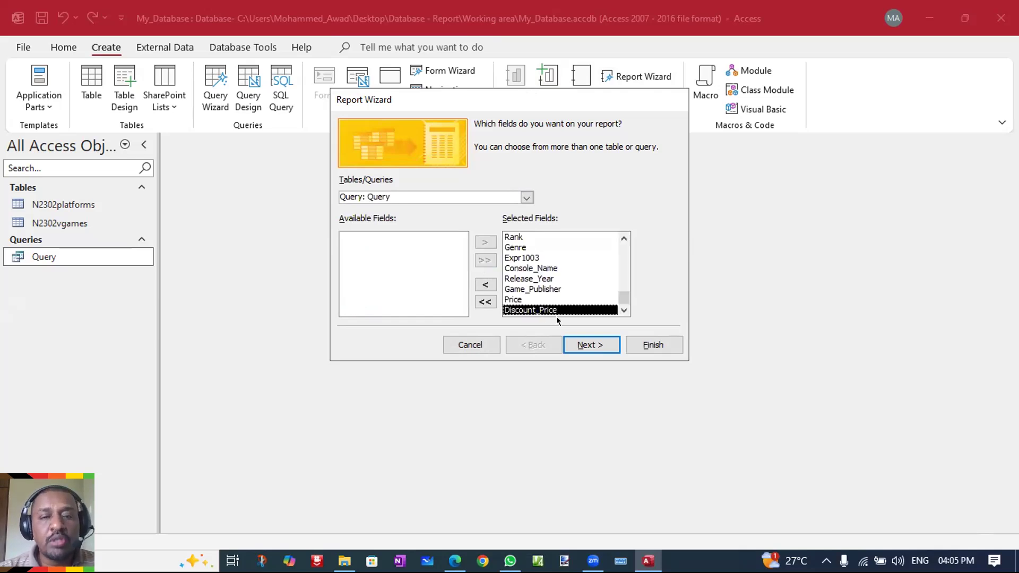
pyautogui.click(582, 345)
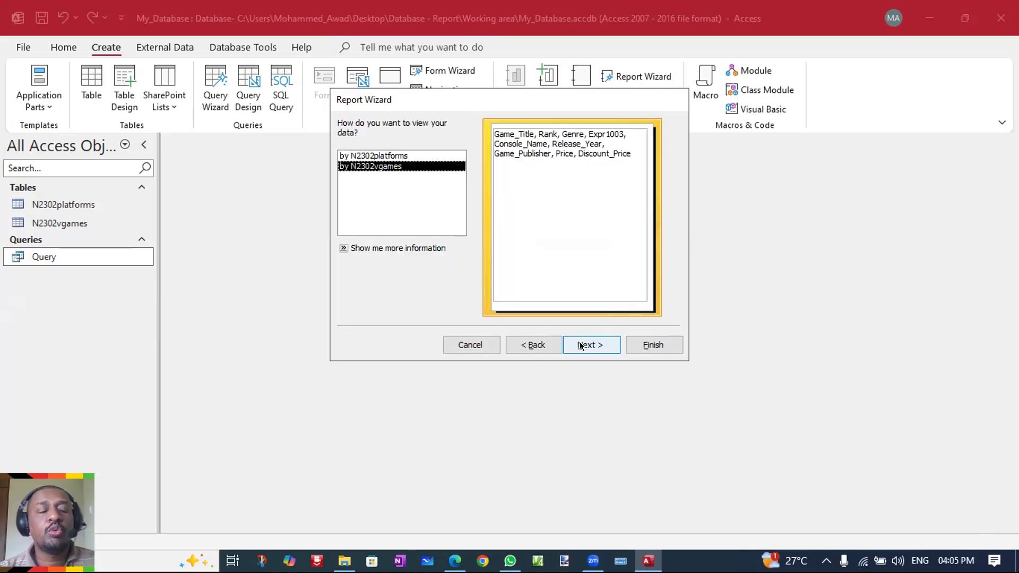
pyautogui.hotkey('alt', 'Tab')
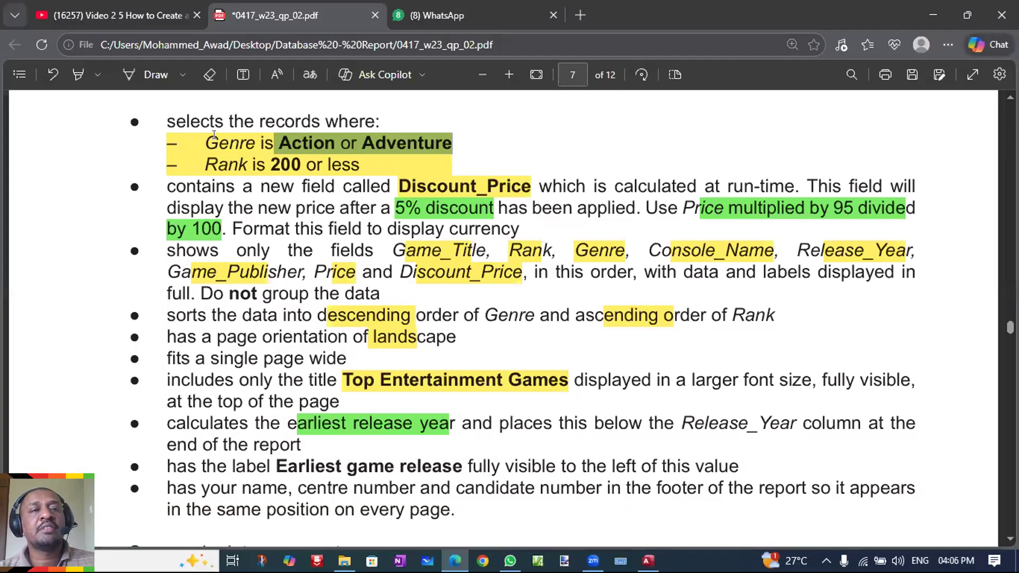
pyautogui.scroll(1, 442, 157)
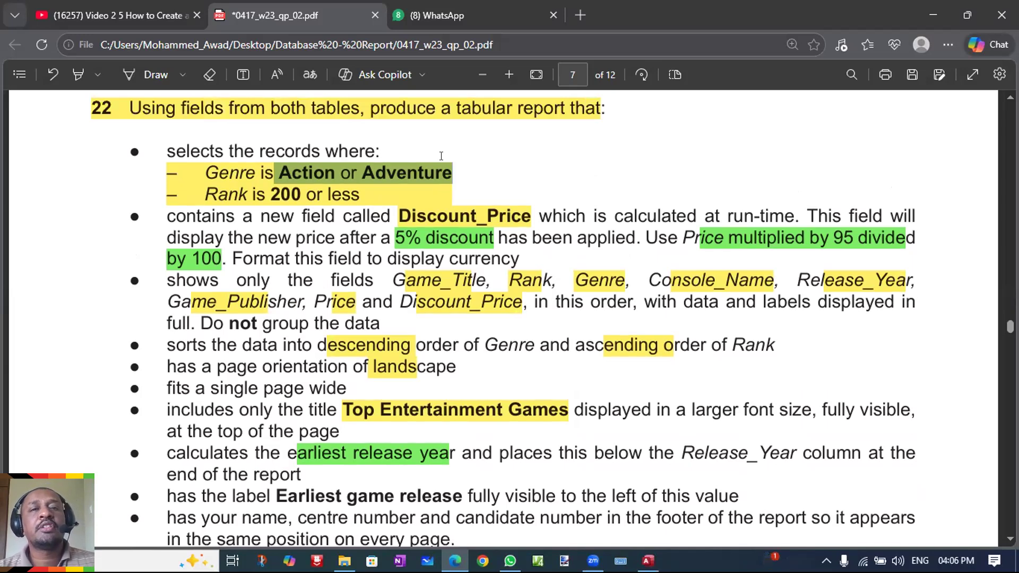
pyautogui.scroll(-1, 441, 156)
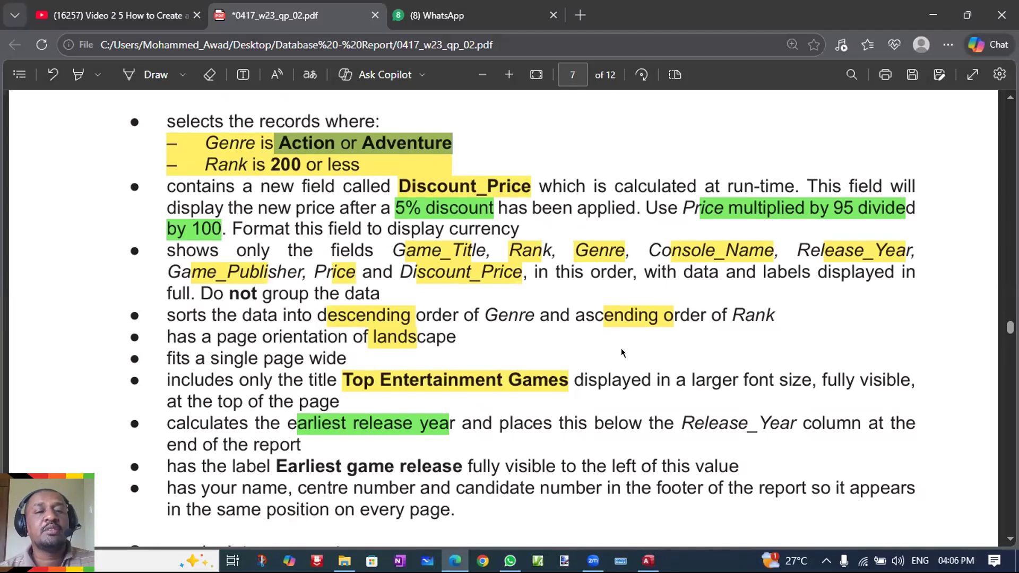
pyautogui.hotkey('alt', 'Tab')
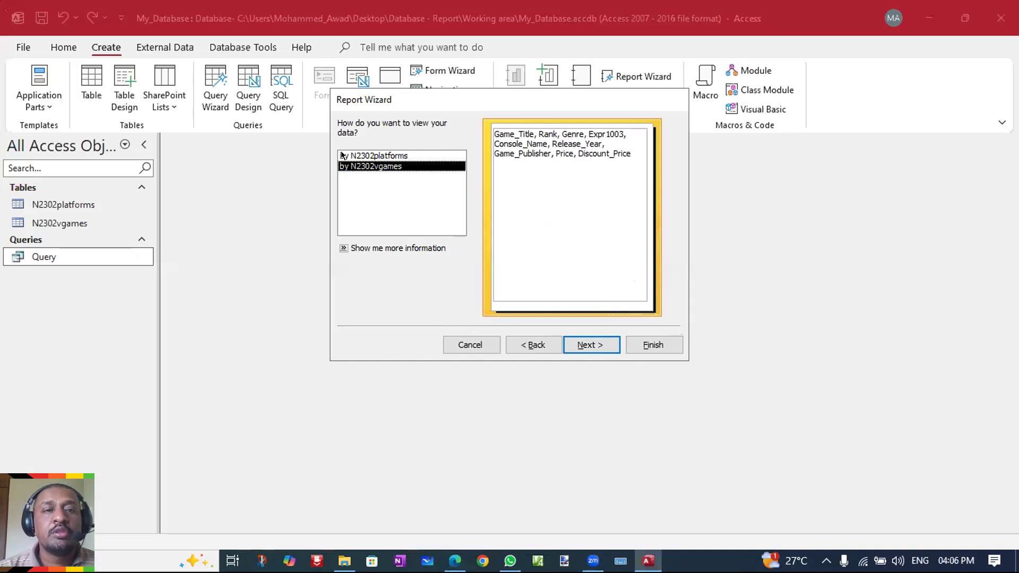
pyautogui.click(399, 156)
pyautogui.click(396, 166)
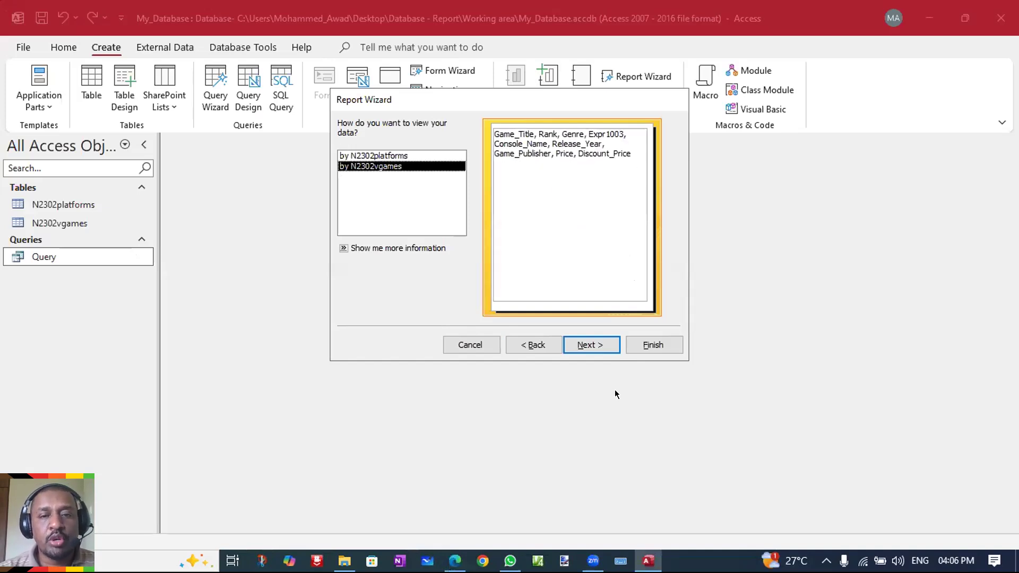
pyautogui.click(589, 343)
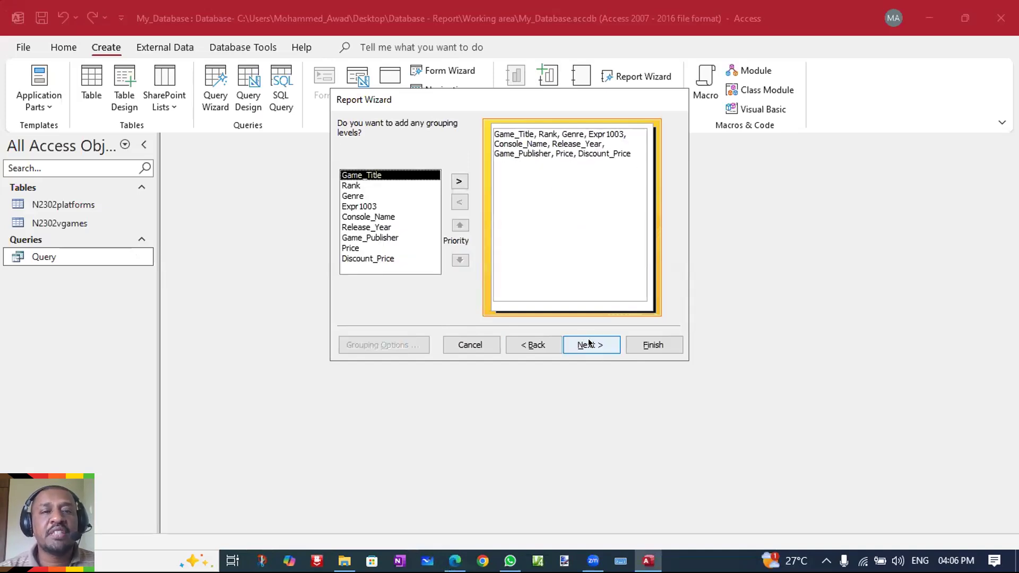
# - Leave the report without grouping or sorting and set a Tabular layout with Landscape orientation
pyautogui.click(591, 345)
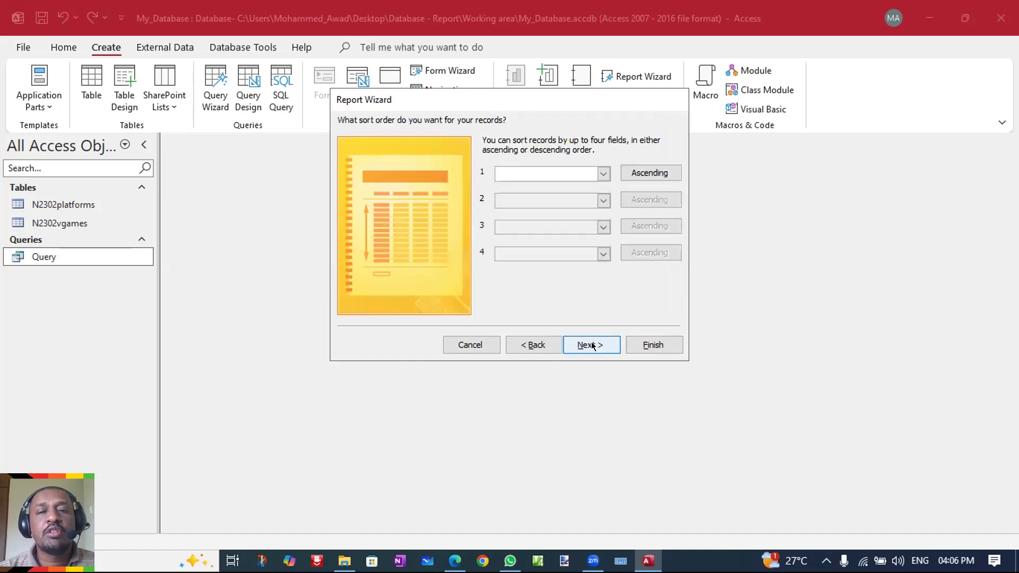
pyautogui.click(584, 344)
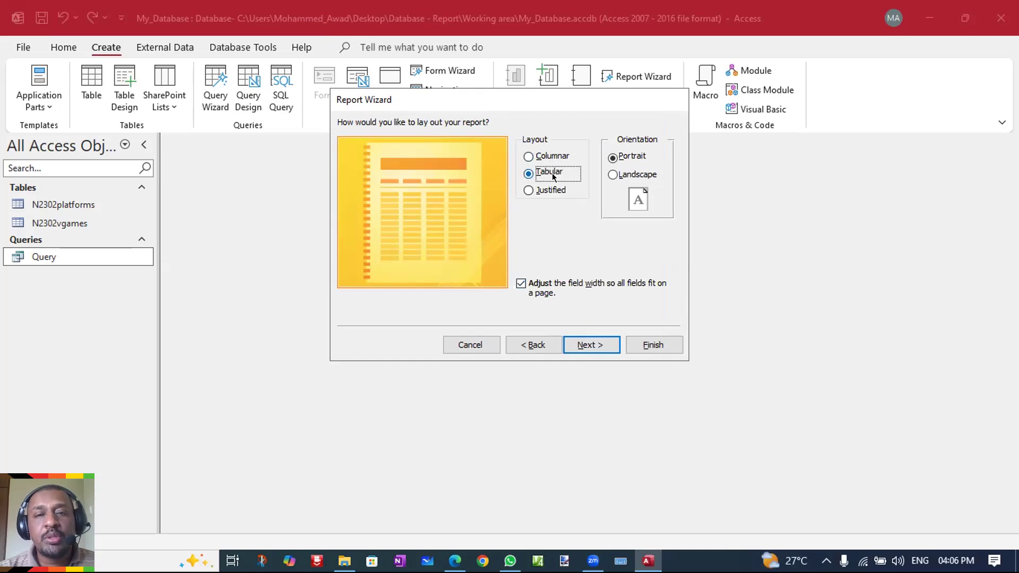
pyautogui.click(615, 175)
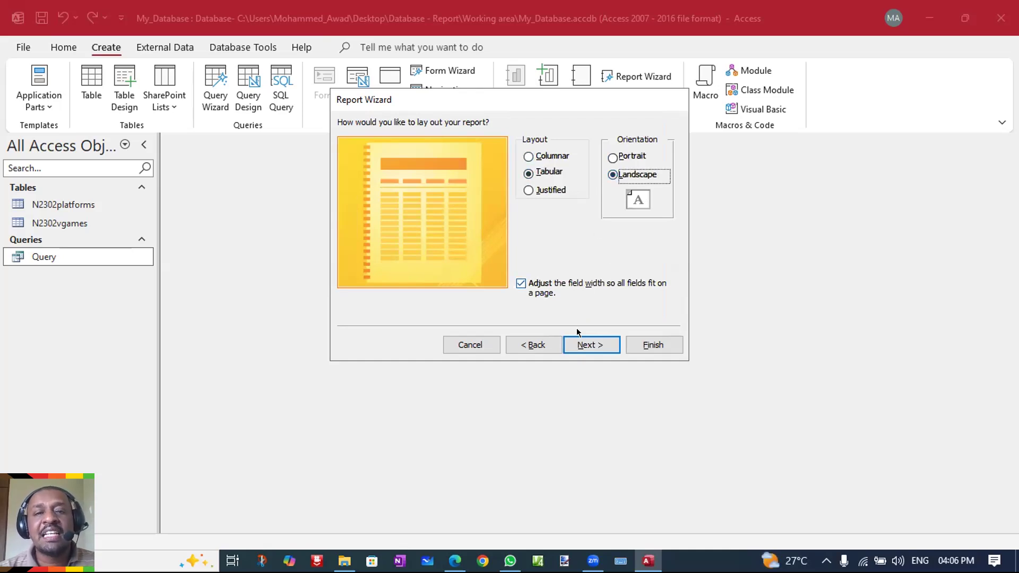
pyautogui.click(587, 347)
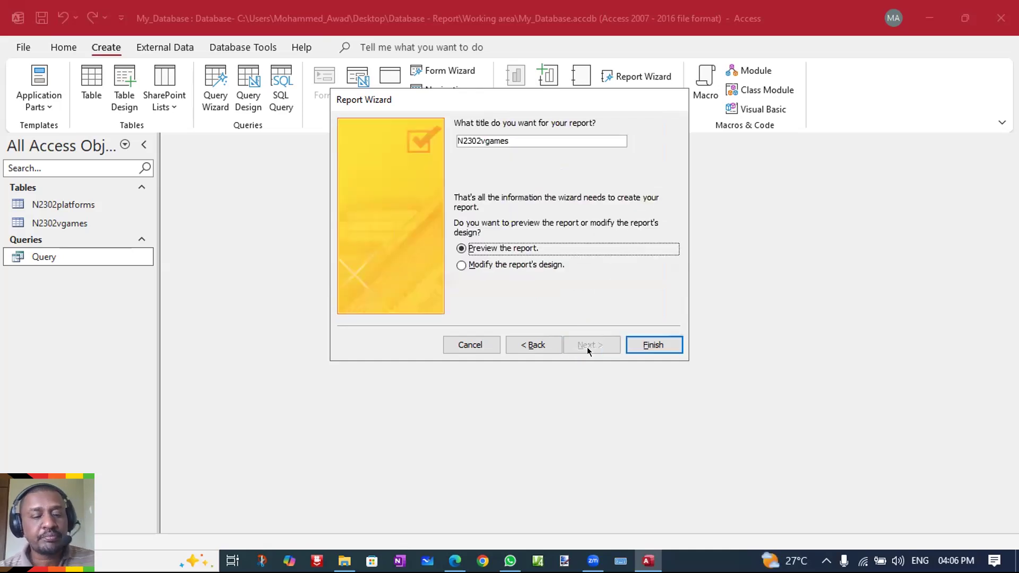
# - Title the report "Top Entertainment Games", copying the wording from the exam paper in the browser, and finish the wizard
pyautogui.hotkey('alt', 'Tab')
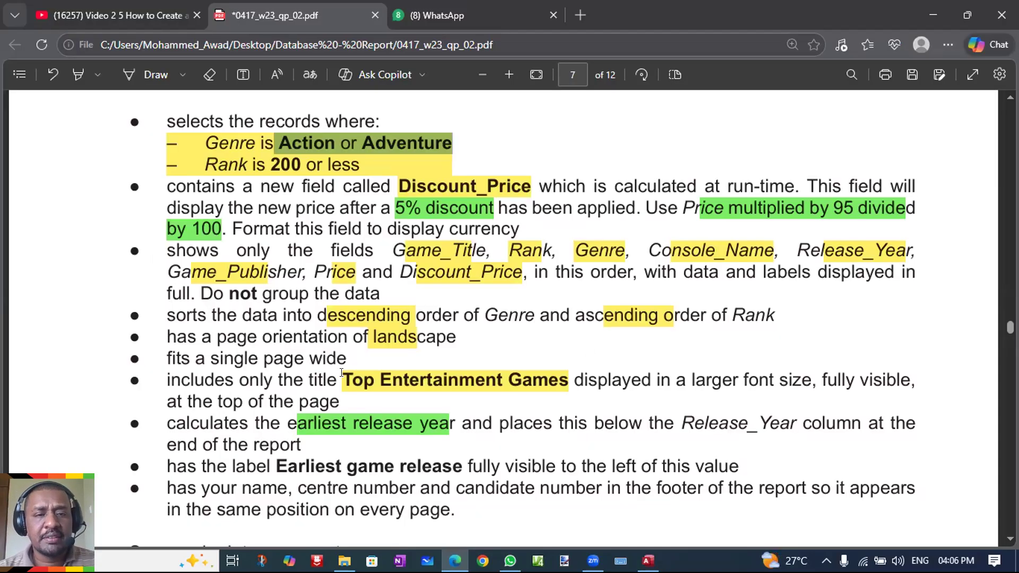
pyautogui.moveTo(342, 372); pyautogui.dragTo(562, 391)
pyautogui.click(601, 276)
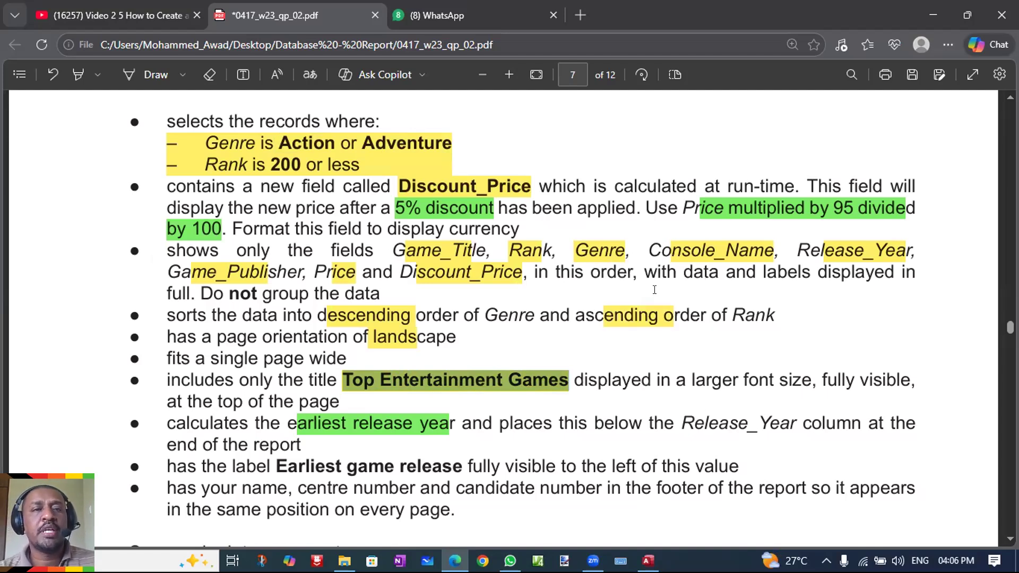
pyautogui.hotkey('alt', 'Tab')
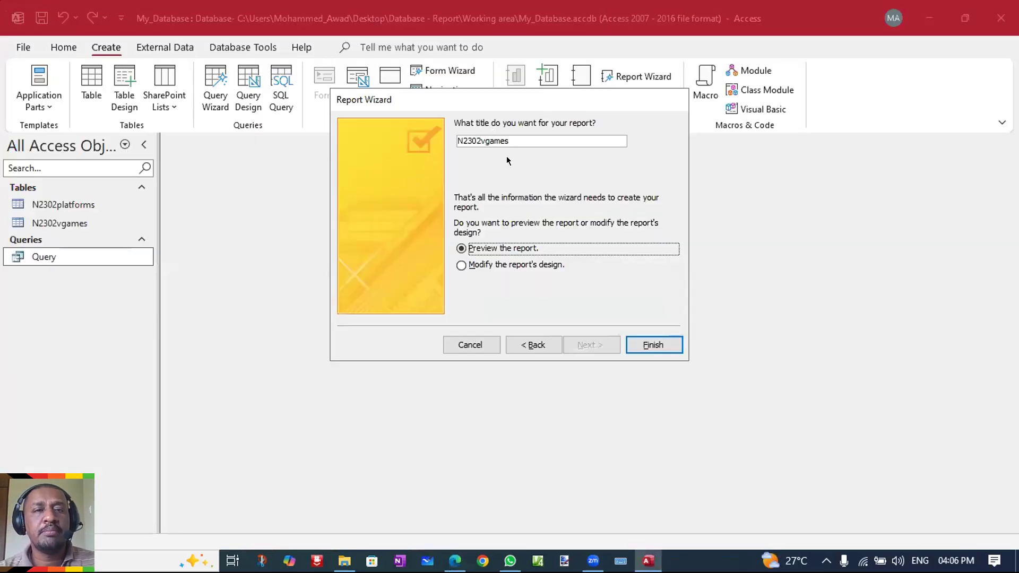
pyautogui.doubleClick(524, 134)
pyautogui.hotkey('ctrl', 'v')
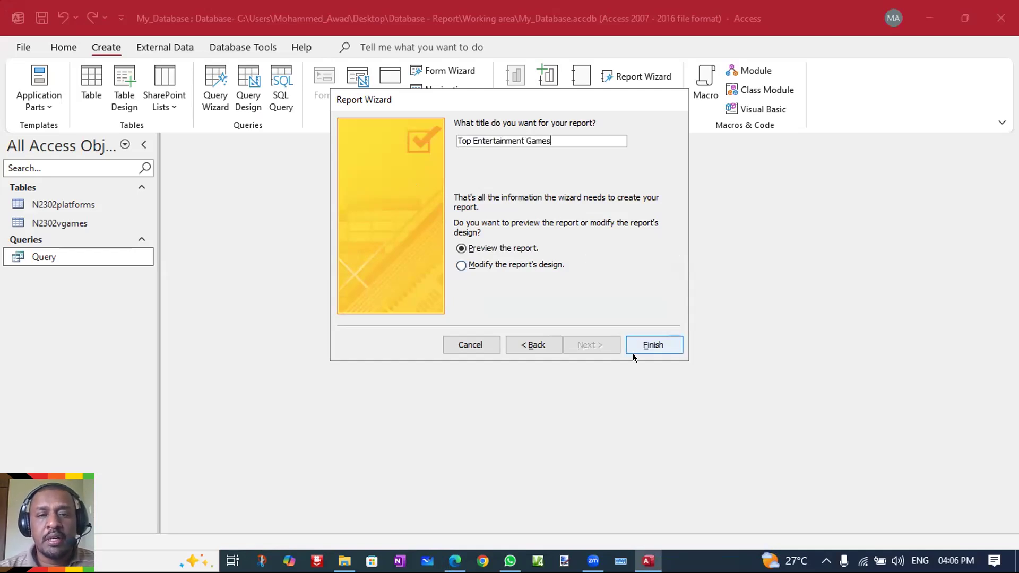
pyautogui.click(653, 345)
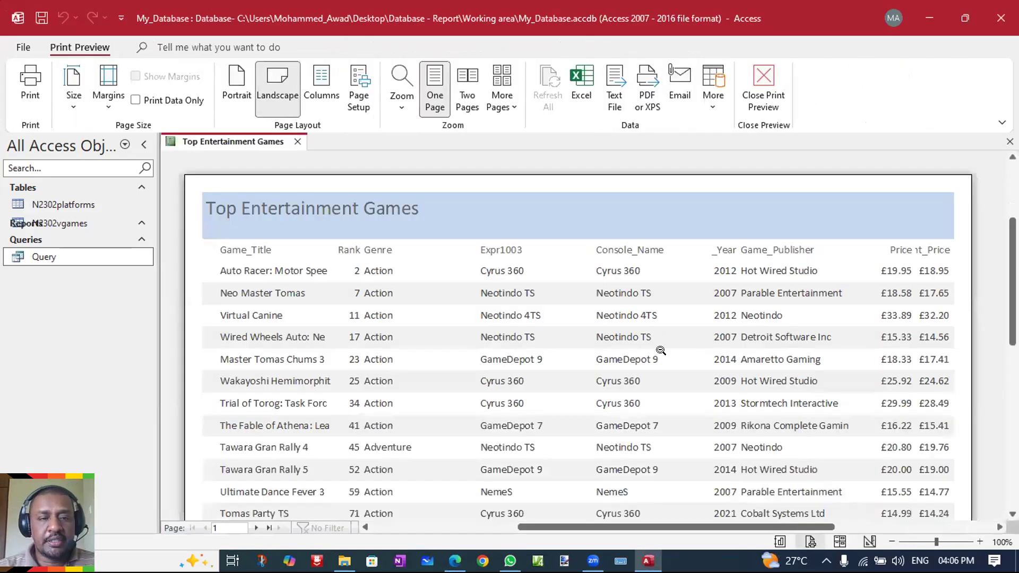
# - Look over the Top Entertainment Games report in its preview and open it in Design View
pyautogui.click(87, 290)
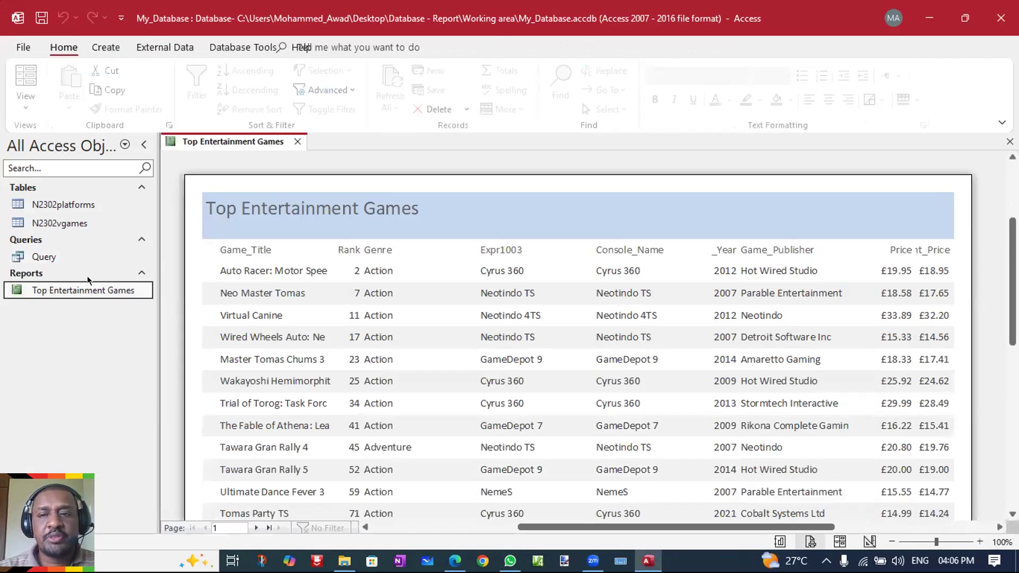
pyautogui.moveTo(1013, 282)
pyautogui.mouseDown()
pyautogui.moveTo(1012, 246)
pyautogui.moveTo(1013, 295)
pyautogui.mouseUp()
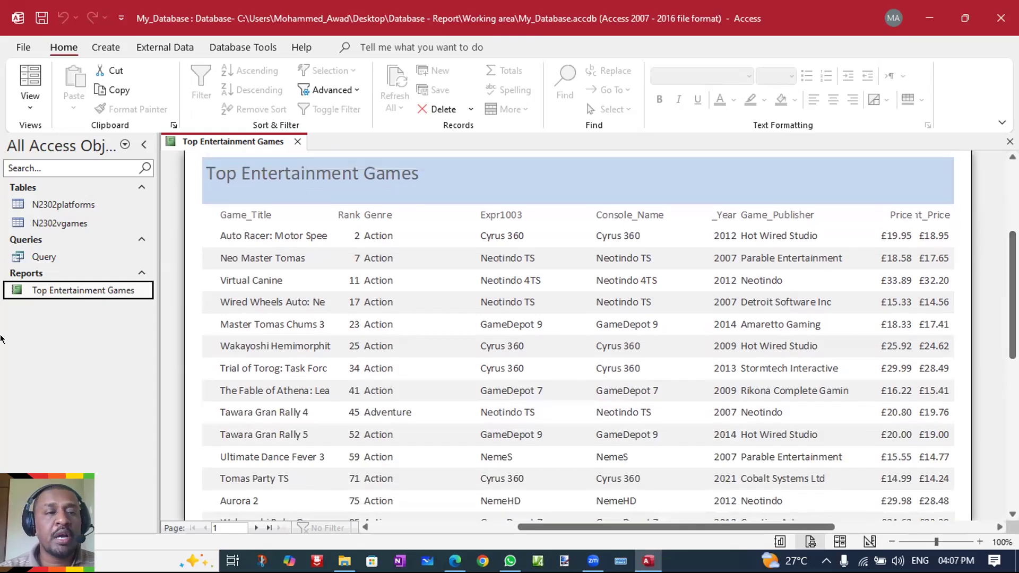
pyautogui.rightClick(88, 294)
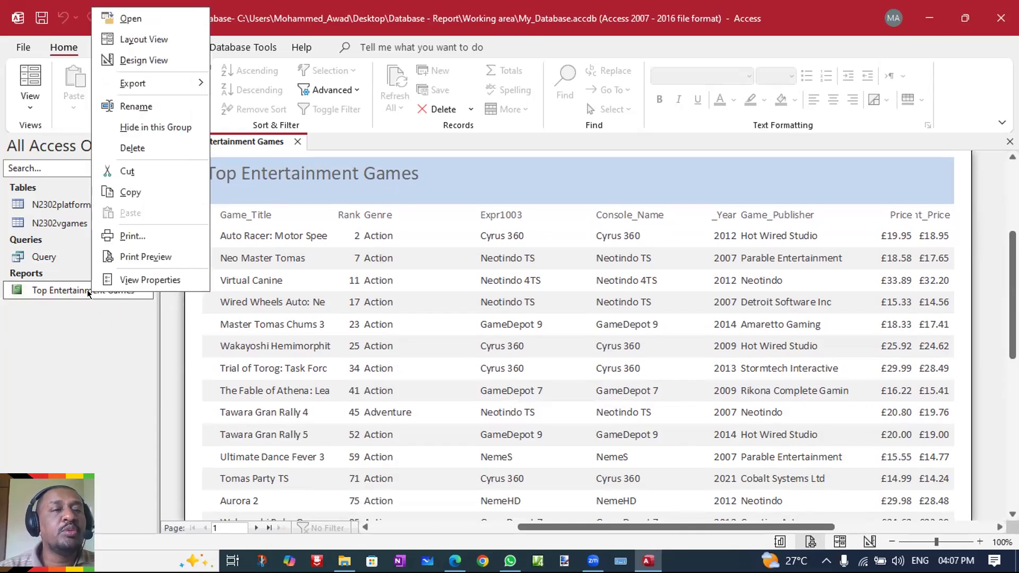
pyautogui.click(143, 61)
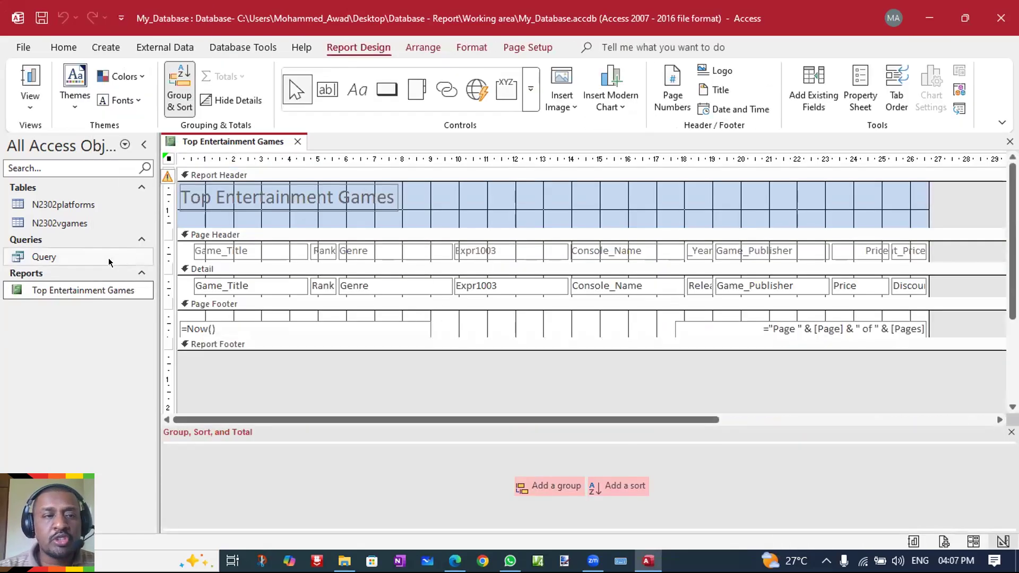
# - Switch the Top Entertainment Games report to Layout View and close the Group, Sort, and Total pane
pyautogui.click(91, 292)
pyautogui.rightClick(91, 291)
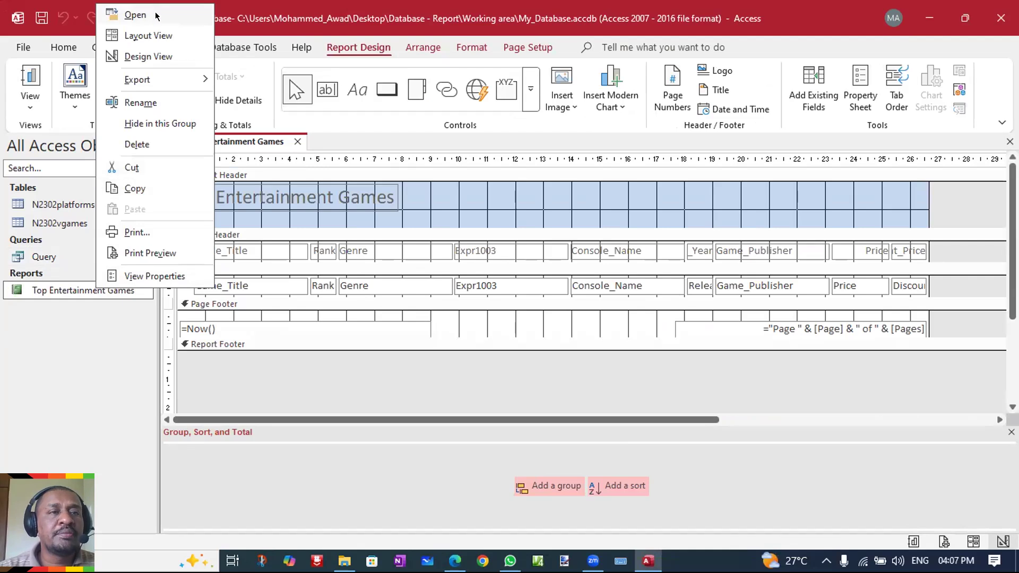
pyautogui.click(167, 37)
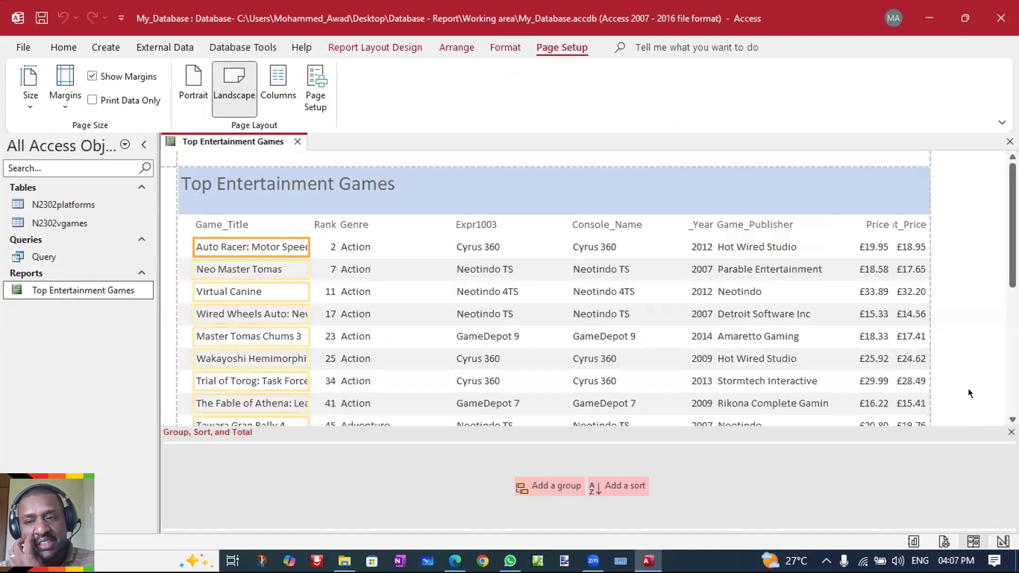
pyautogui.click(1011, 433)
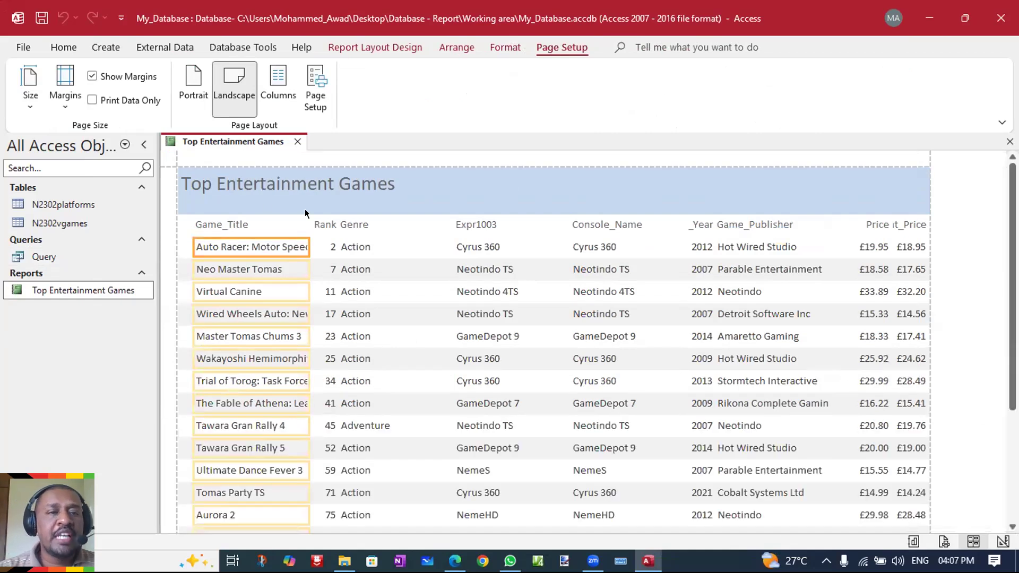
# - Select the Genre column's label and data together and narrow them to about the width of the word "Adventure"
pyautogui.click(210, 225)
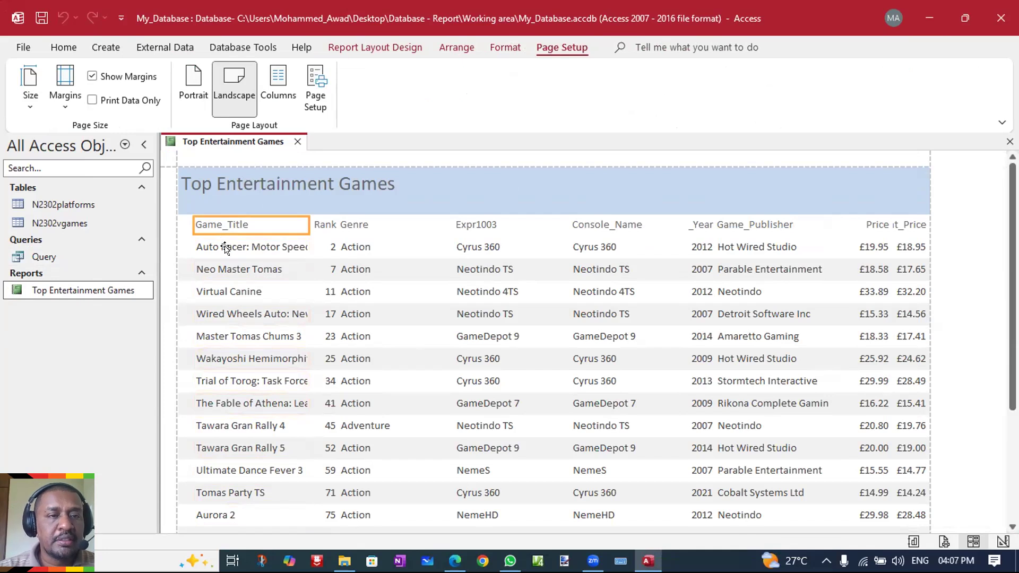
pyautogui.keyDown('shift'); pyautogui.click(224, 248); pyautogui.keyUp('shift')
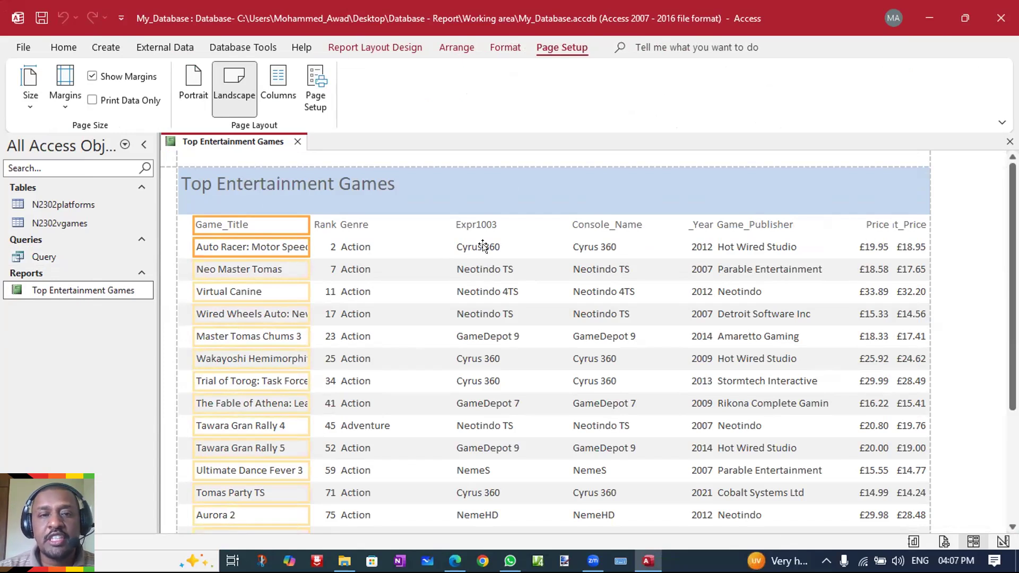
pyautogui.click(352, 224)
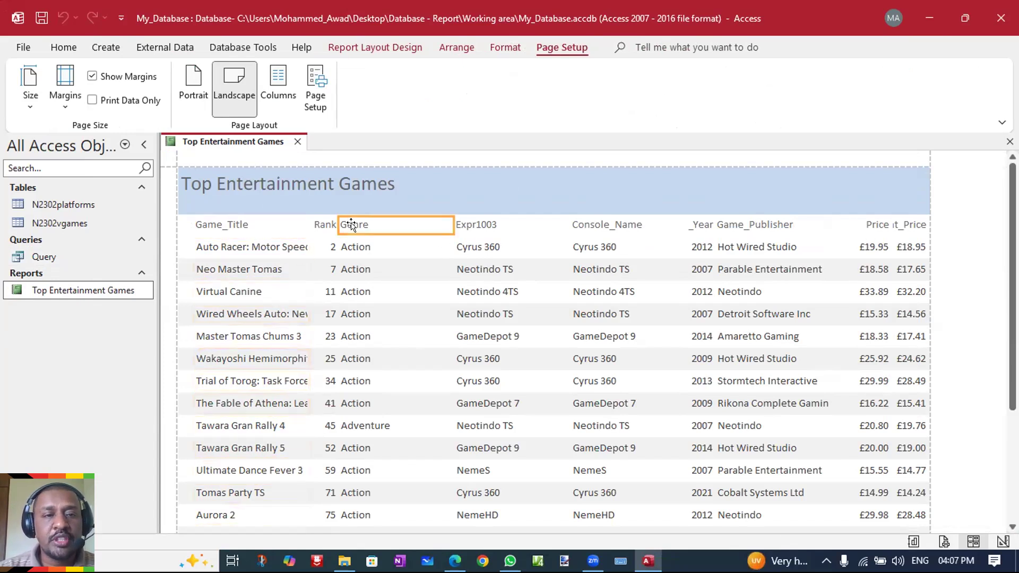
pyautogui.click(353, 247)
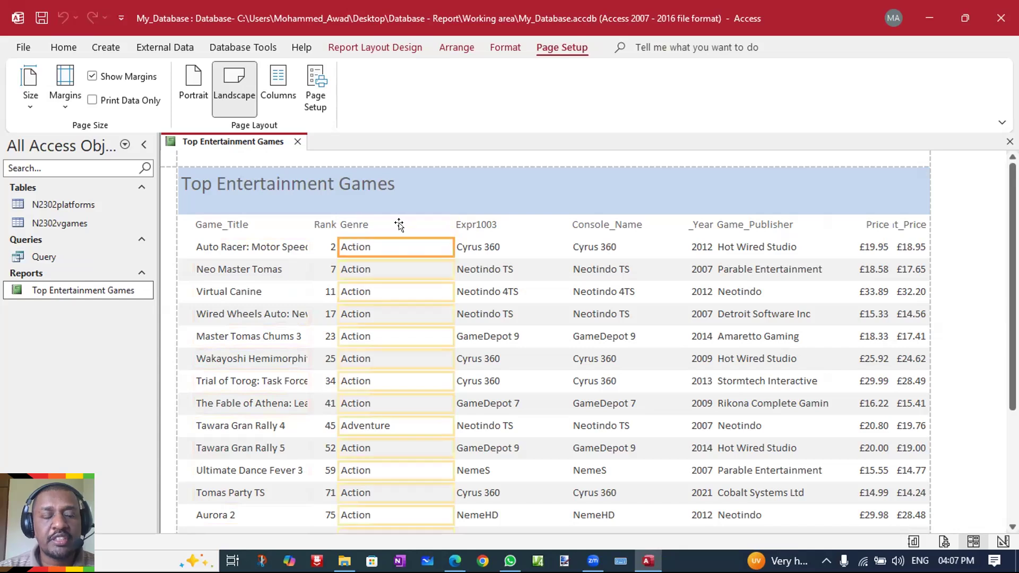
pyautogui.keyDown('shift'); pyautogui.click(399, 225); pyautogui.keyUp('shift')
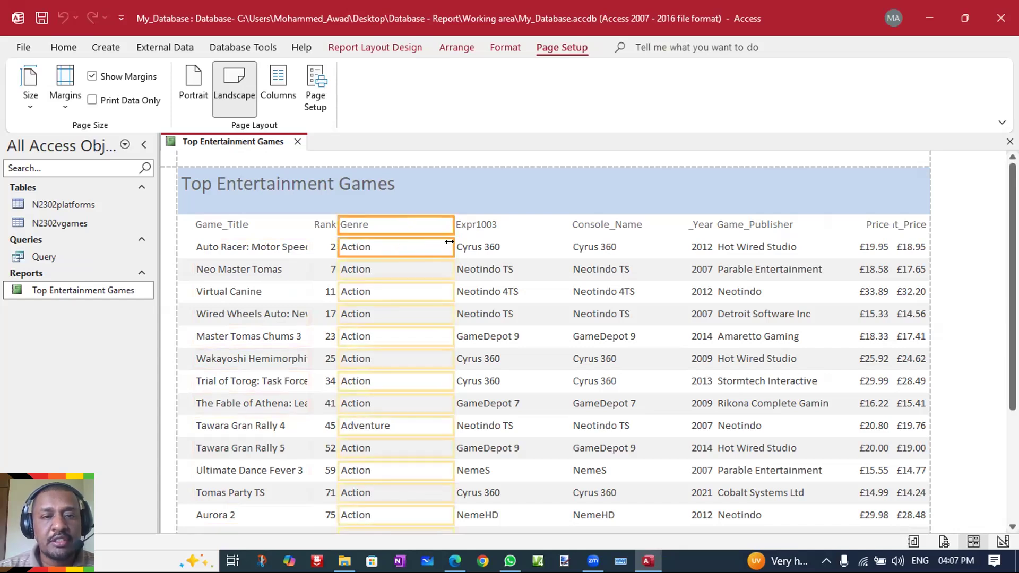
pyautogui.moveTo(449, 241); pyautogui.dragTo(396, 242)
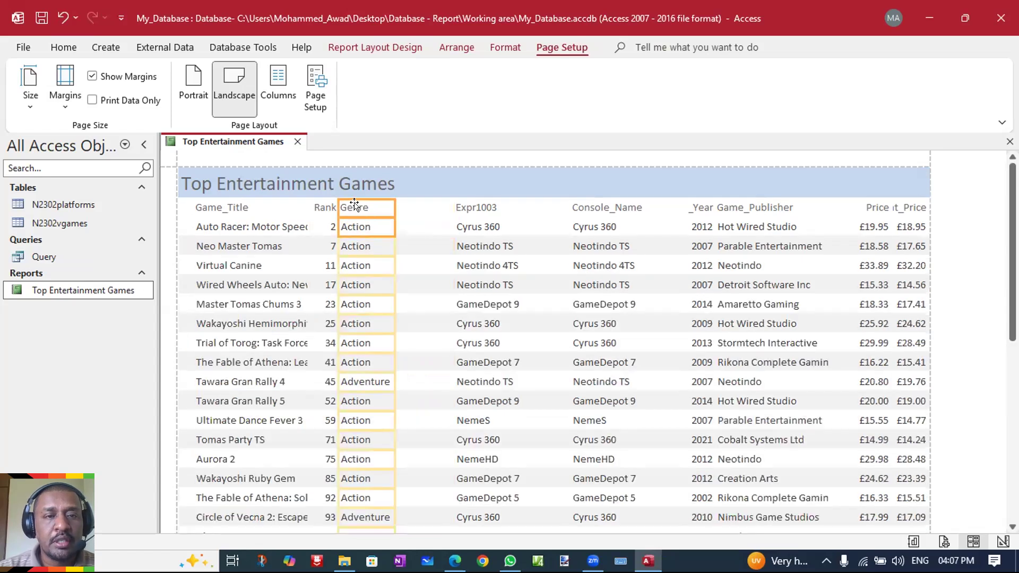
# - Shift the labels and data of the Genre and Rank columns to the right to make room for Game_Title
pyautogui.moveTo(419, 211); pyautogui.dragTo(382, 203)
pyautogui.click(318, 207)
pyautogui.click(330, 227)
pyautogui.keyDown('shift'); pyautogui.click(327, 209); pyautogui.keyUp('shift')
pyautogui.press('Right')
pyautogui.press('Right')
pyautogui.press('Right')
pyautogui.press('Right')
pyautogui.press('Right')
pyautogui.press('Right')
pyautogui.press('Right')
pyautogui.press('Right')
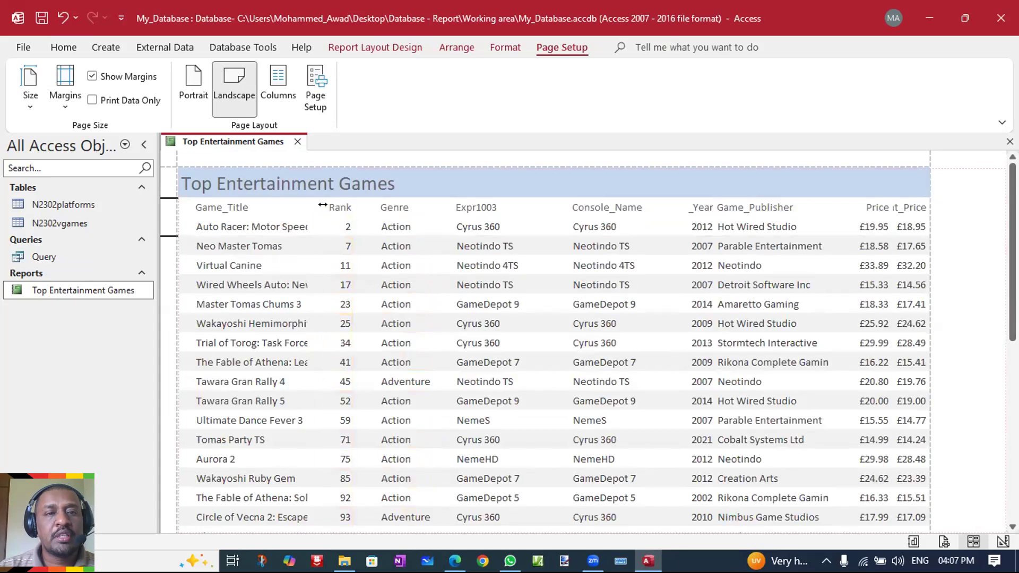
# - Widen the Game_Title data up to the Rank column to show more of the titles, and save the report
pyautogui.click(243, 227)
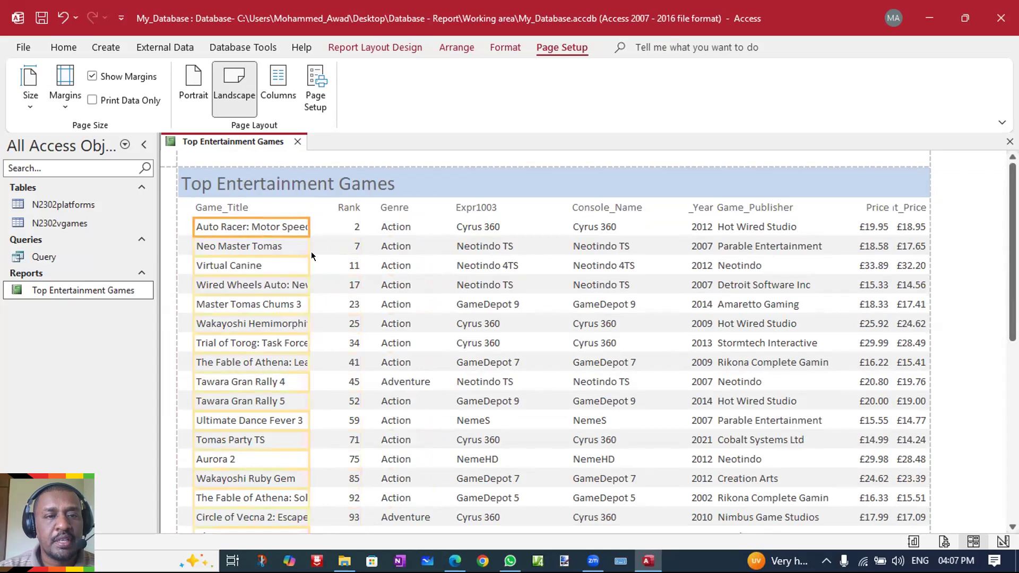
pyautogui.moveTo(301, 247); pyautogui.dragTo(340, 247)
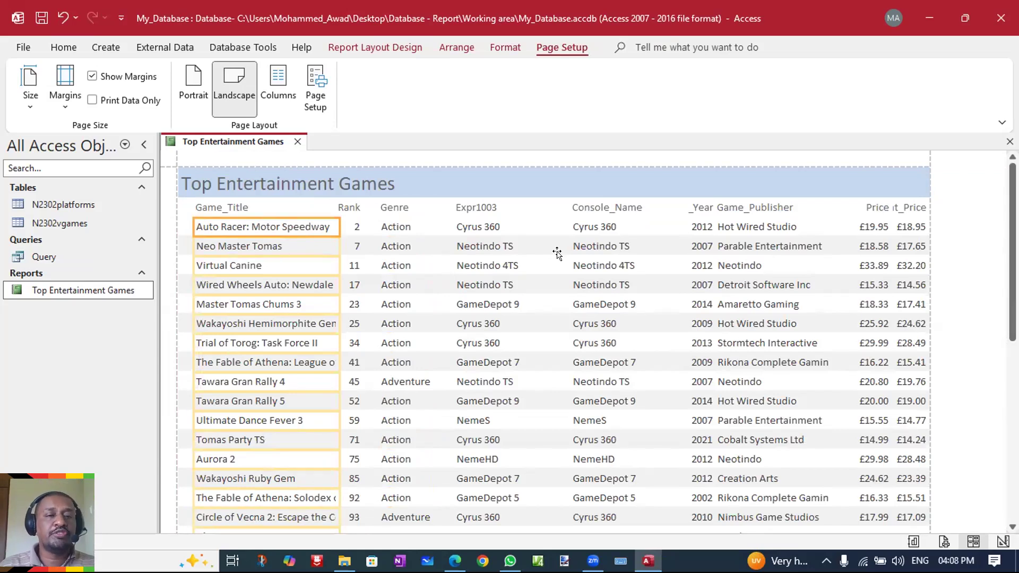
pyautogui.rightClick(247, 139)
pyautogui.click(289, 152)
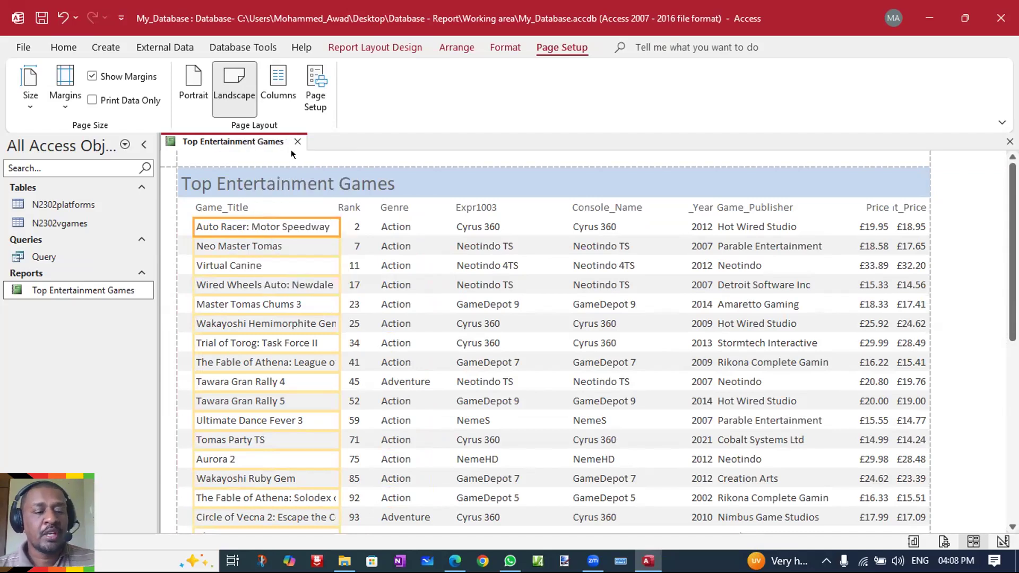
# - Check the exam paper's sorting requirements, and open the report in Design View with the Group, Sort, and Total pane
pyautogui.hotkey('alt', 'Tab')
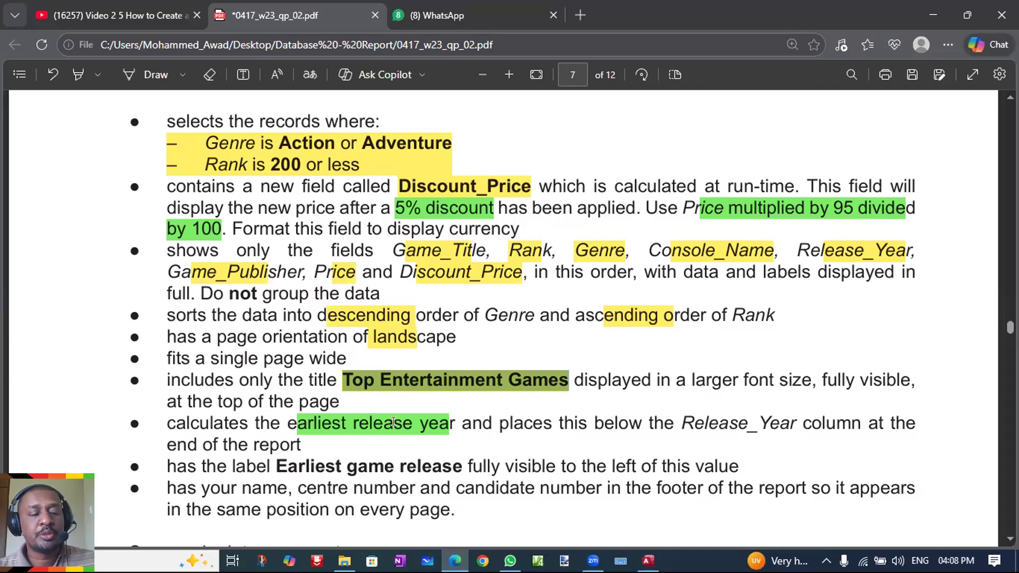
pyautogui.hotkey('alt', 'Tab')
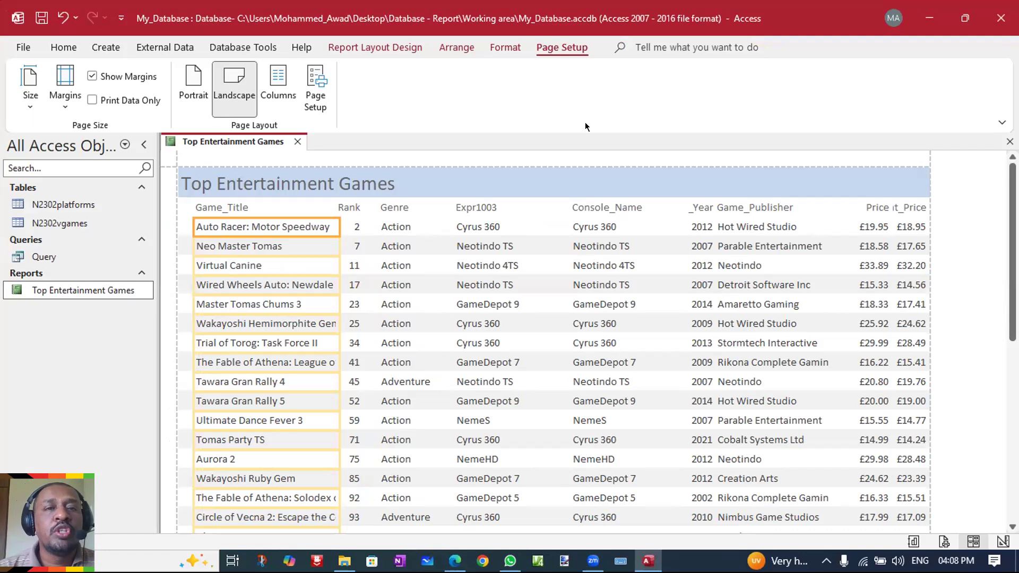
pyautogui.click(371, 49)
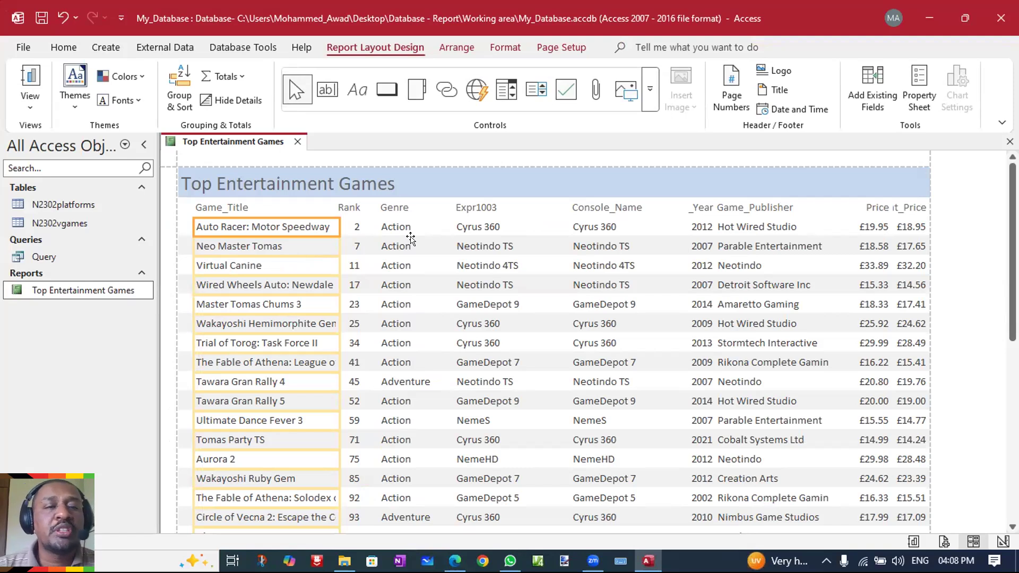
pyautogui.hotkey('alt', 'Tab')
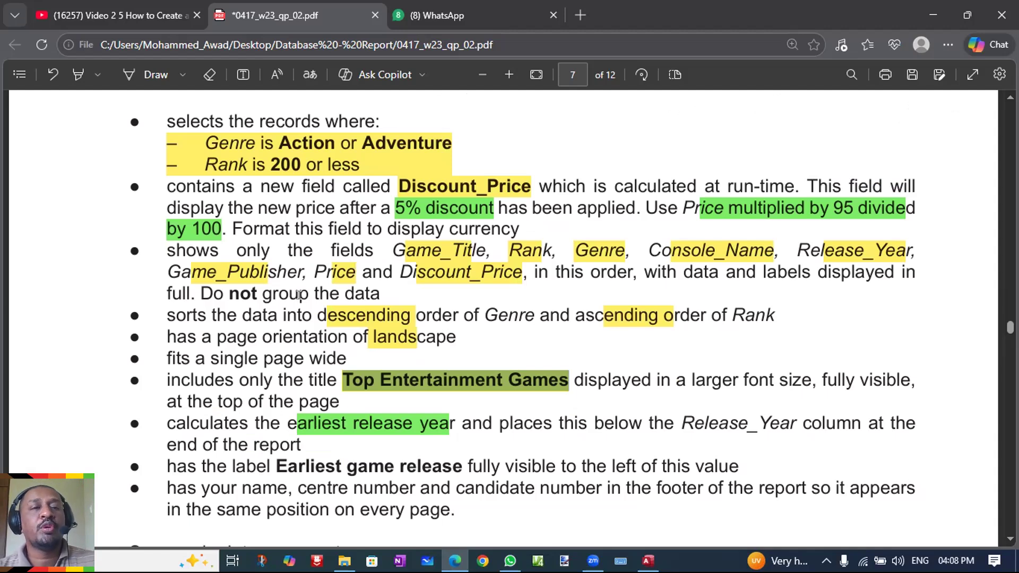
pyautogui.hotkey('alt', 'Tab')
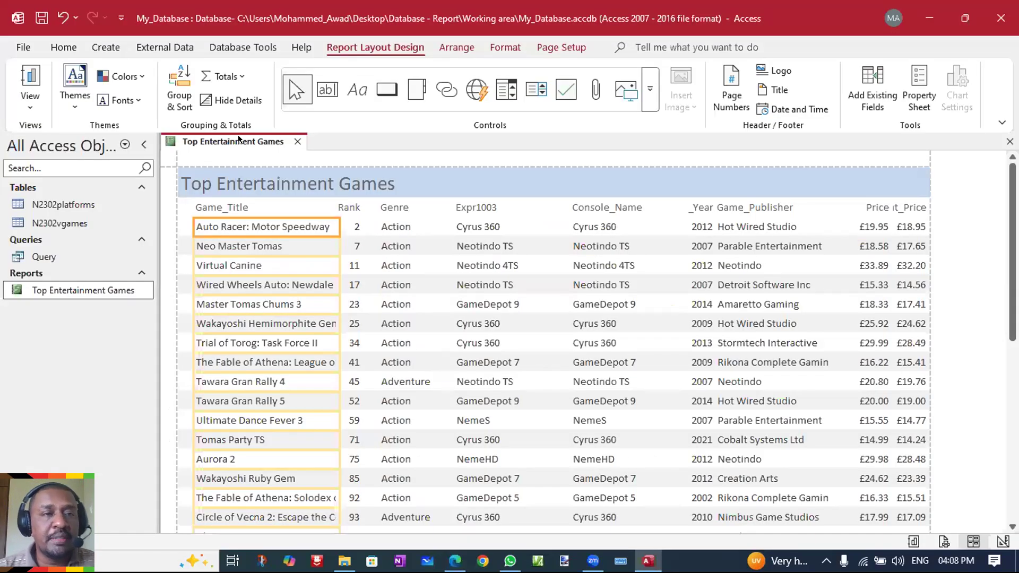
pyautogui.rightClick(84, 291)
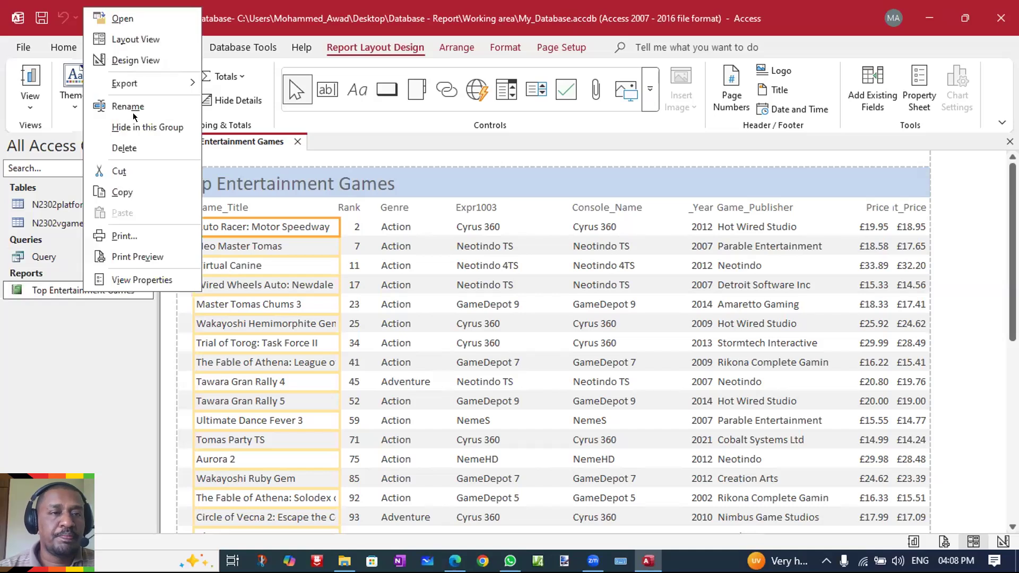
pyautogui.click(136, 61)
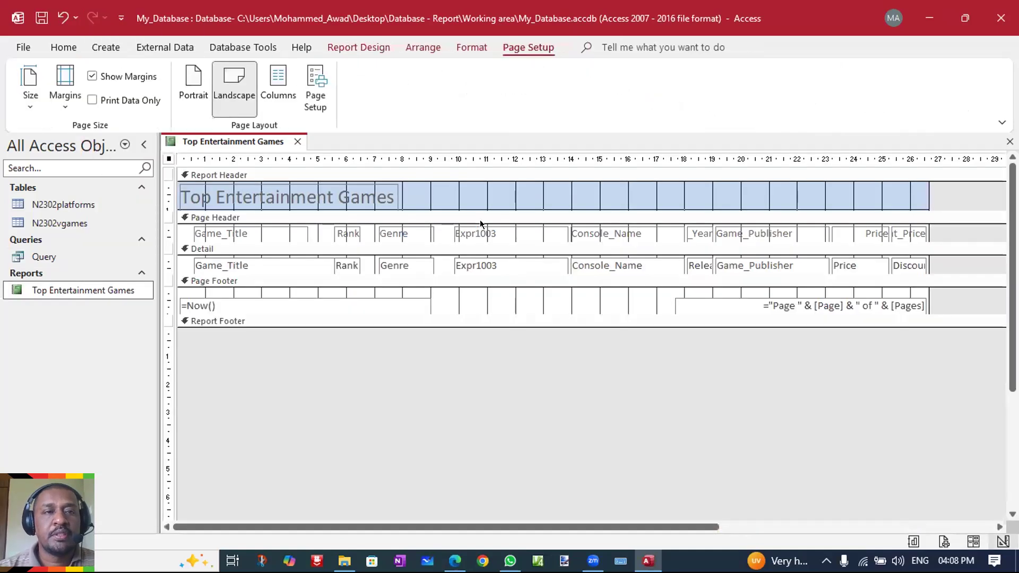
pyautogui.click(370, 49)
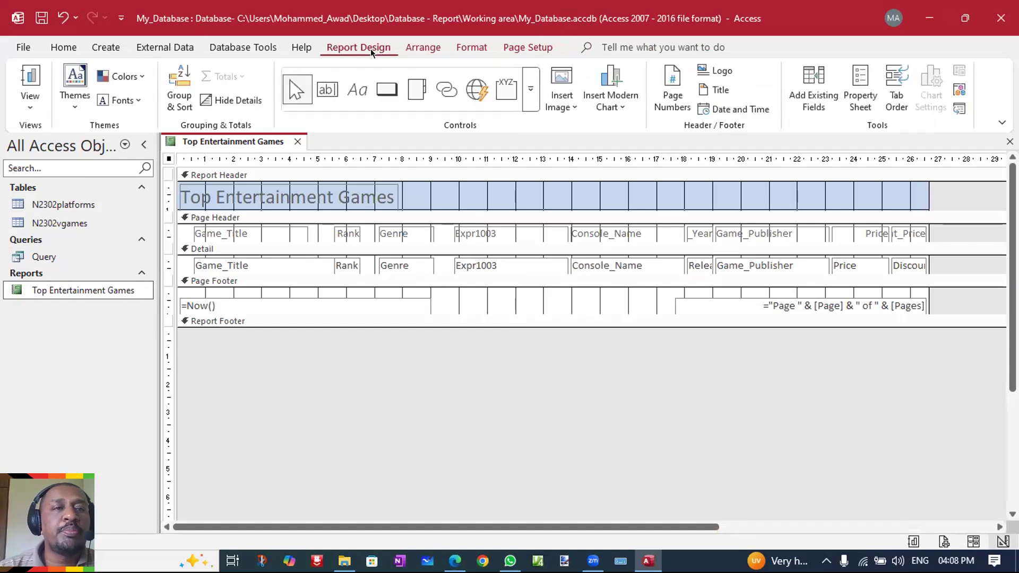
pyautogui.click(181, 91)
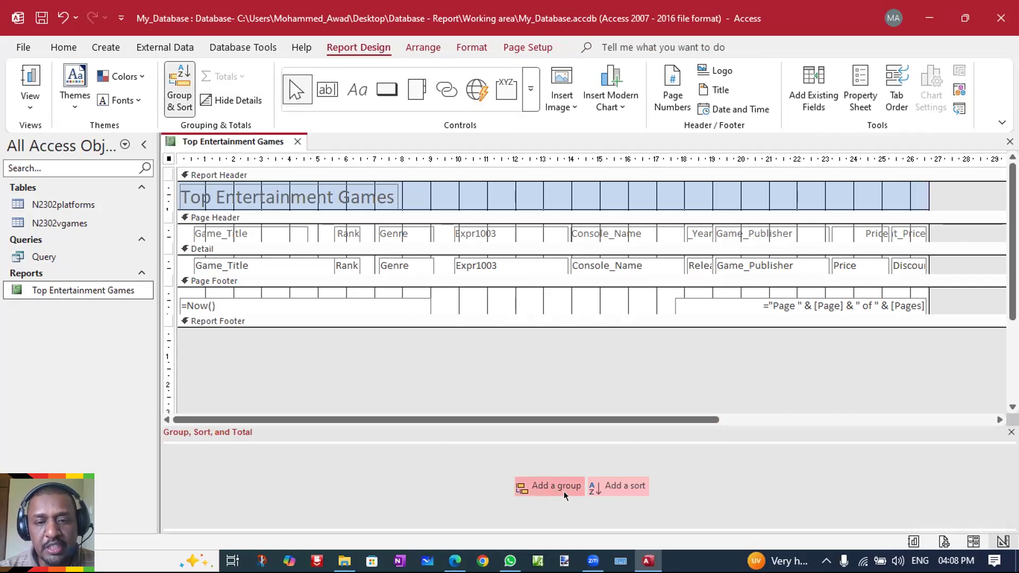
# - Add a sort on the Genre field in descending order, with Z on top
pyautogui.click(626, 487)
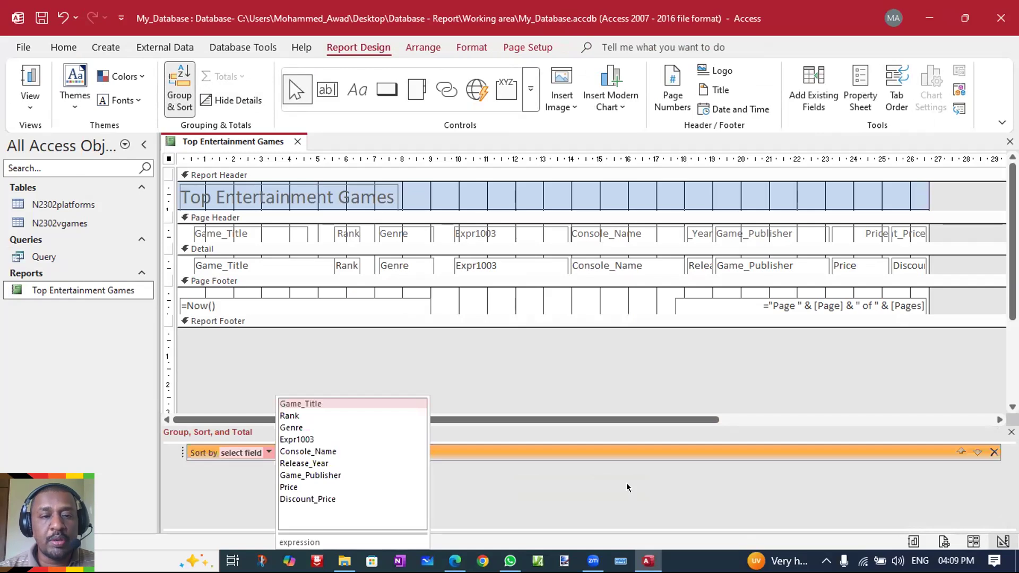
pyautogui.hotkey('alt', 'Tab')
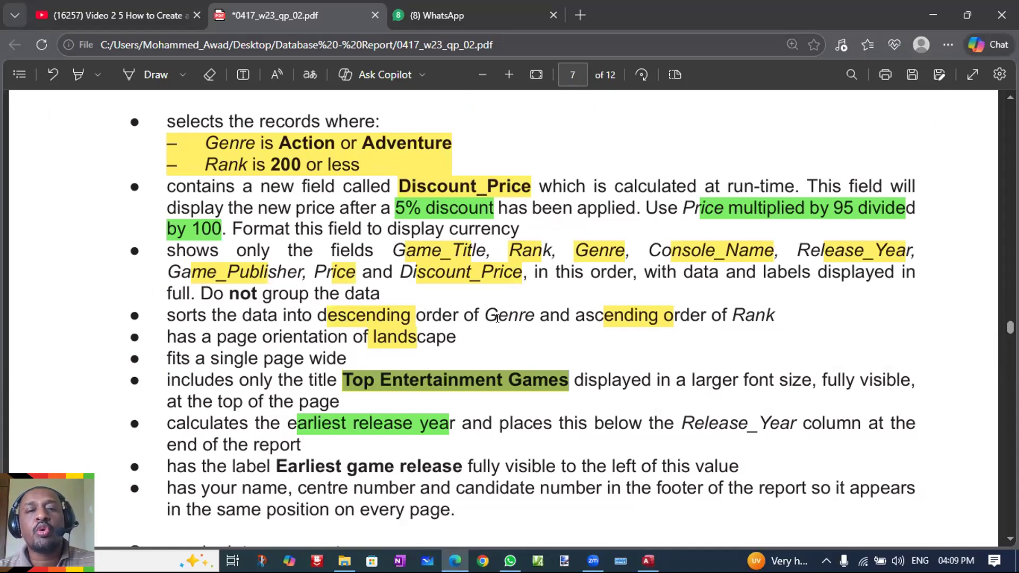
pyautogui.hotkey('alt', 'Tab')
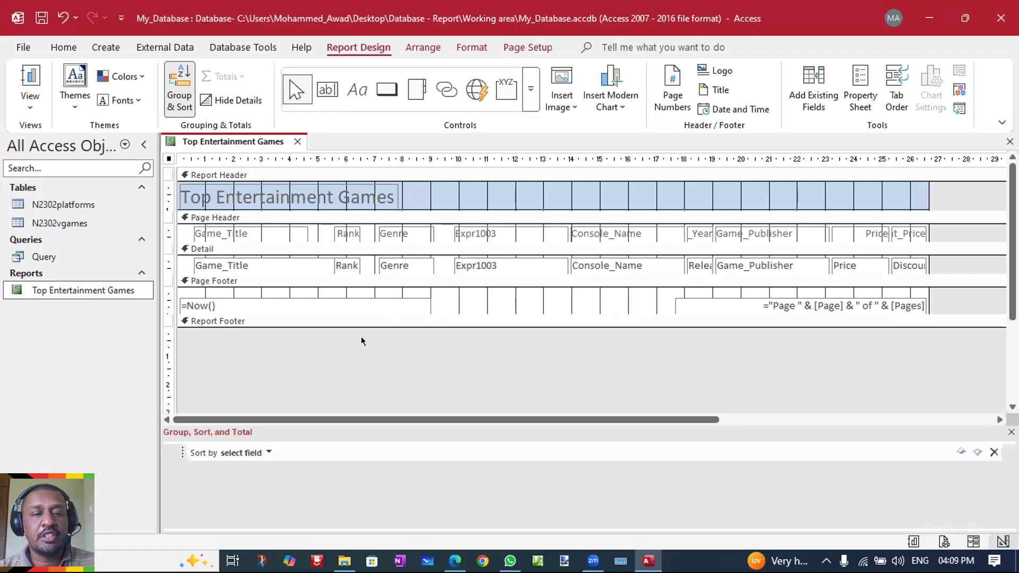
pyautogui.click(267, 453)
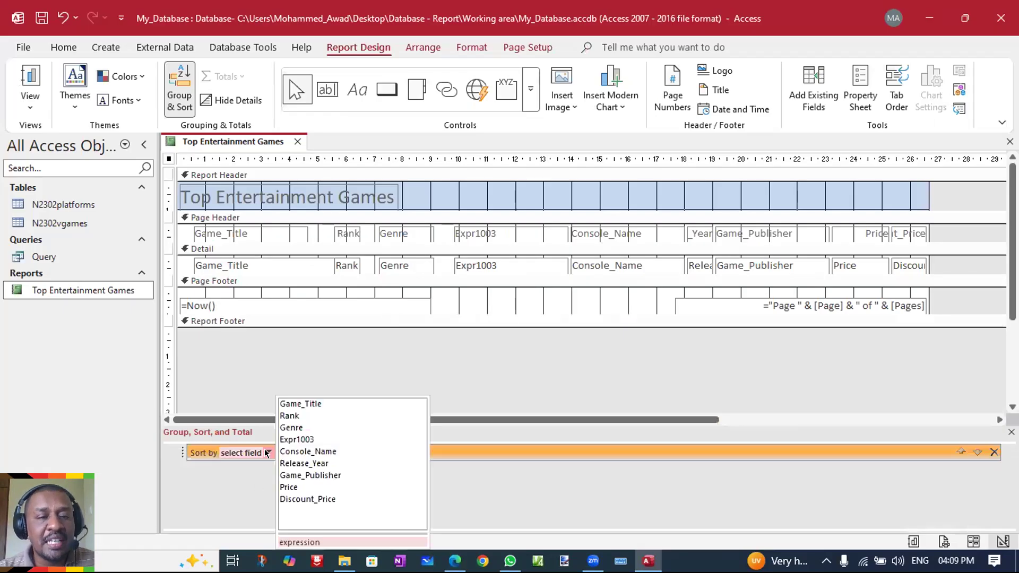
pyautogui.click(313, 427)
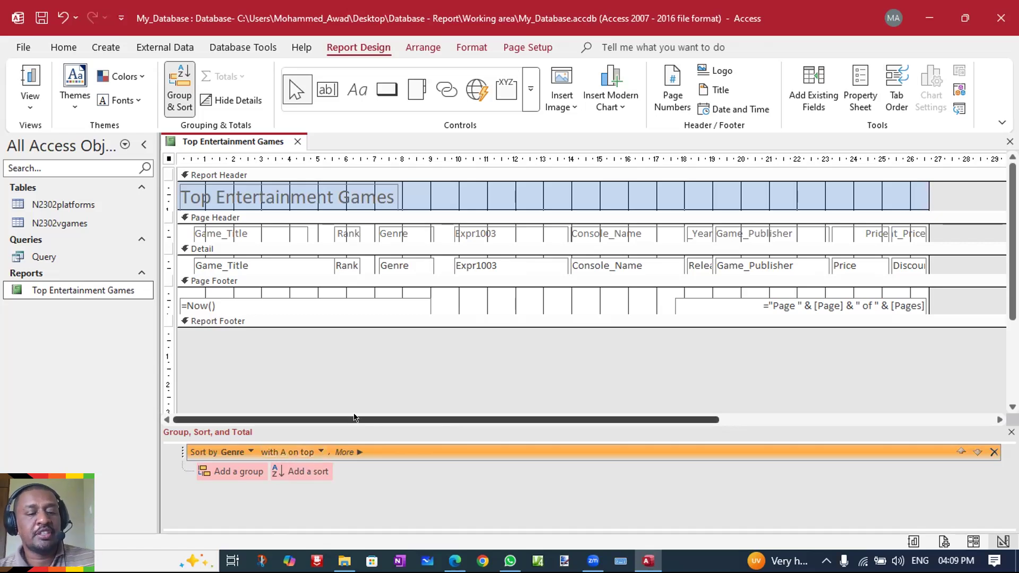
pyautogui.hotkey('alt', 'Tab')
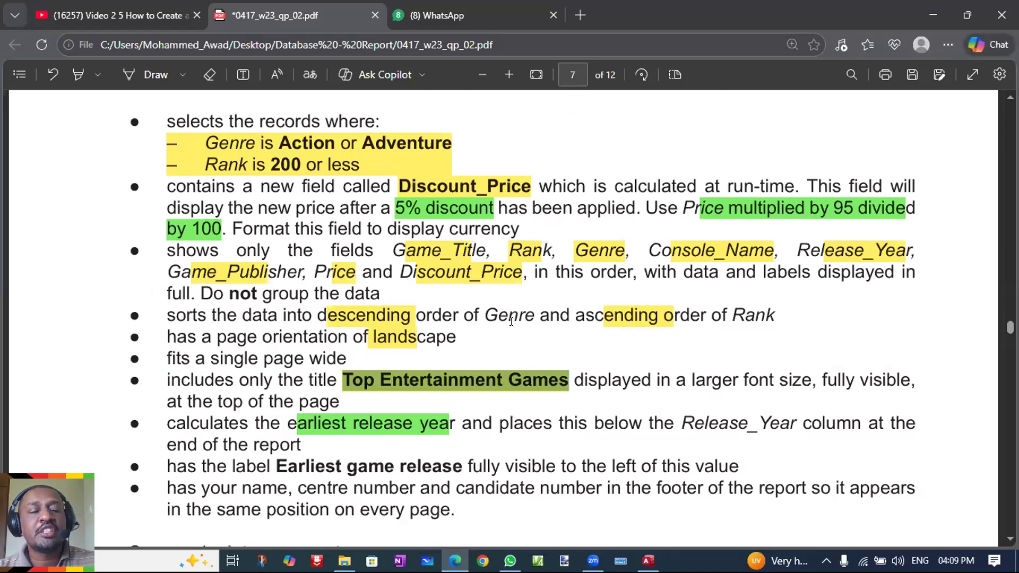
pyautogui.hotkey('alt', 'Tab')
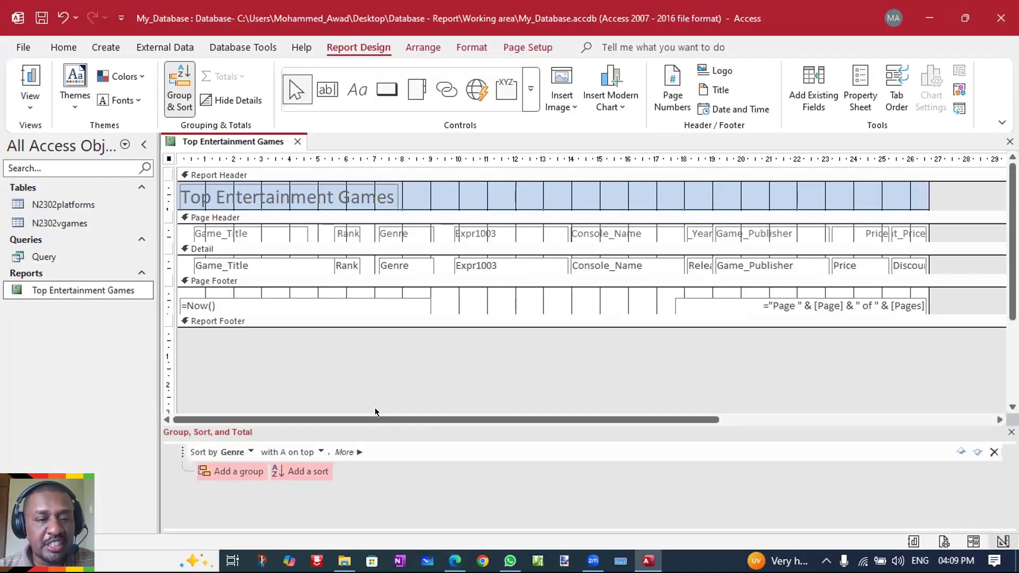
pyautogui.click(319, 452)
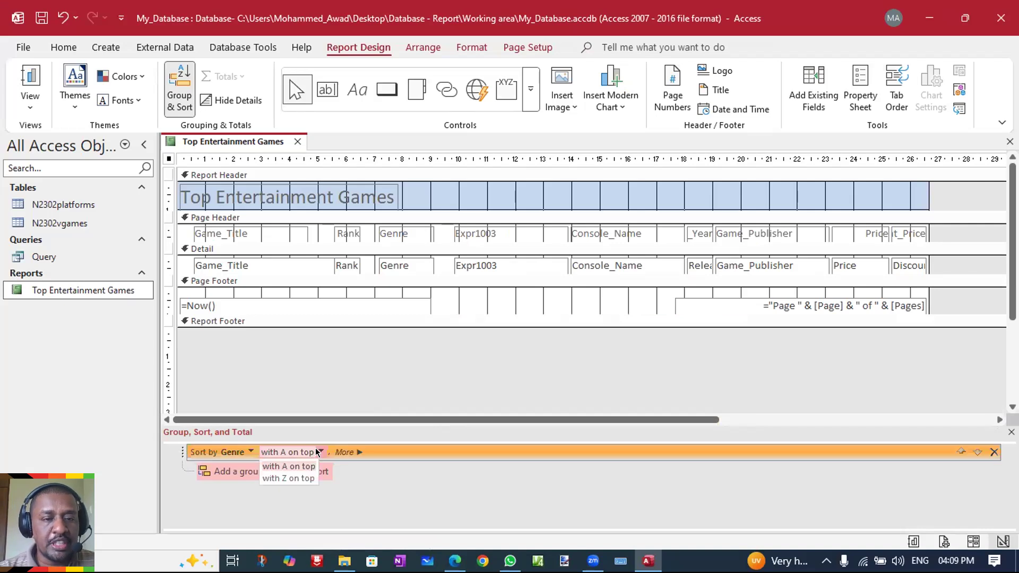
pyautogui.click(300, 476)
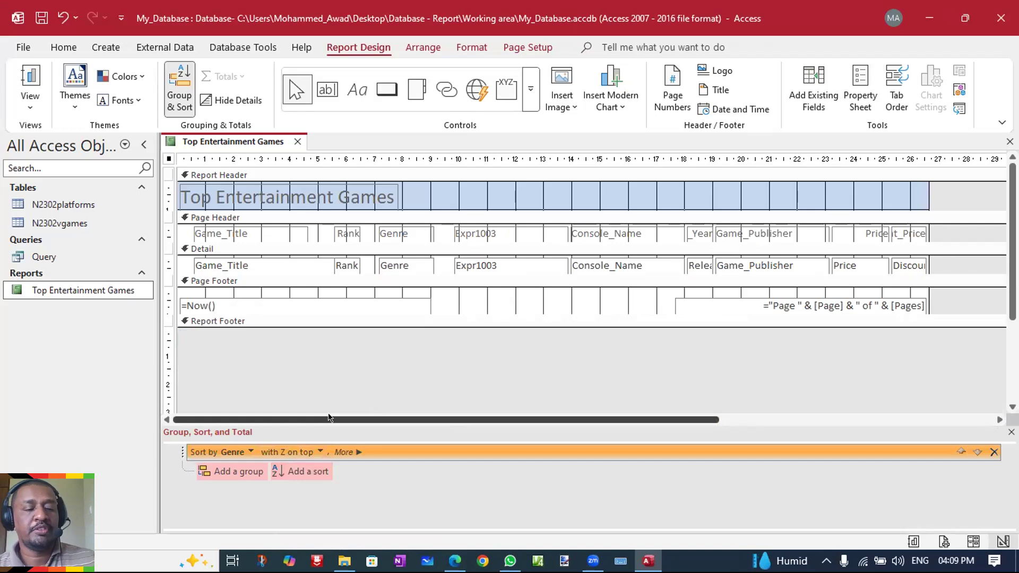
# - Add a second sort level on Rank from smallest to largest, and save the report
pyautogui.hotkey('alt', 'Tab')
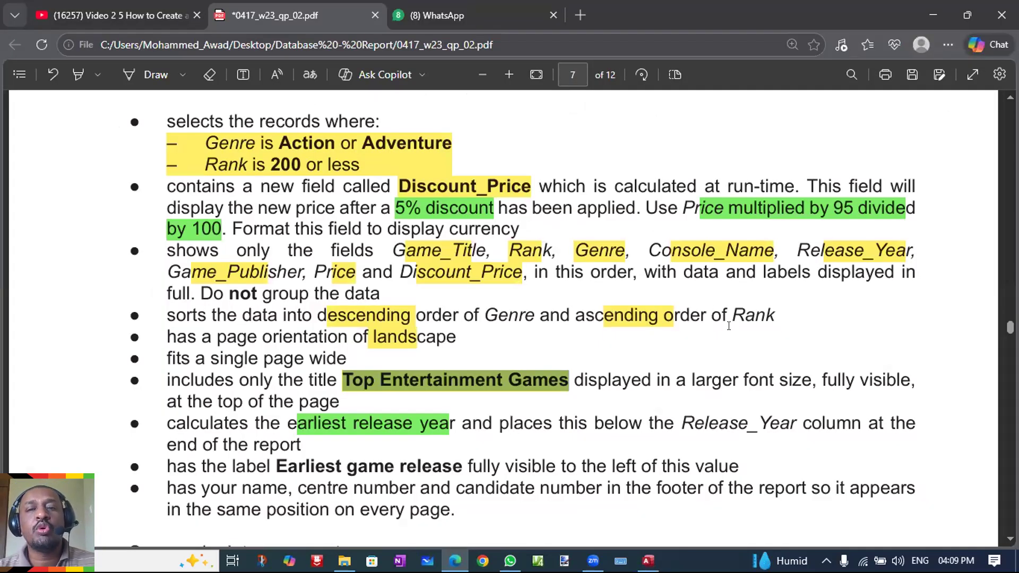
pyautogui.hotkey('alt', 'Tab')
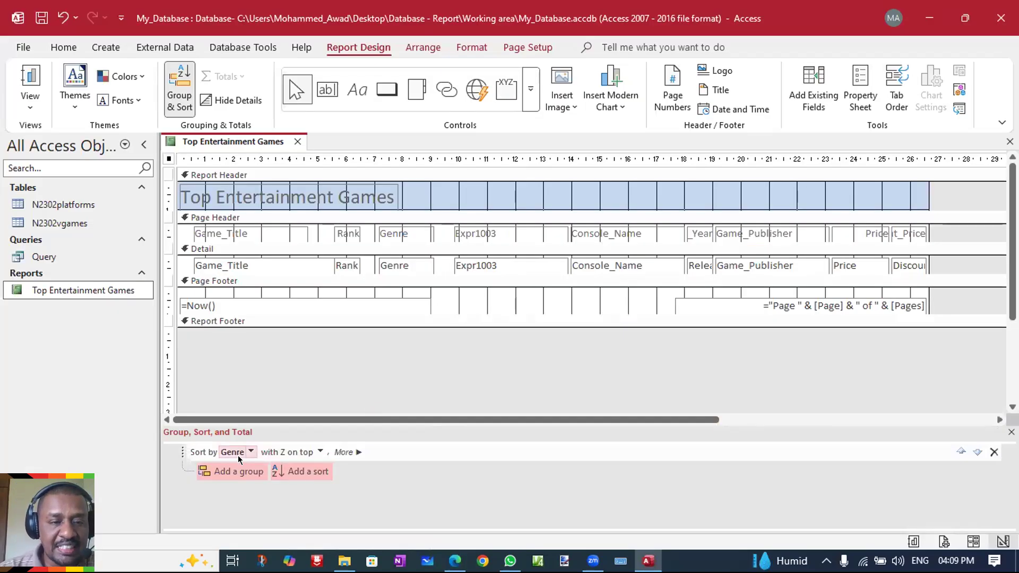
pyautogui.click(306, 472)
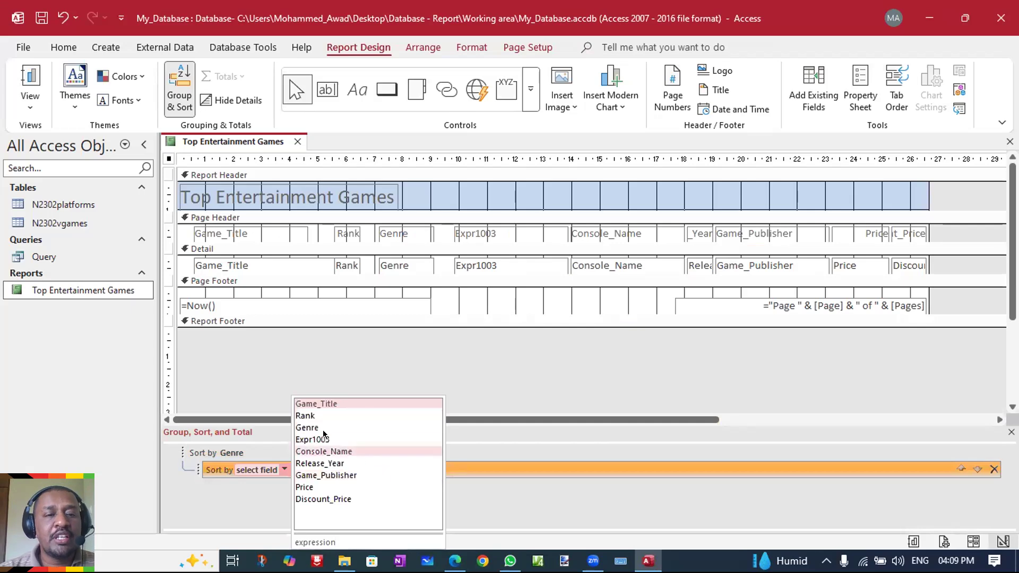
pyautogui.click(328, 417)
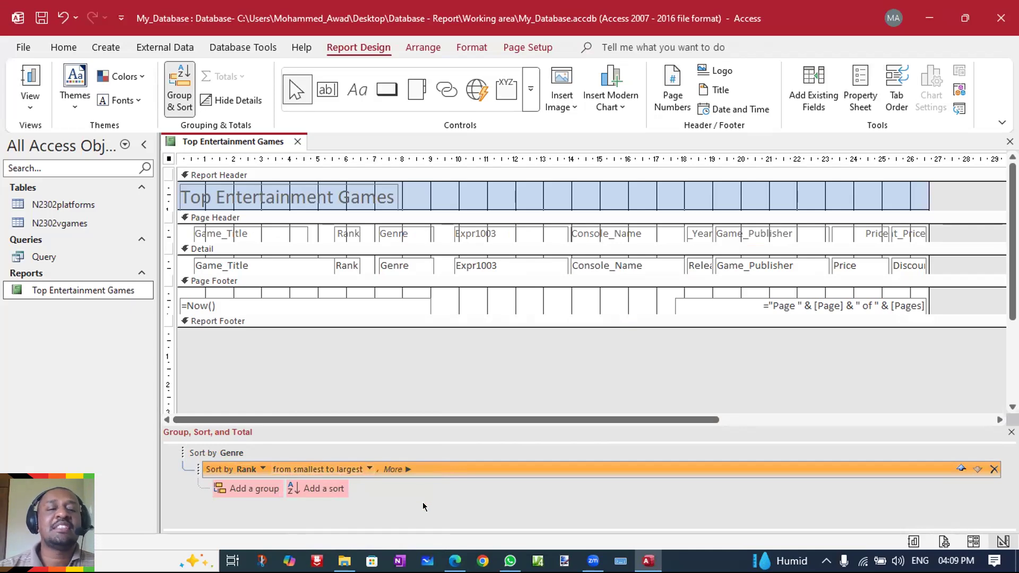
pyautogui.rightClick(242, 144)
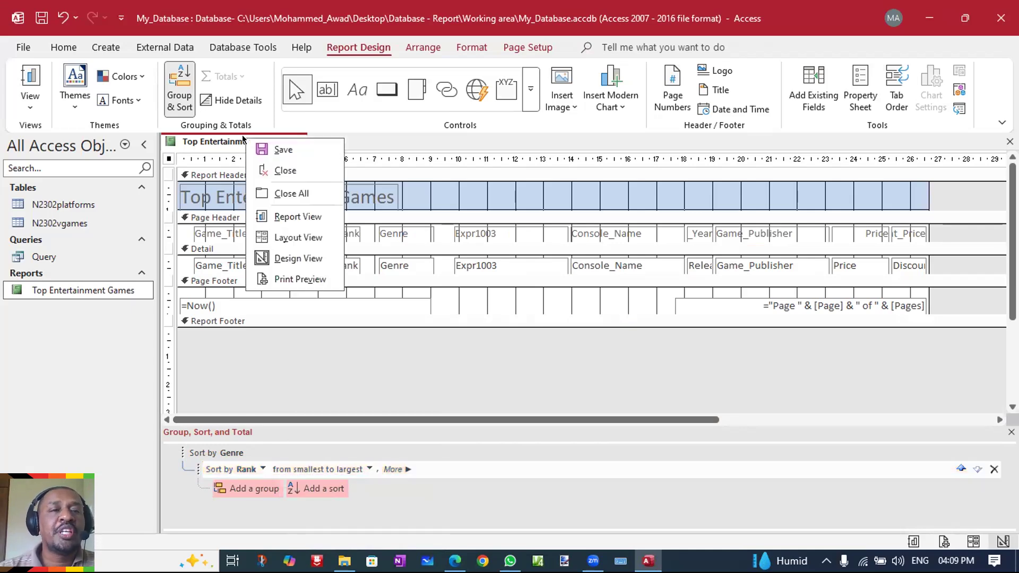
pyautogui.click(278, 150)
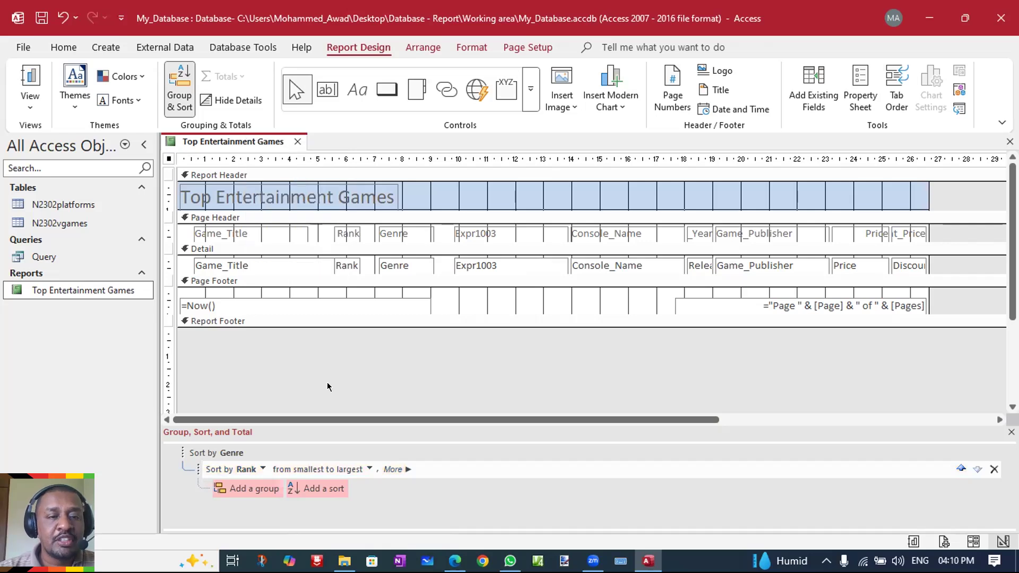
# - Check the Genre and Rank sort levels, and return the report to Layout View with the Group, Sort, and Total pane closed
pyautogui.click(230, 456)
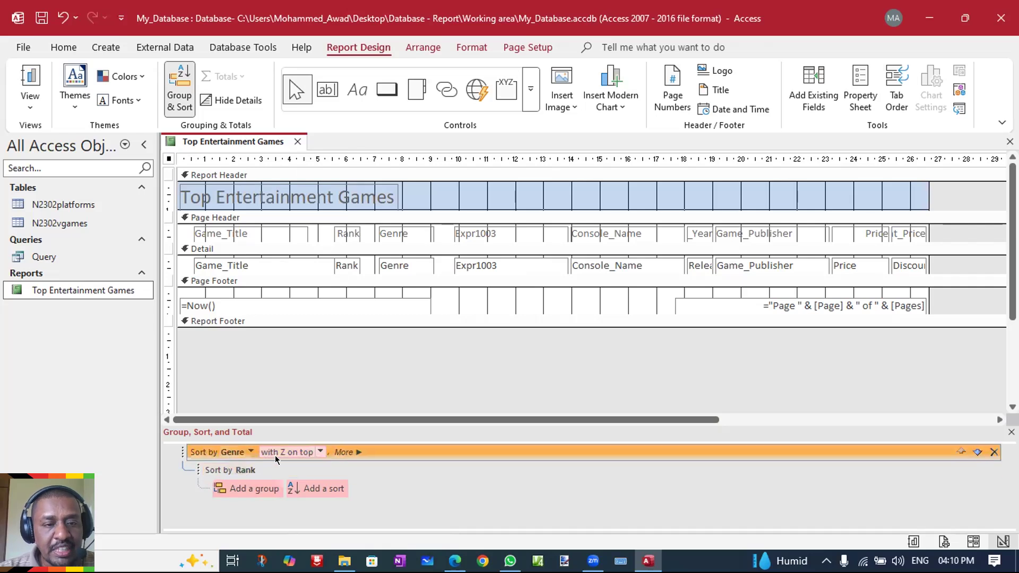
pyautogui.click(222, 470)
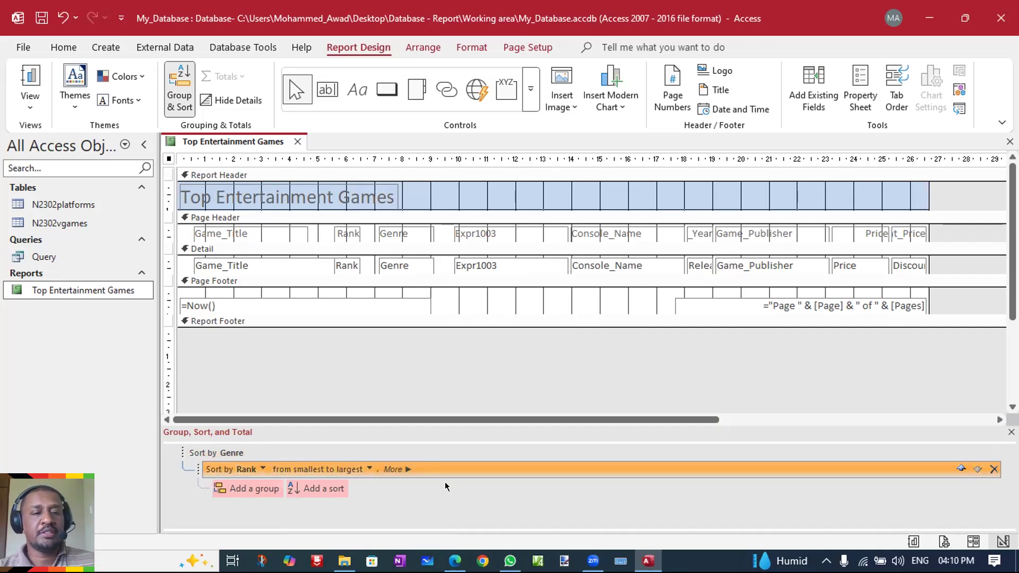
pyautogui.click(98, 291)
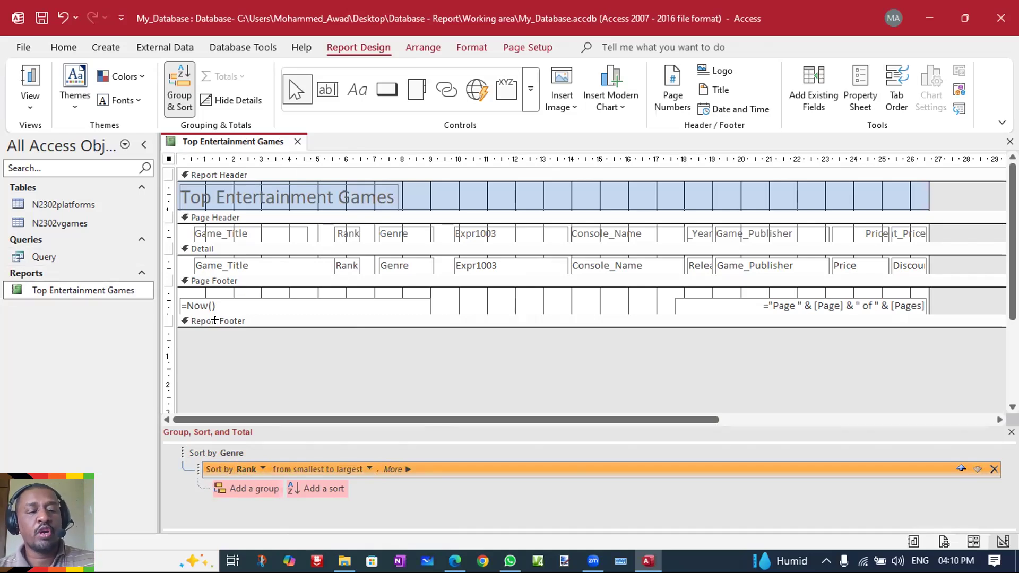
pyautogui.hotkey('alt', 'Tab')
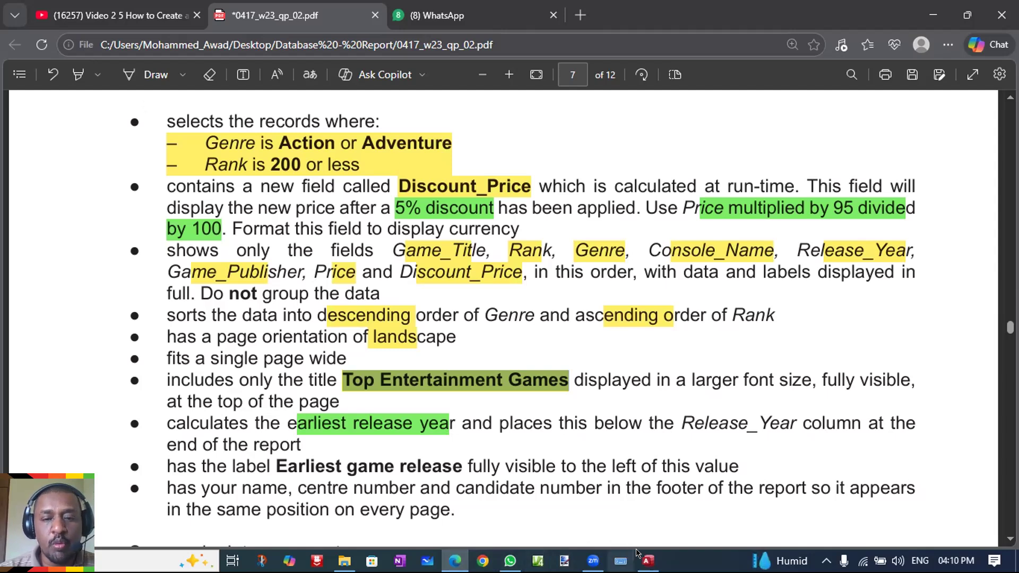
pyautogui.click(649, 561)
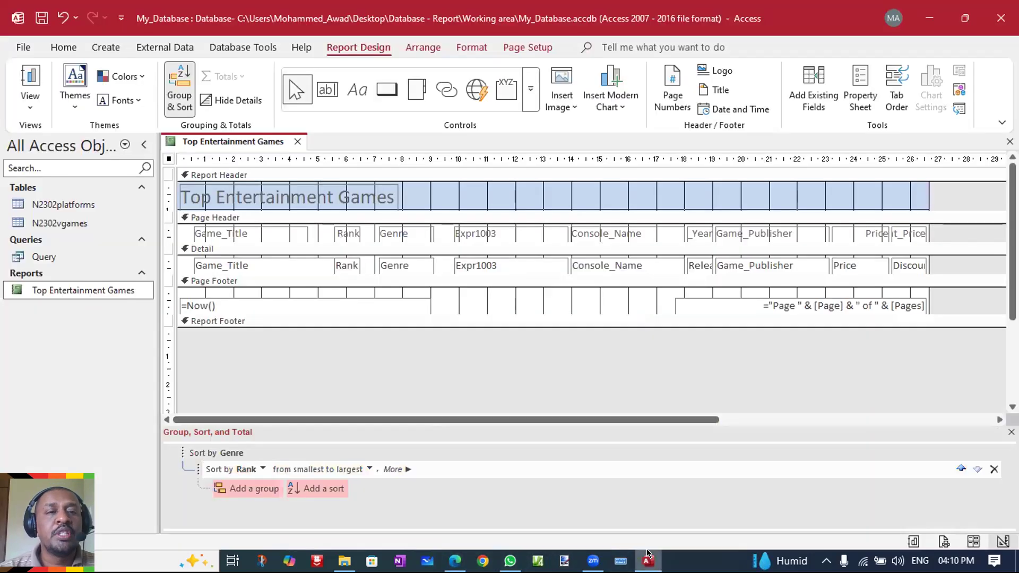
pyautogui.rightClick(72, 293)
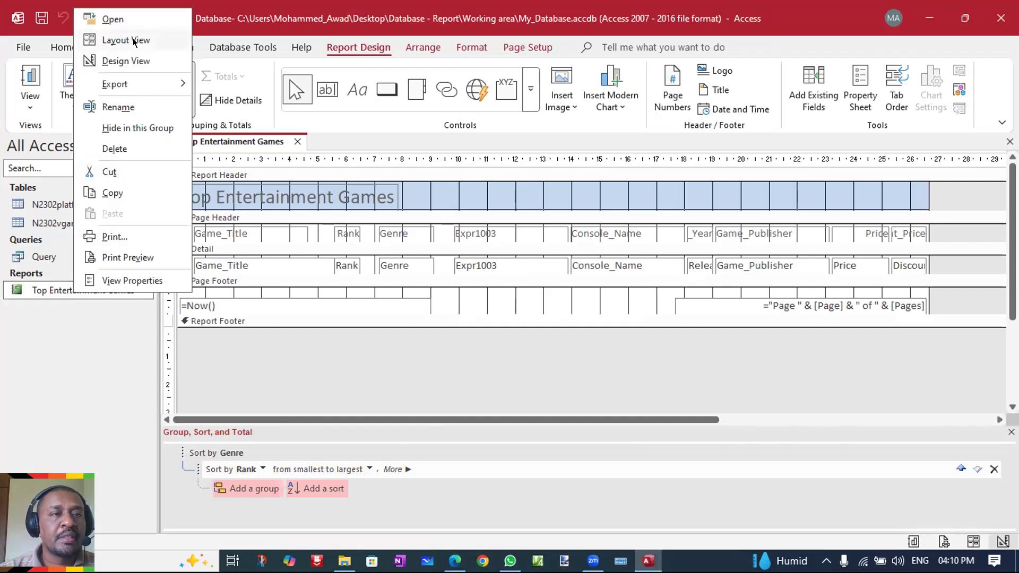
pyautogui.click(126, 40)
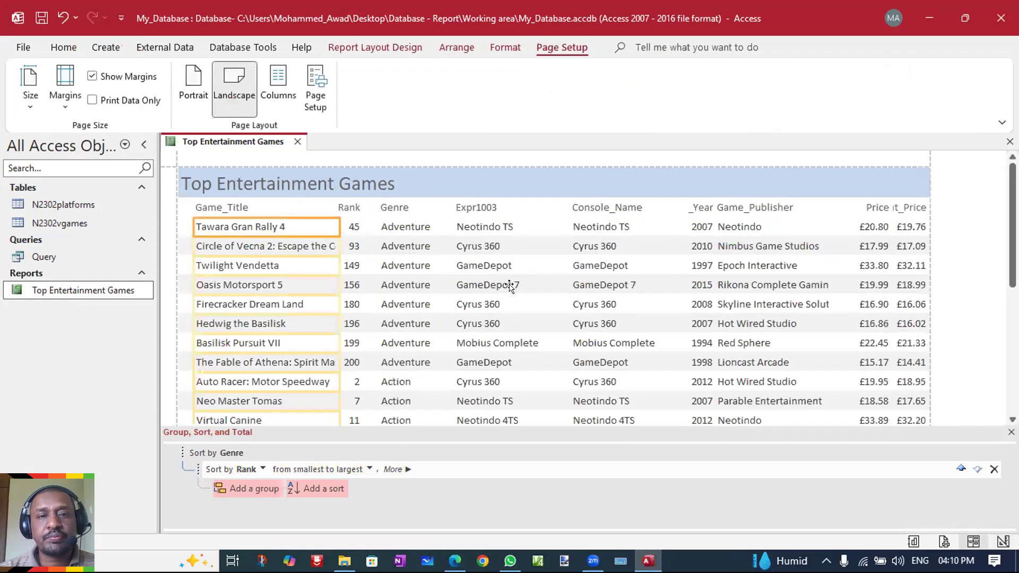
pyautogui.click(1011, 433)
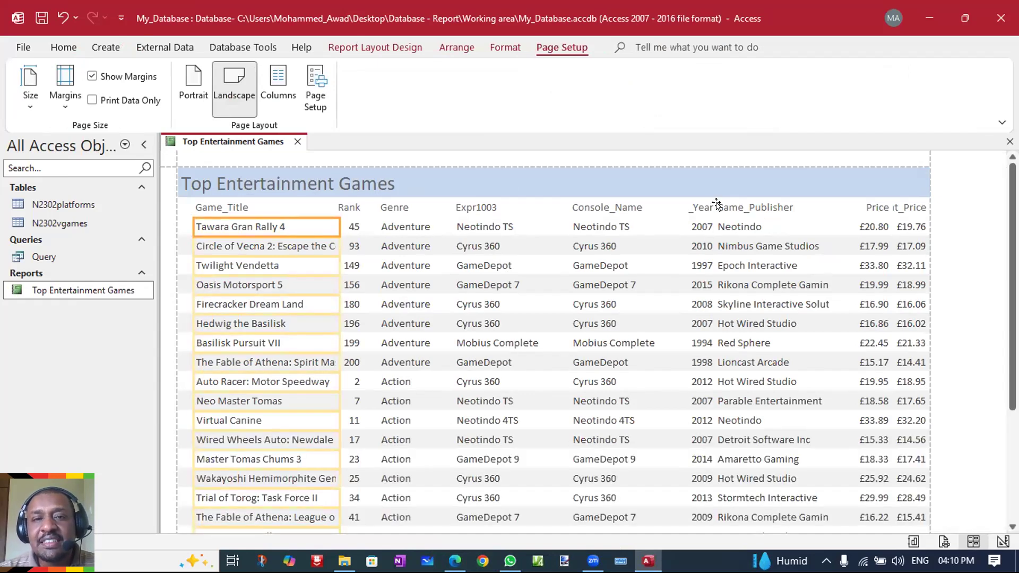
# - Widen the Release_Year heading toward the Console_Name column and select the Release_Year values
pyautogui.click(700, 207)
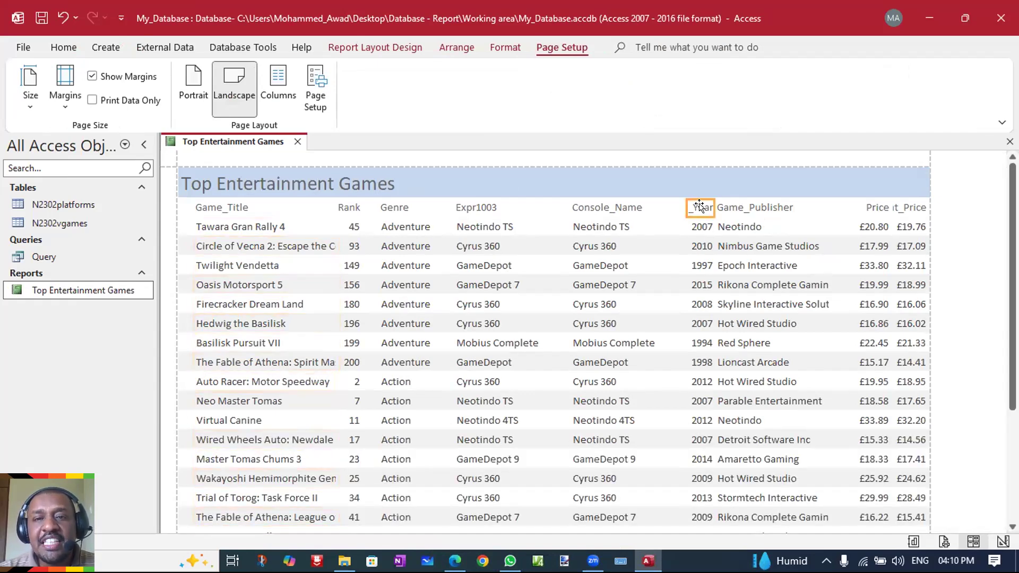
pyautogui.moveTo(688, 207); pyautogui.dragTo(659, 204)
pyautogui.click(700, 227)
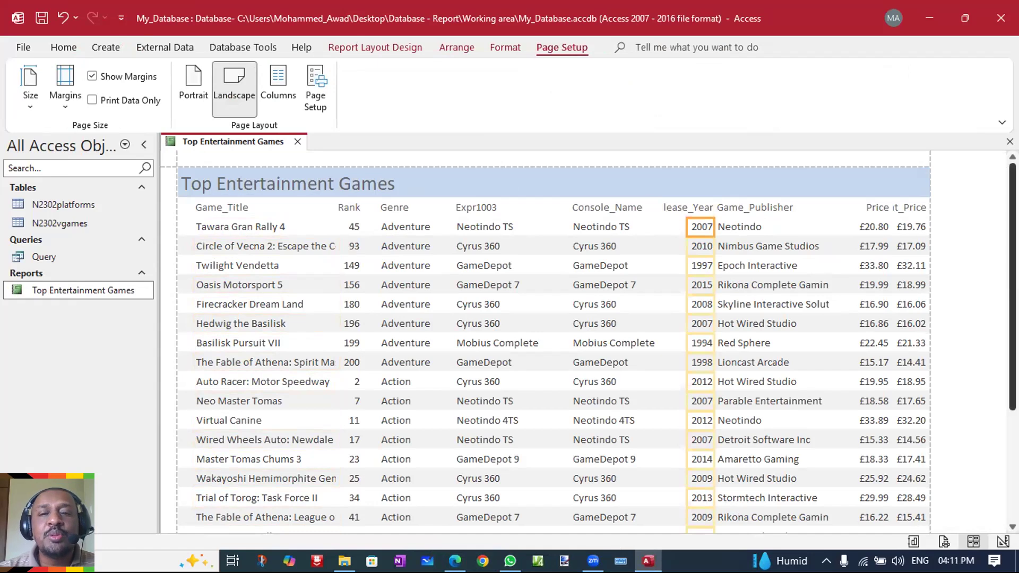
# - Check the exam paper's requirement for the earliest release year and return to the report
pyautogui.scroll(-6, 555, 343)
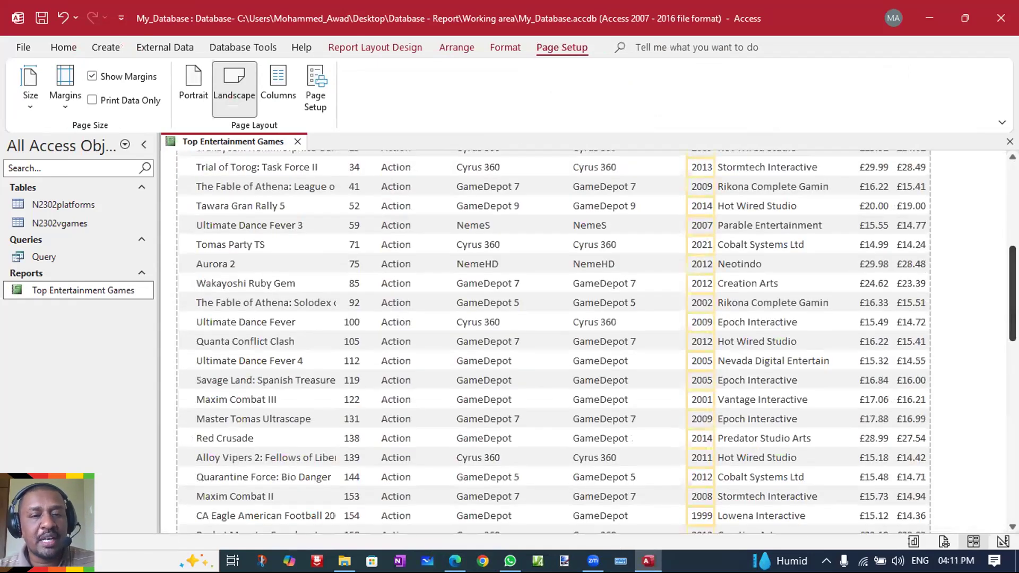
pyautogui.hotkey('alt', 'Tab')
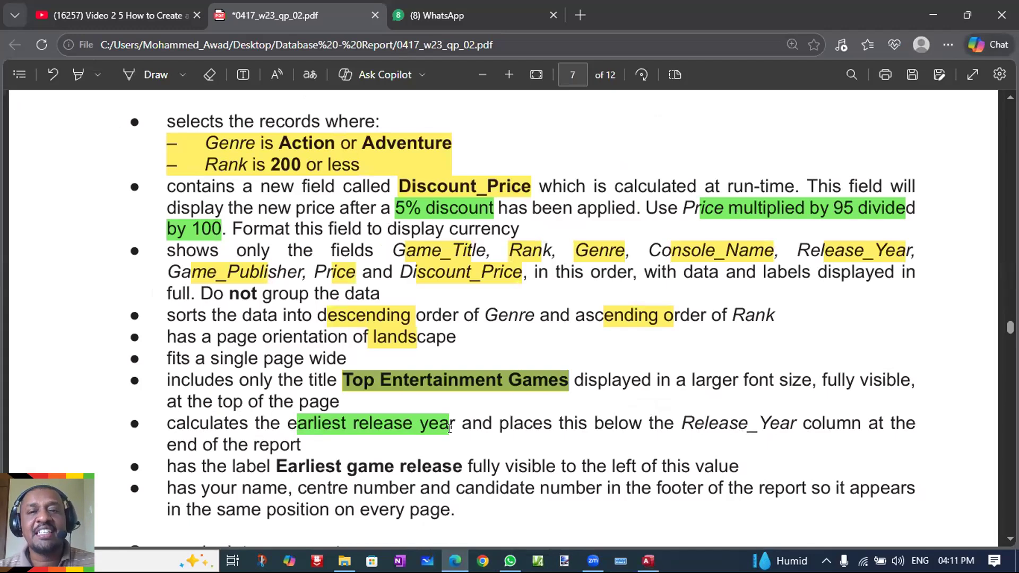
pyautogui.hotkey('alt', 'Tab')
pyautogui.moveTo(1013, 294); pyautogui.dragTo(1013, 439)
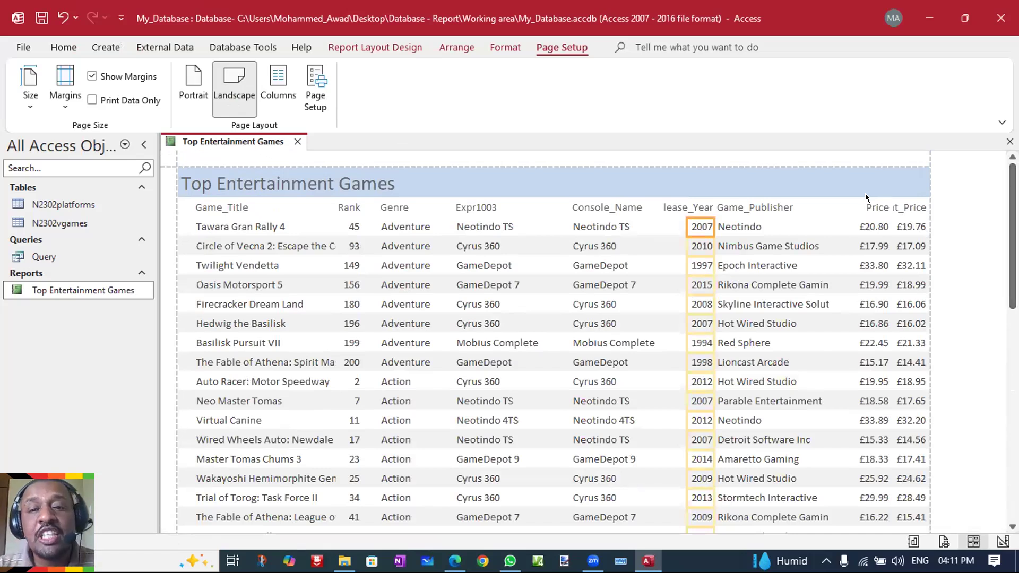
# - Add a Min total for the Release_Year column at the end of the report
pyautogui.click(661, 248)
pyautogui.click(700, 226)
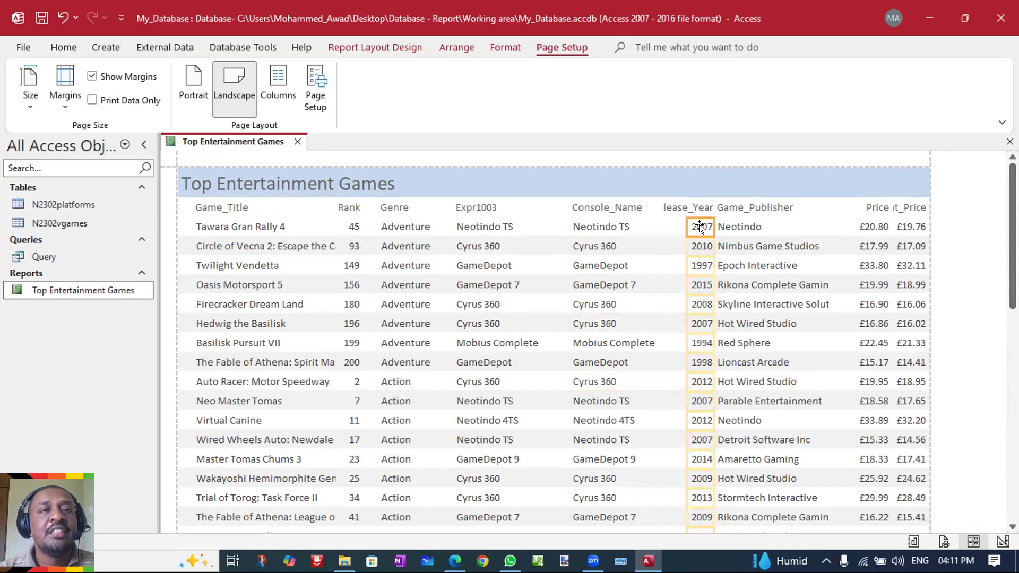
pyautogui.click(375, 46)
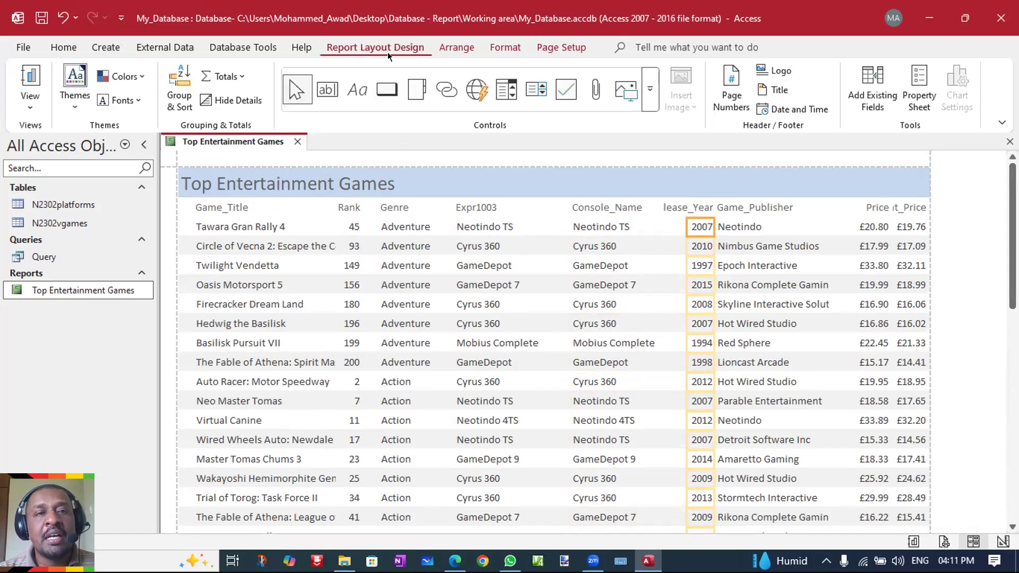
pyautogui.click(241, 77)
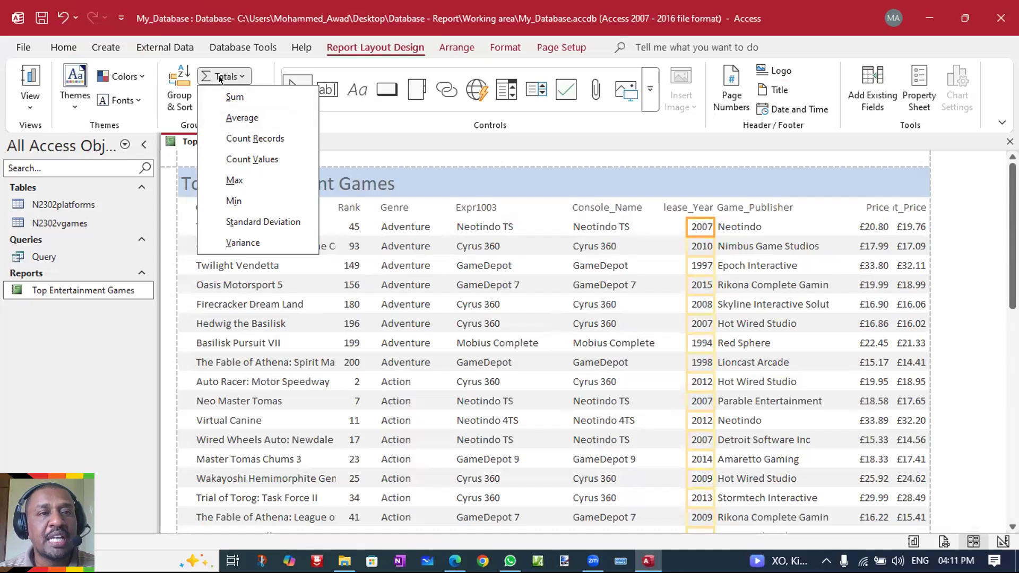
pyautogui.click(240, 202)
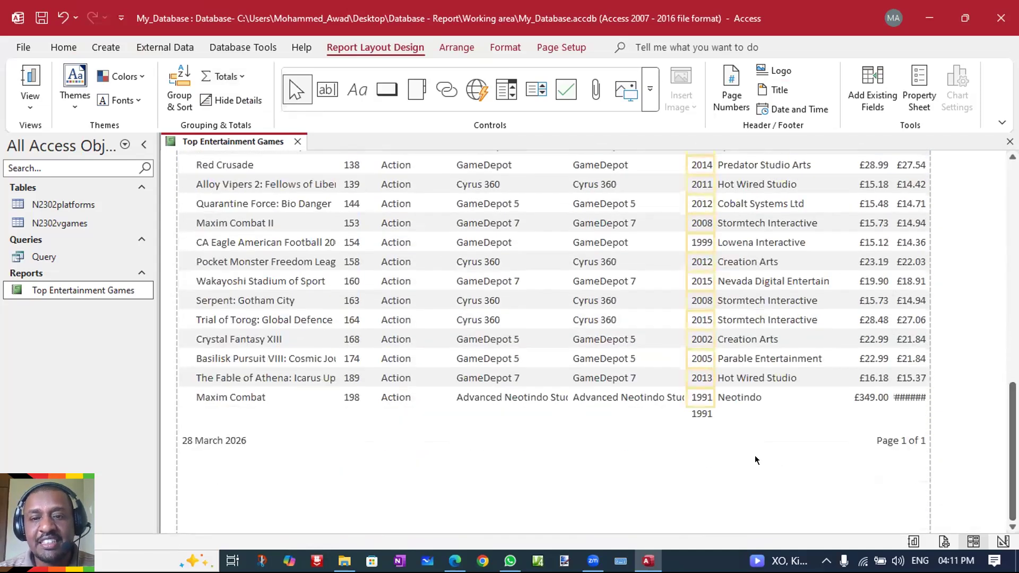
pyautogui.click(703, 416)
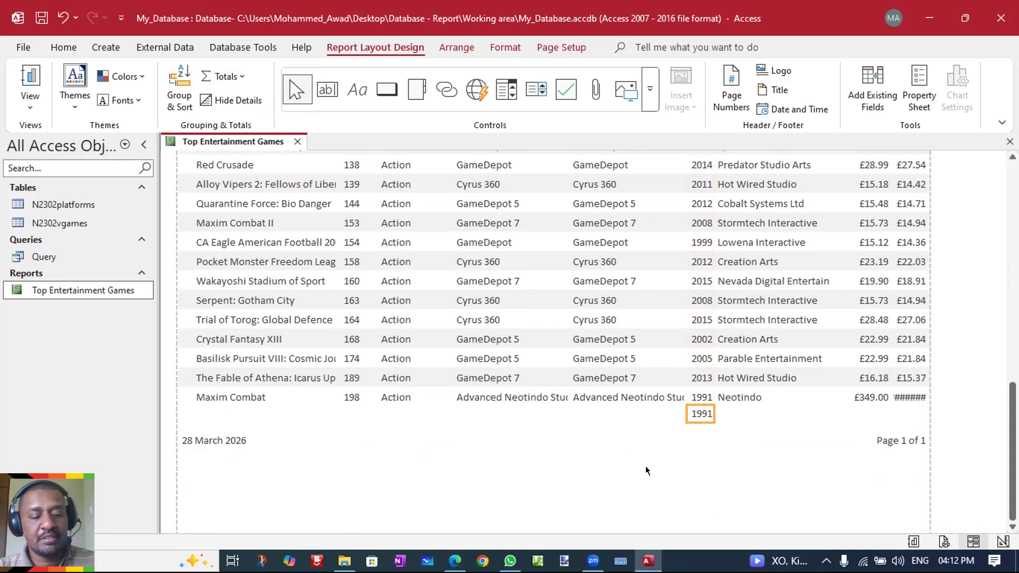
# - Mark the required label text "Earliest game release" in the exam paper and return to the Access report
pyautogui.hotkey('alt', 'Tab')
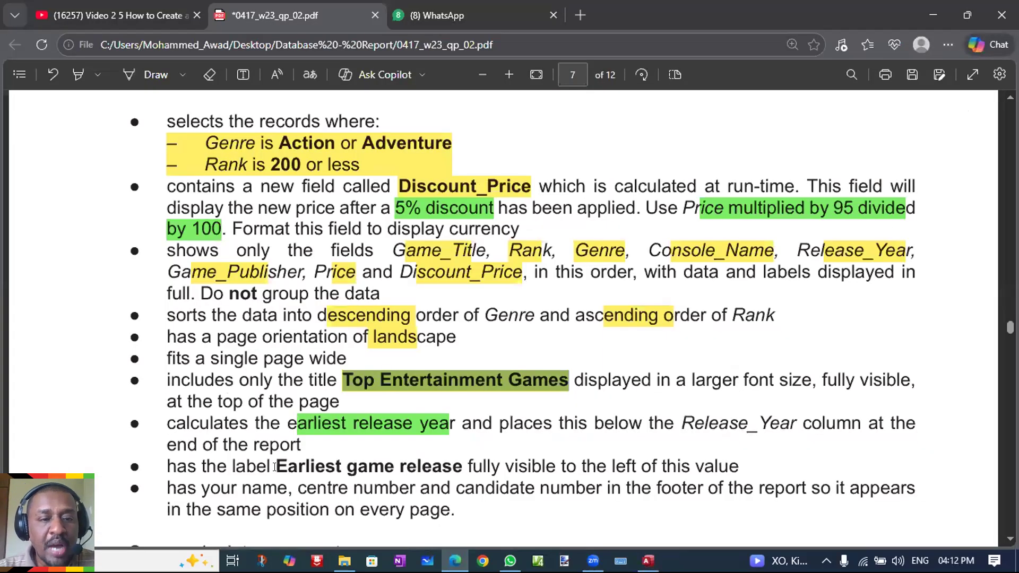
pyautogui.moveTo(275, 466); pyautogui.dragTo(448, 470)
pyautogui.click(478, 349)
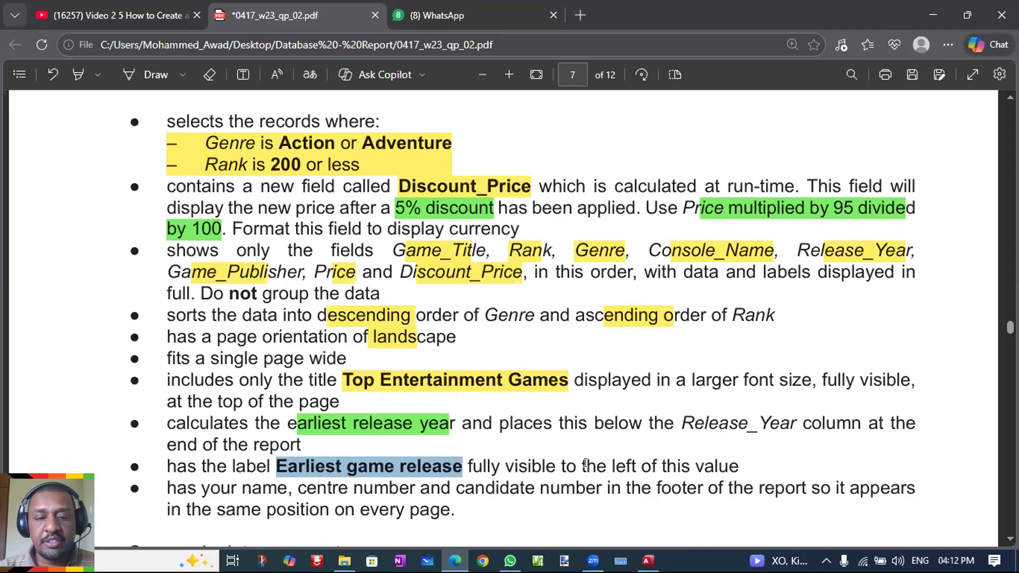
pyautogui.click(648, 557)
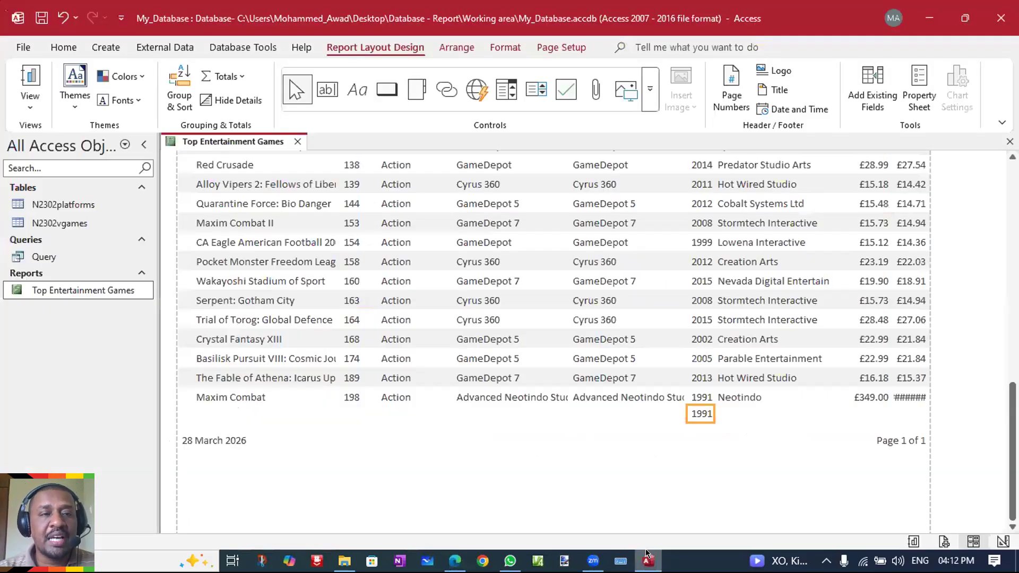
pyautogui.click(359, 91)
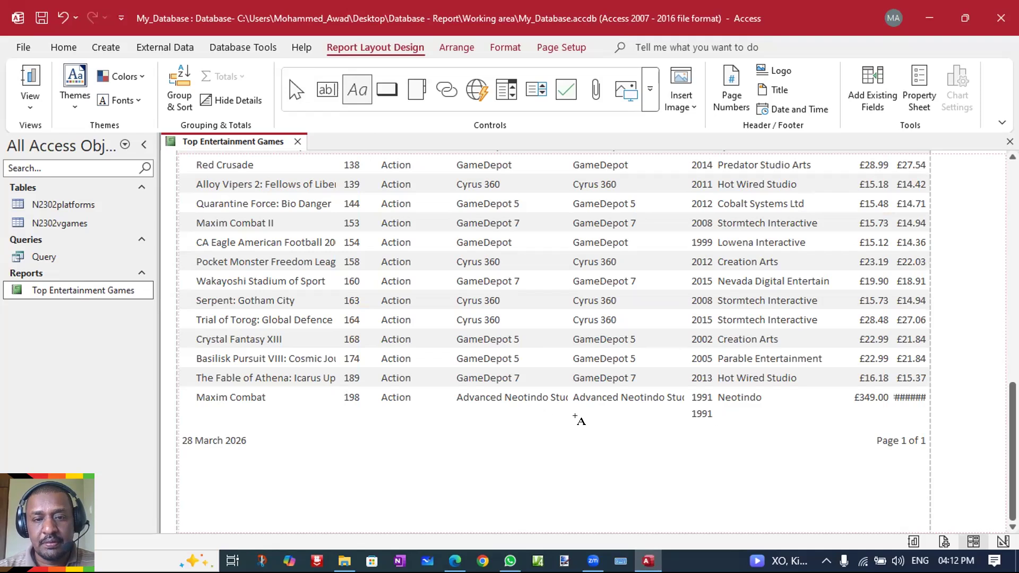
pyautogui.press('Escape')
pyautogui.scroll(15, 639, 423)
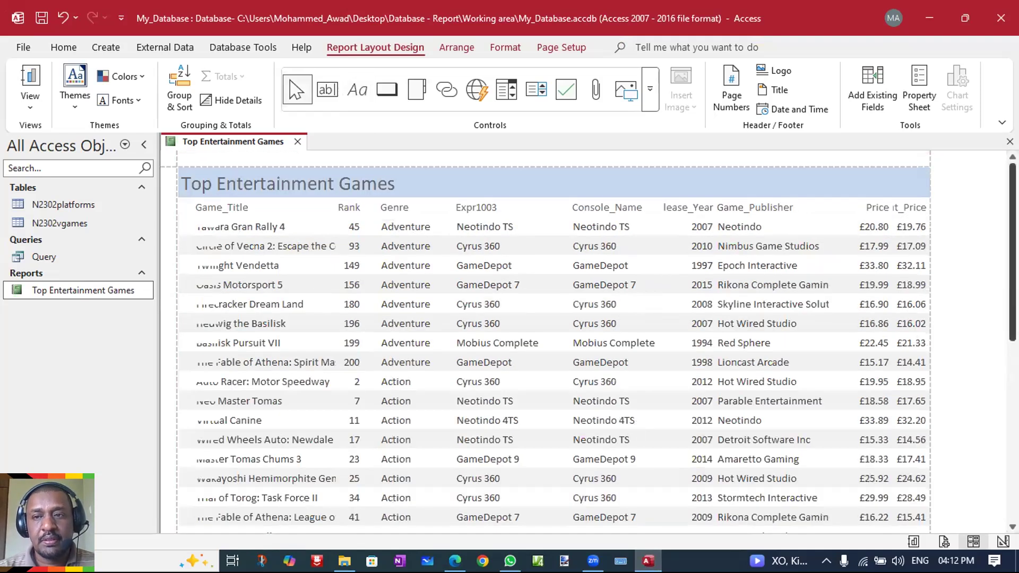
pyautogui.scroll(-15, 554, 340)
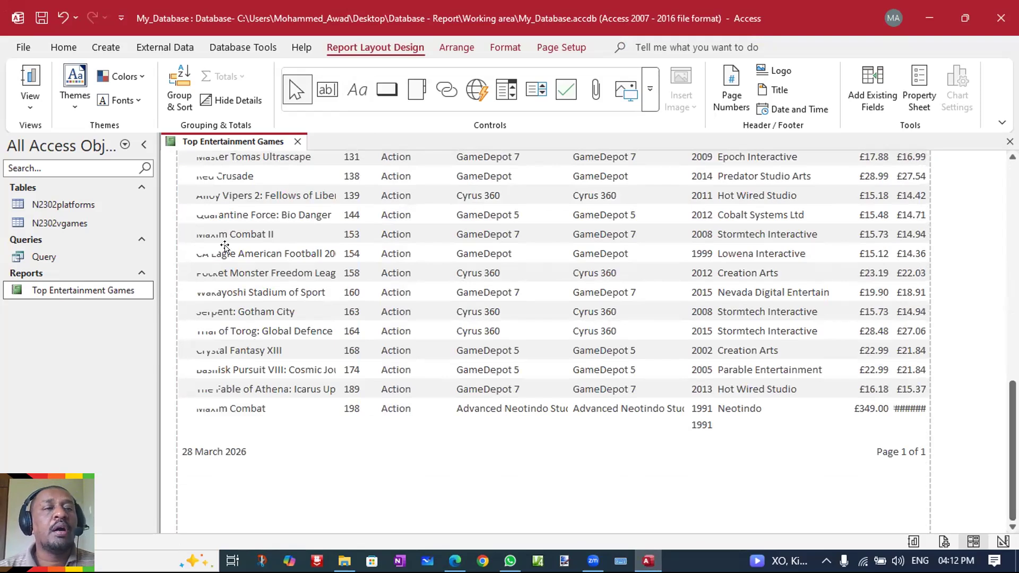
# - Open the Top Entertainment Games report in Design View and enlarge the Report Footer to about 1.4 cm high
pyautogui.rightClick(86, 291)
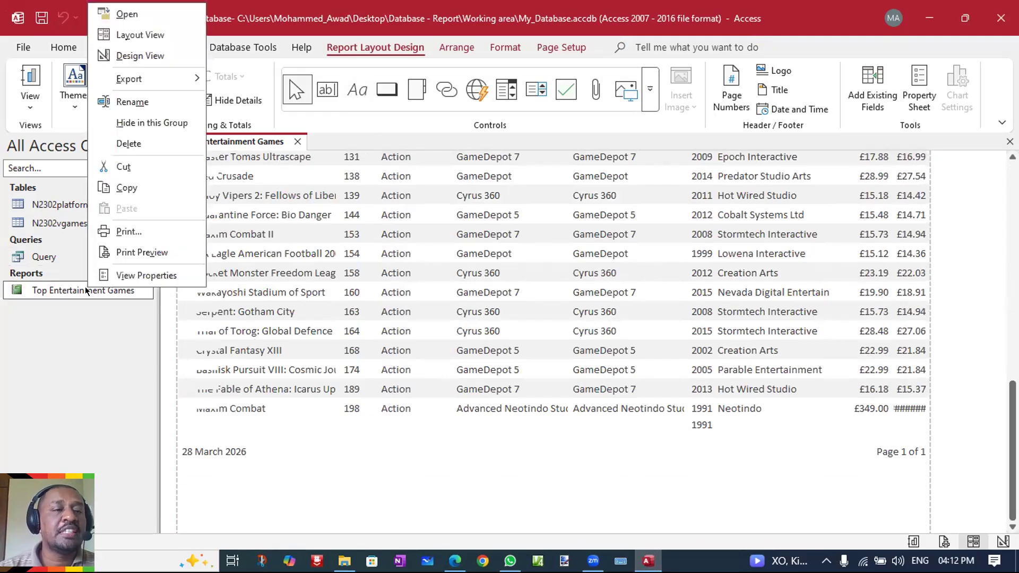
pyautogui.click(140, 55)
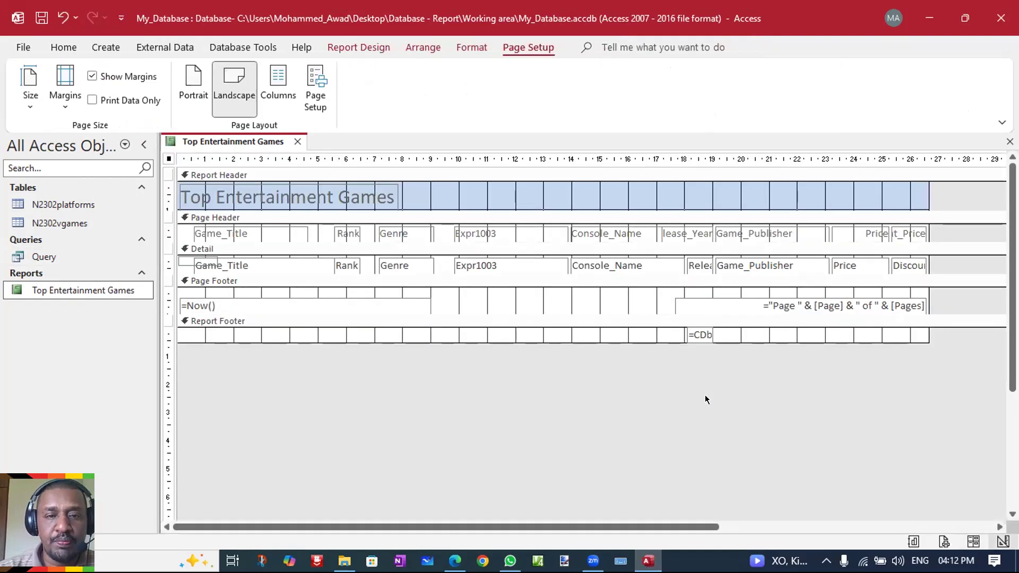
pyautogui.click(697, 335)
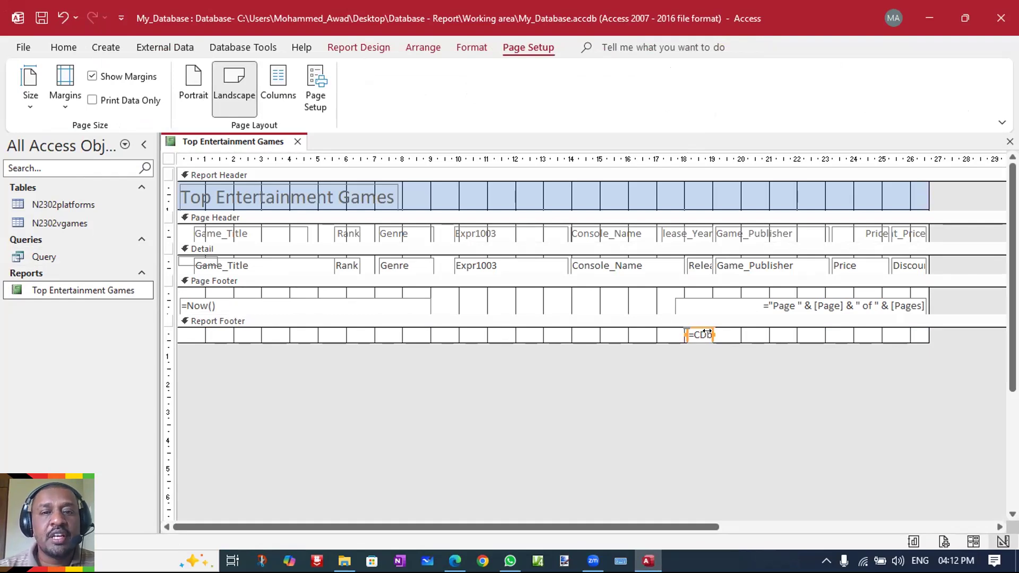
pyautogui.moveTo(644, 339); pyautogui.dragTo(644, 366)
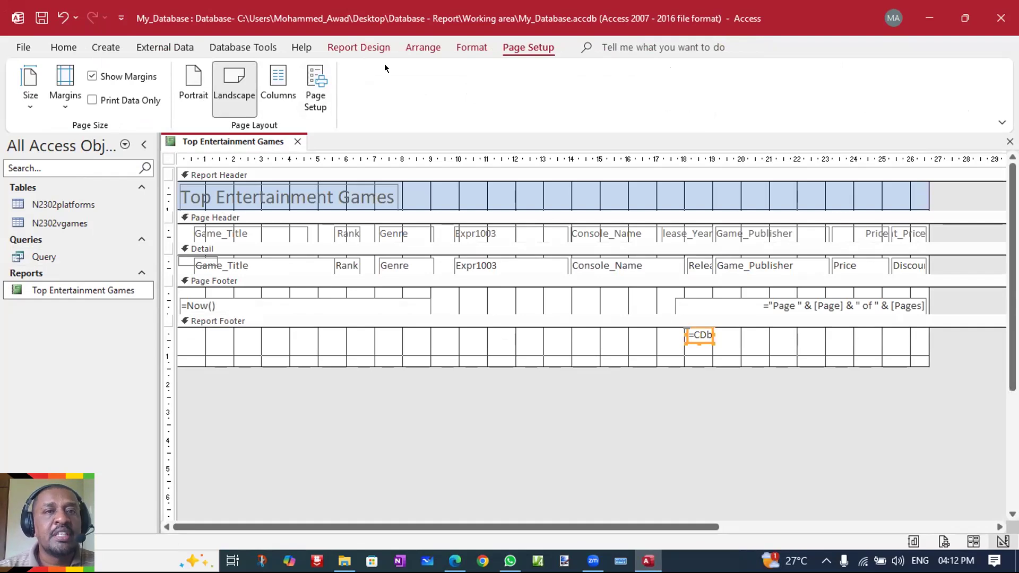
# - Add a label reading "Earliest game release", about 4.4 cm wide, in the Report Footer before the minimum year value
pyautogui.click(381, 49)
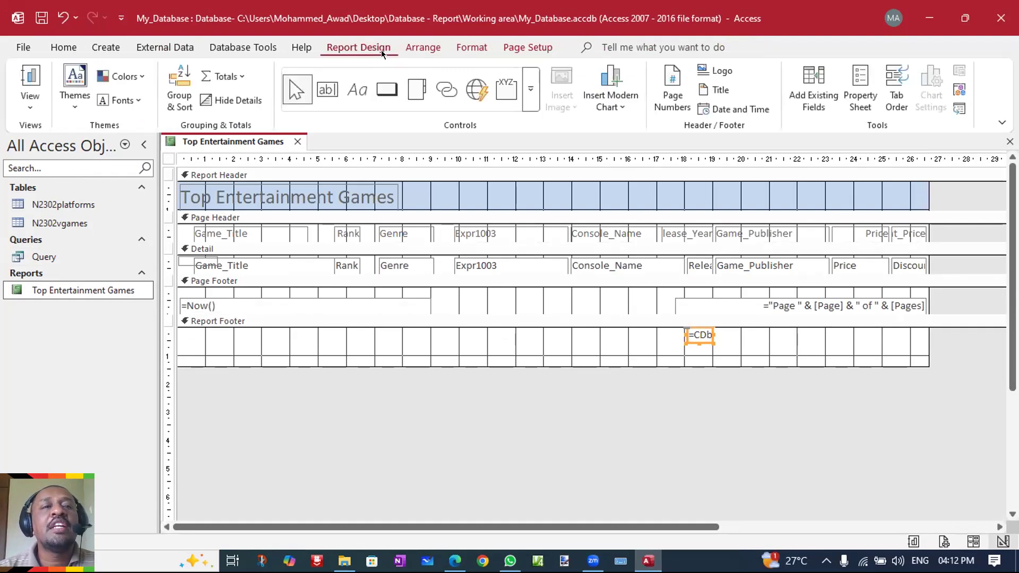
pyautogui.click(359, 91)
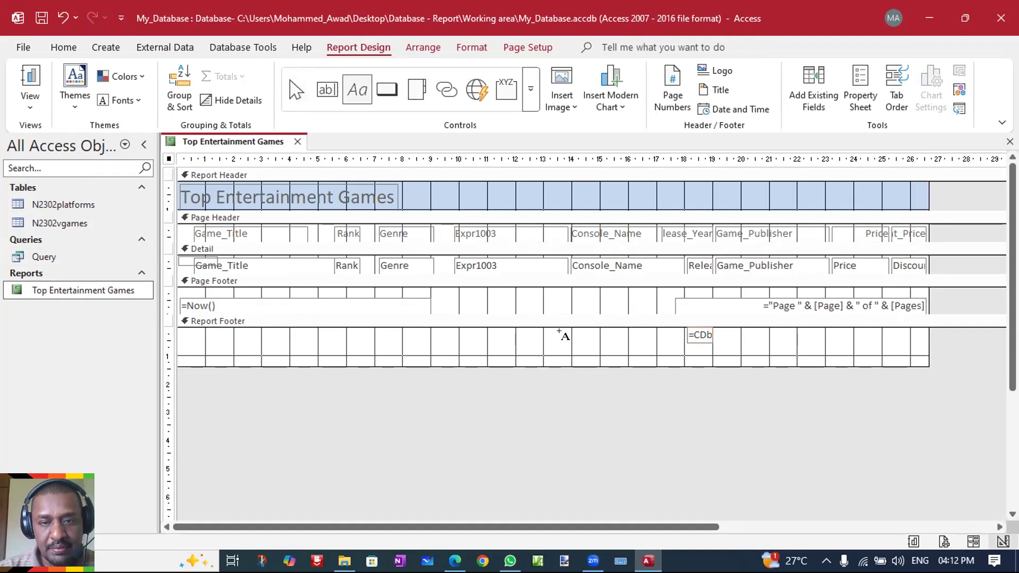
pyautogui.moveTo(542, 331); pyautogui.dragTo(665, 344)
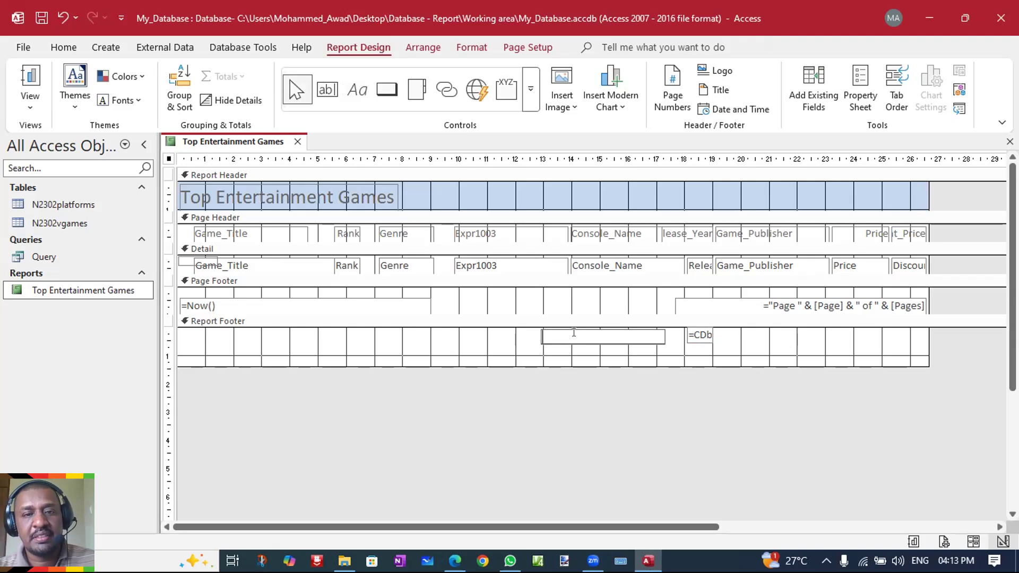
pyautogui.write('Earliest game release')
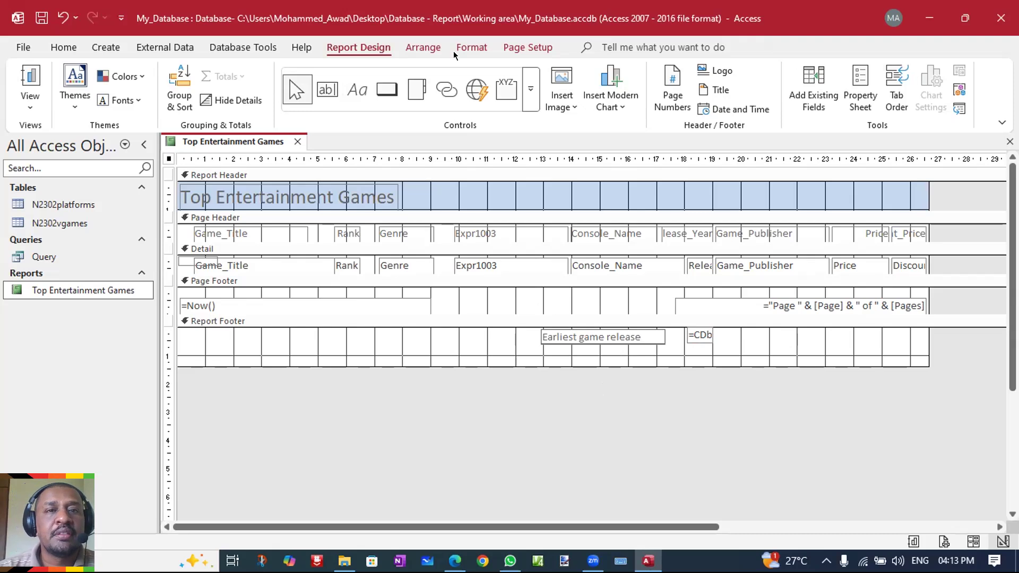
# - Make the "Earliest game release" label centred, bold and black, and shrink the Report Footer to about 0.7 cm high
pyautogui.click(470, 48)
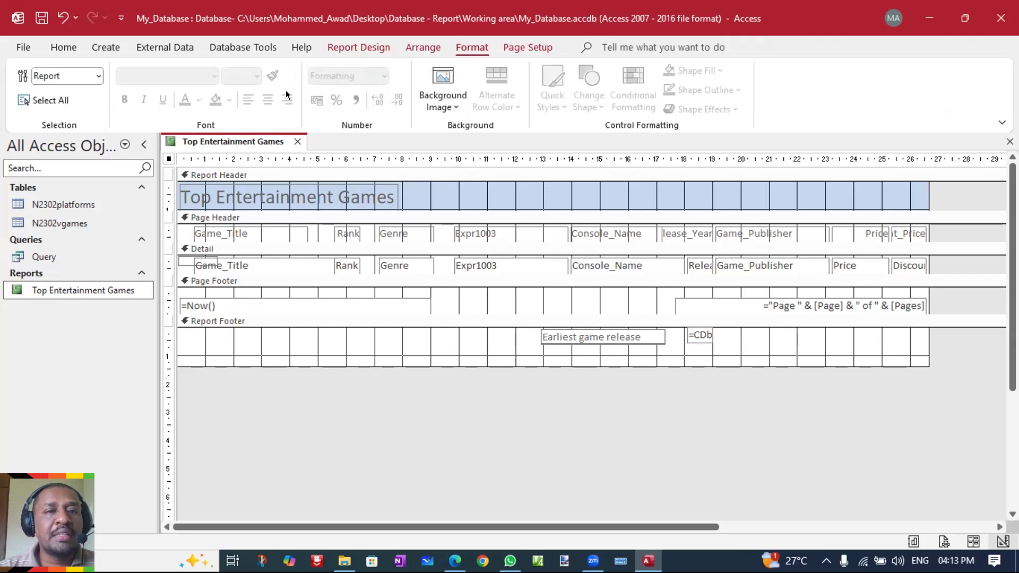
pyautogui.click(661, 352)
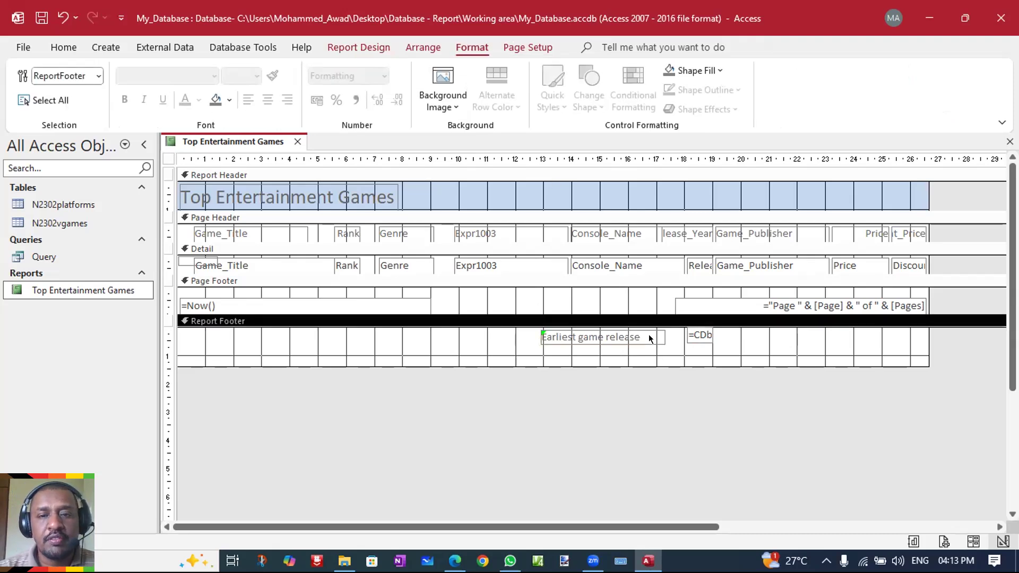
pyautogui.click(645, 331)
pyautogui.click(268, 100)
pyautogui.click(125, 100)
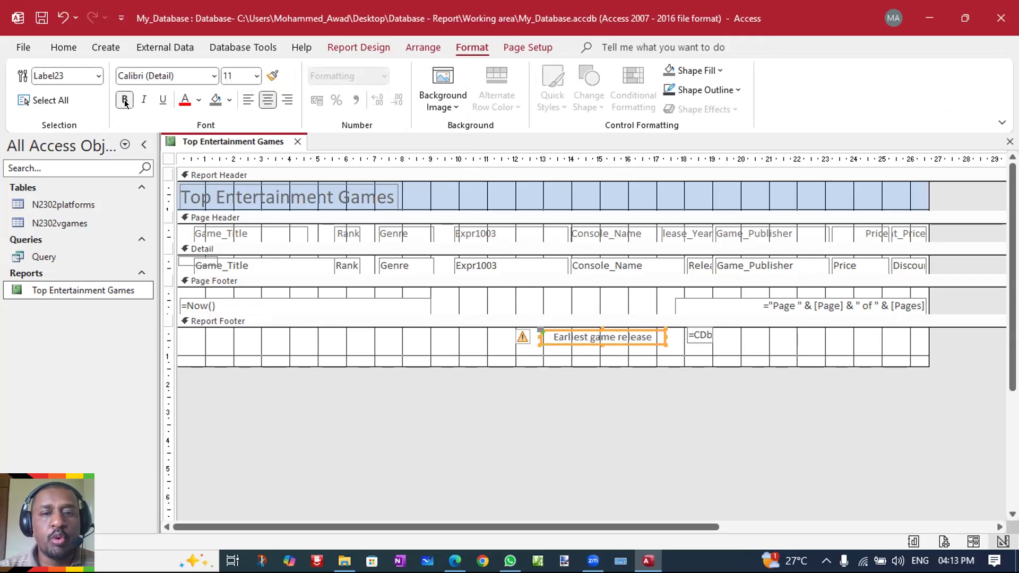
pyautogui.click(199, 100)
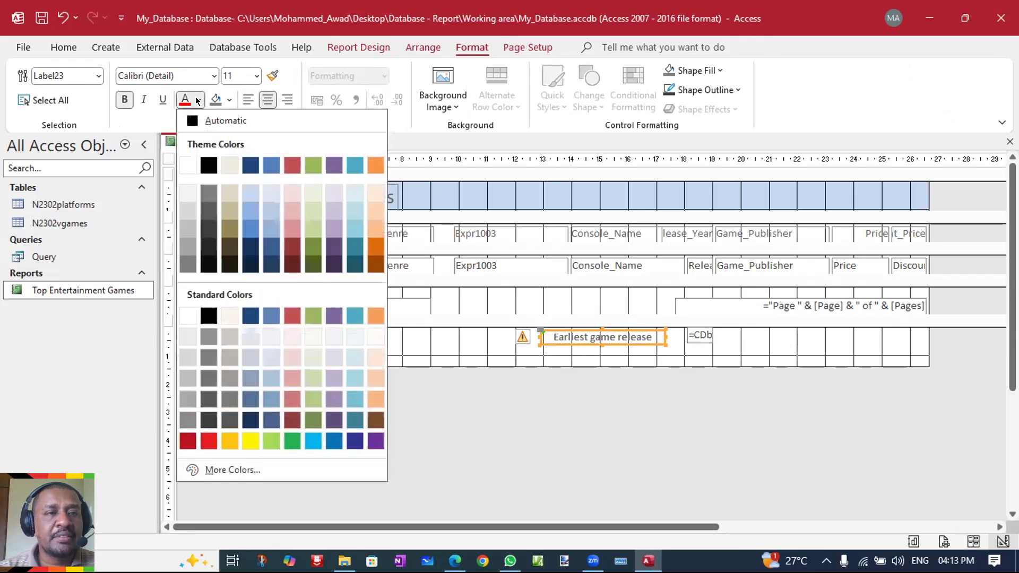
pyautogui.click(208, 165)
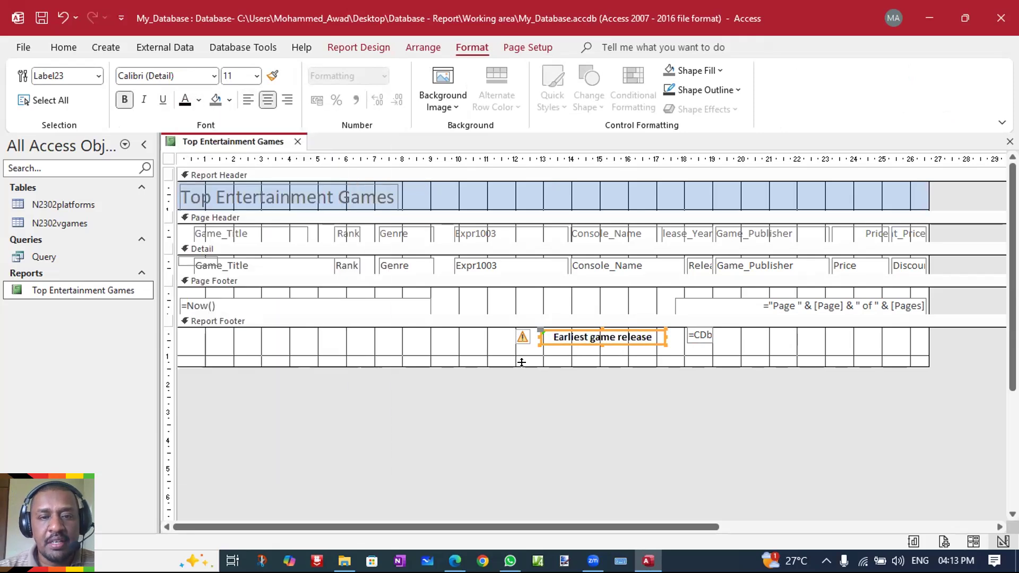
pyautogui.moveTo(523, 364); pyautogui.dragTo(522, 345)
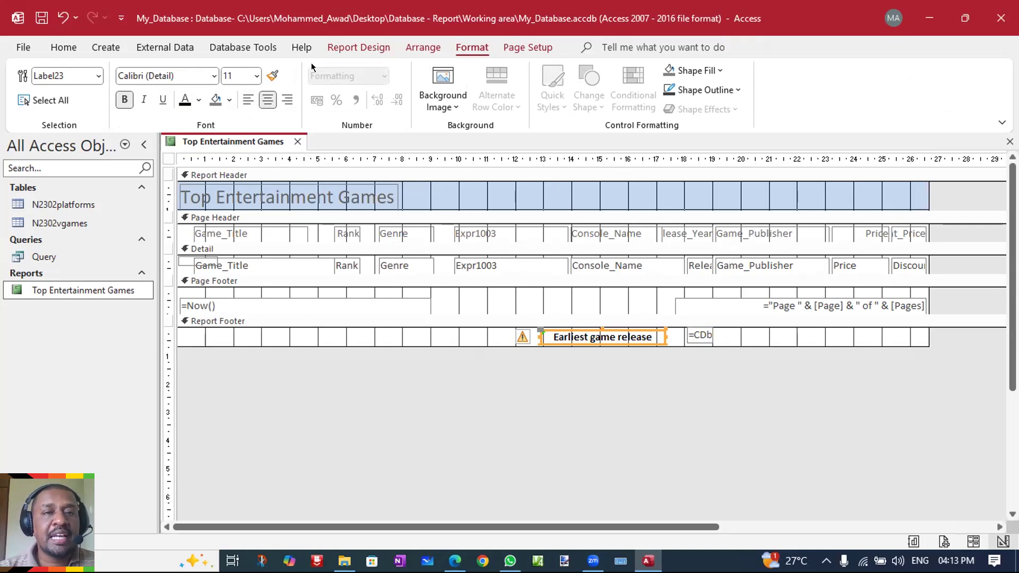
# - Delete the date control containing =Now() from the Page Footer
pyautogui.click(363, 49)
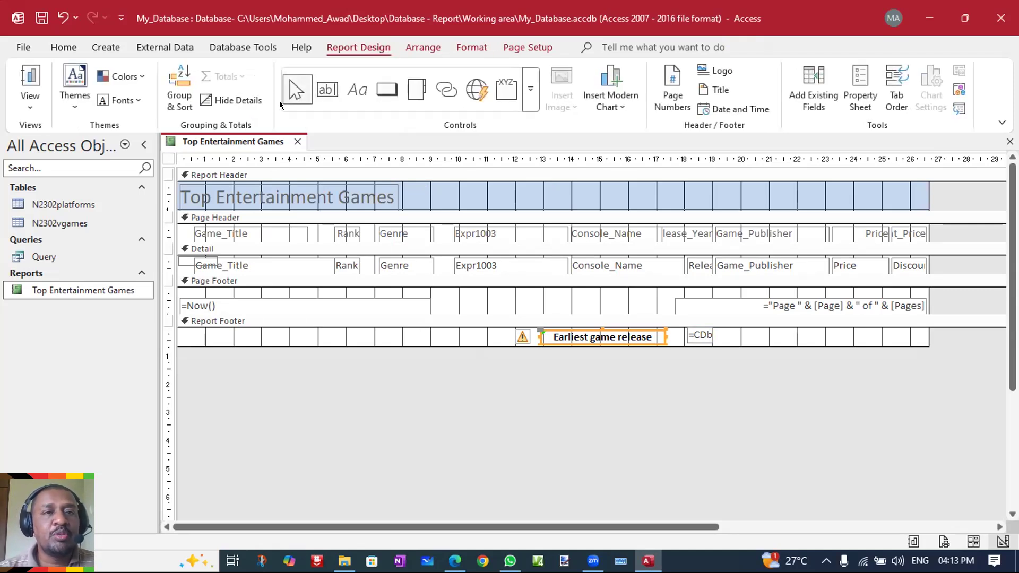
pyautogui.click(358, 91)
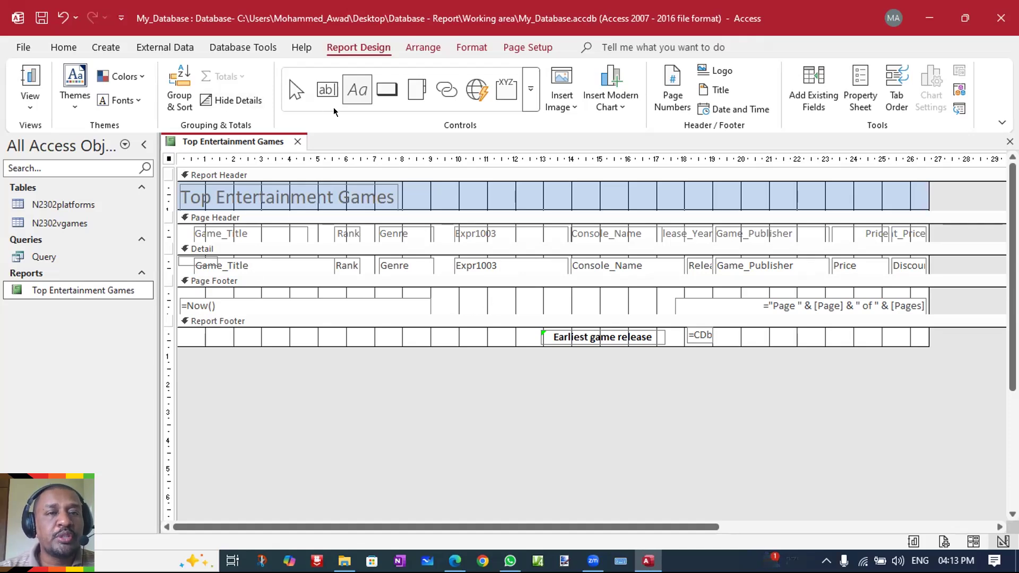
pyautogui.click(353, 93)
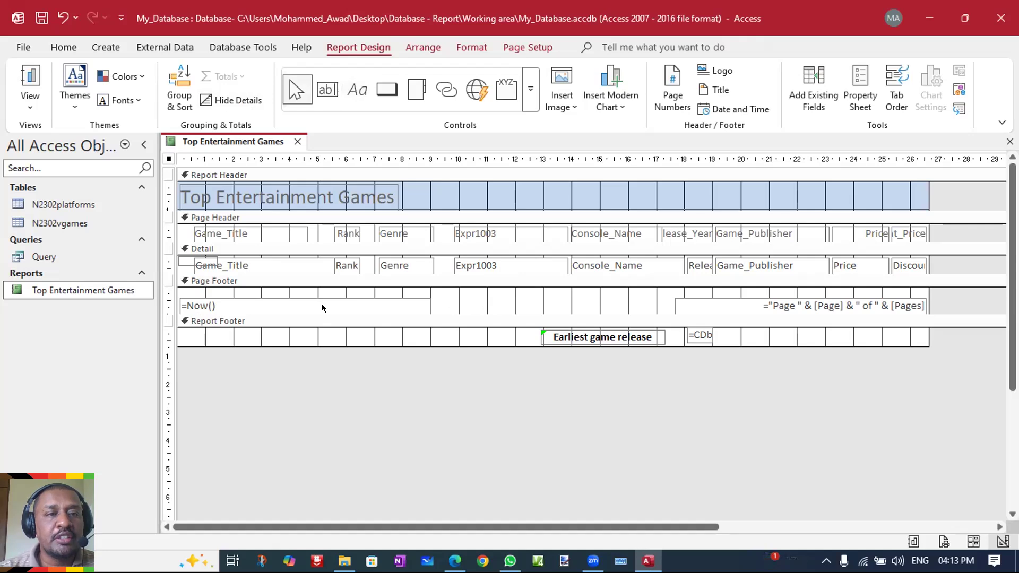
pyautogui.click(275, 301)
pyautogui.press('Delete')
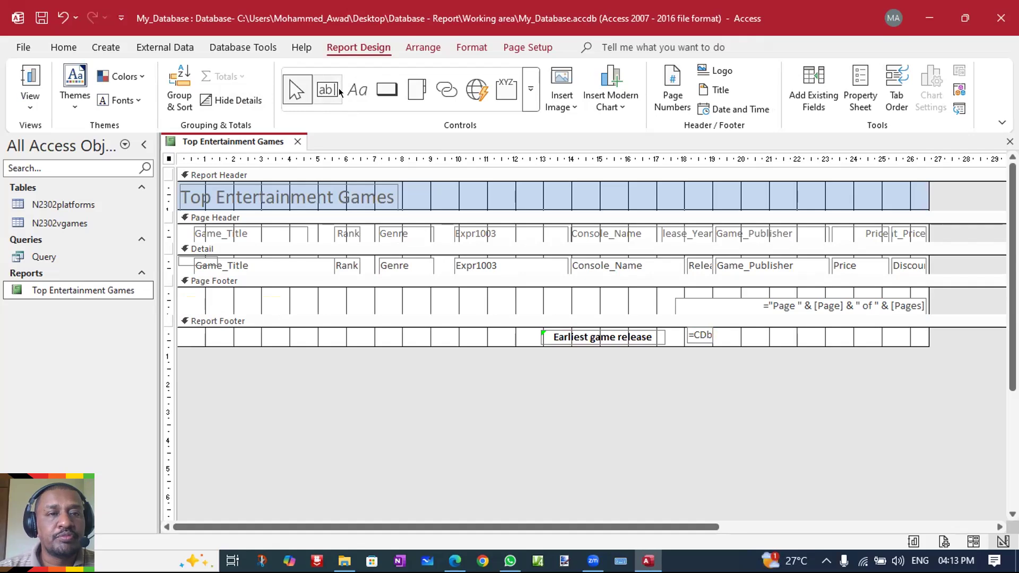
# - Add a label about 7 cm wide reading "Name, 2023, 2023" at the start of the Page Footer
pyautogui.click(357, 90)
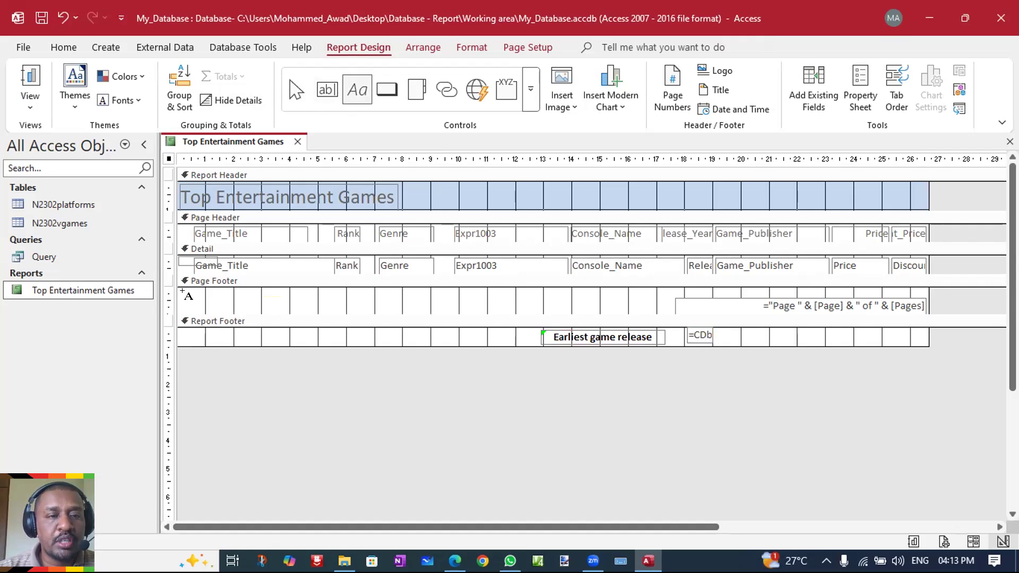
pyautogui.moveTo(182, 291); pyautogui.dragTo(378, 309)
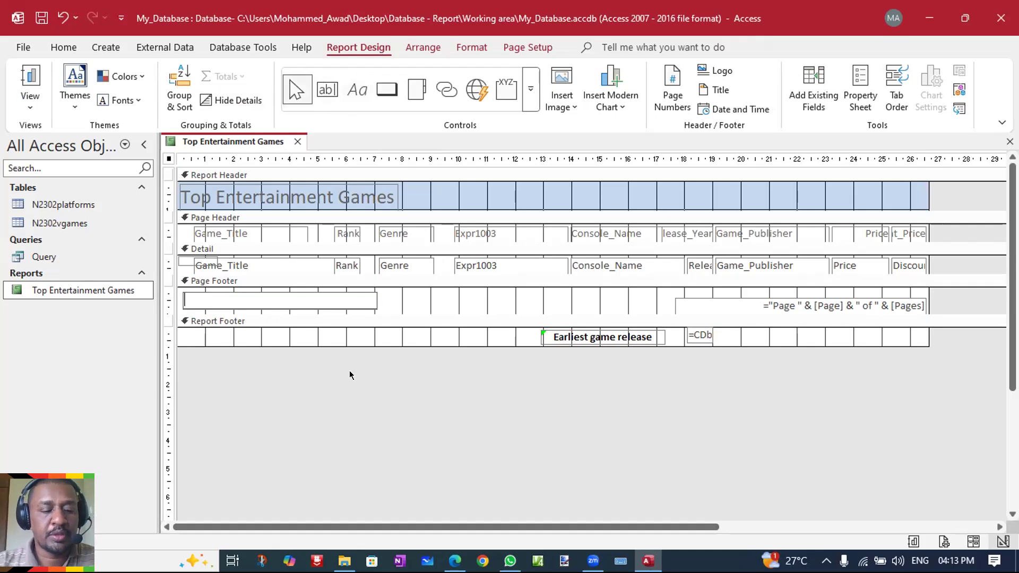
pyautogui.write('Name')
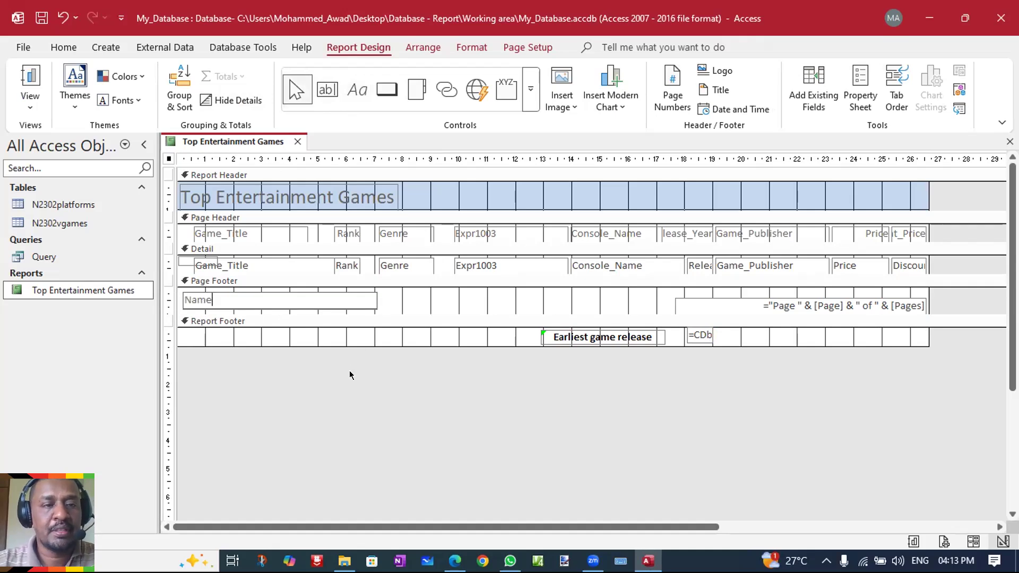
pyautogui.write(', 202')
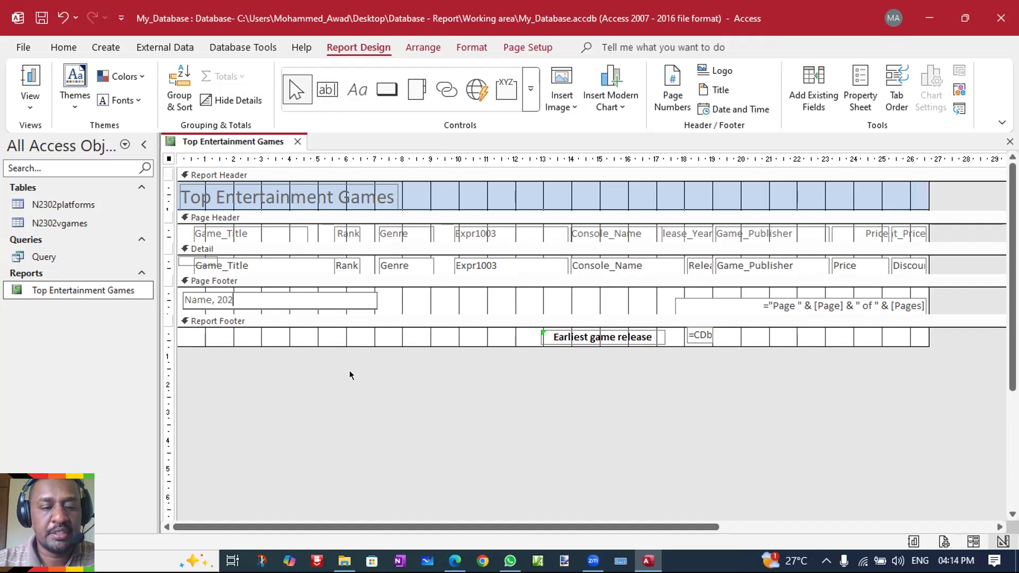
pyautogui.write('3, 2')
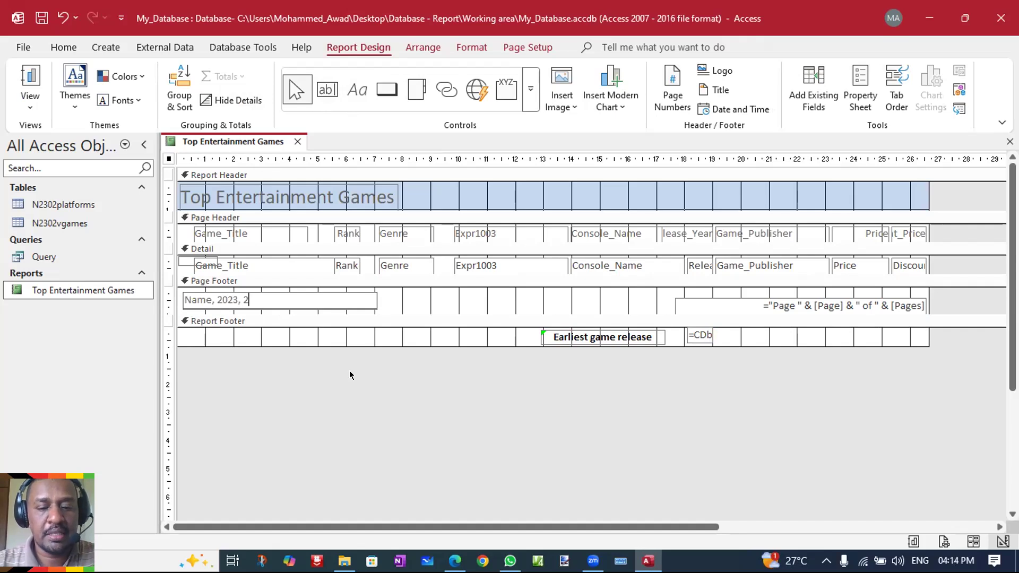
pyautogui.write('023')
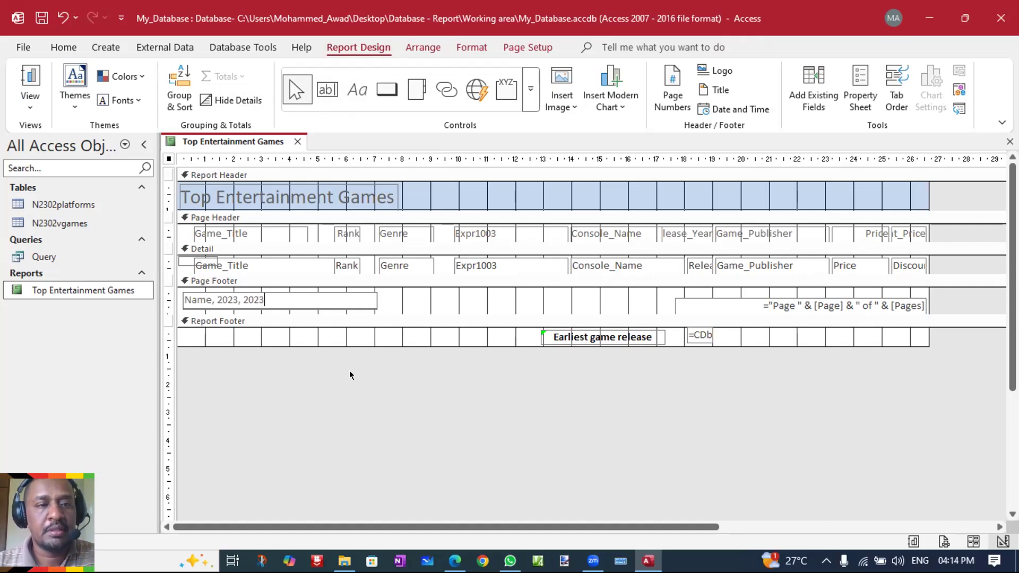
pyautogui.click(425, 303)
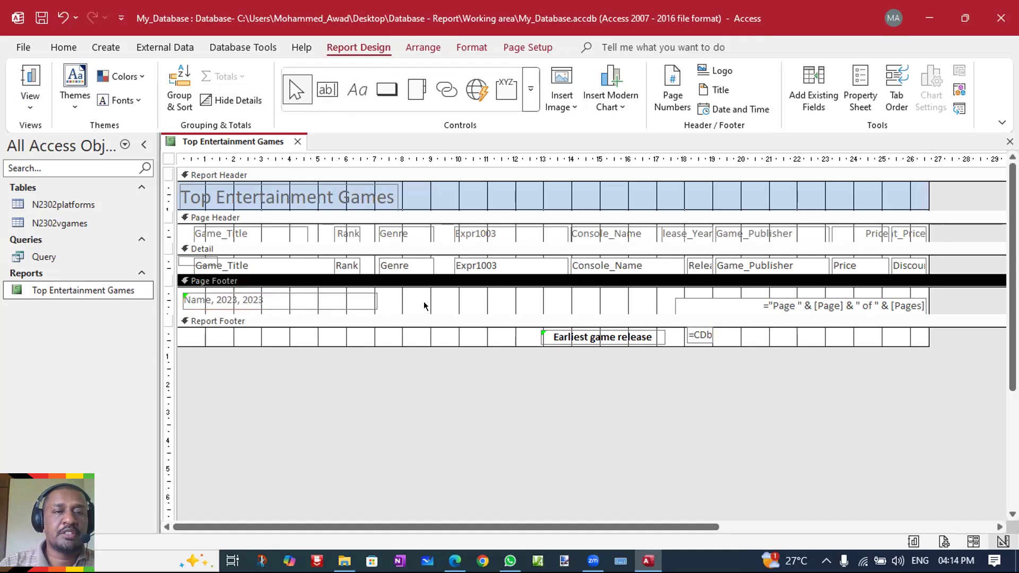
# - Make the "Name, 2023, 2023" label black and bold, and save the report
pyautogui.click(342, 300)
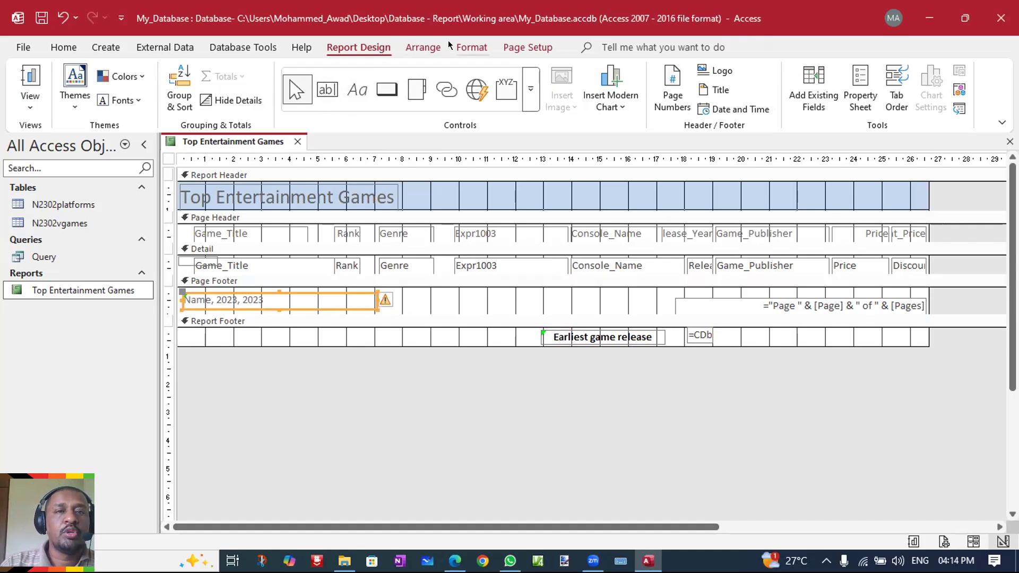
pyautogui.click(467, 48)
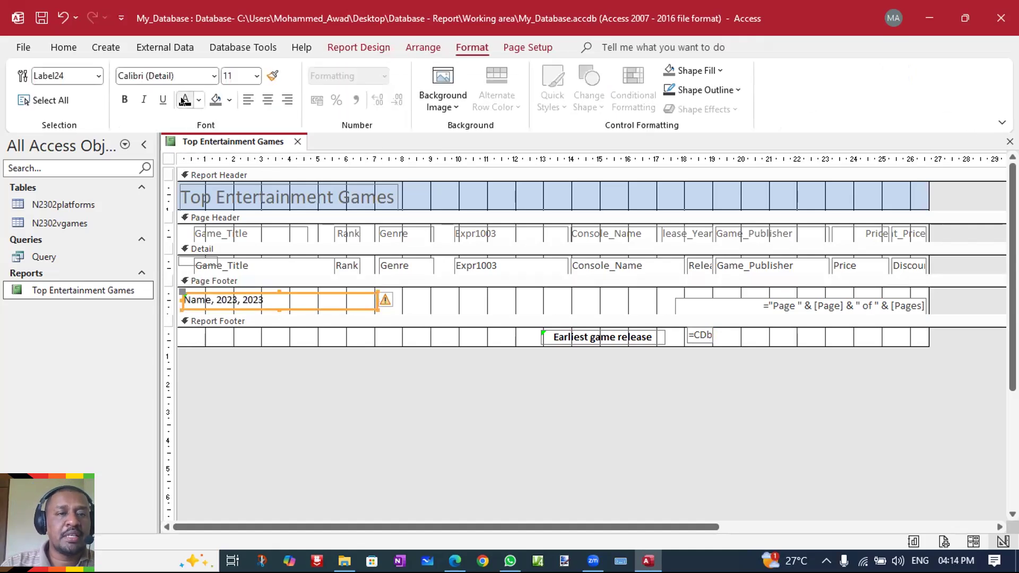
pyautogui.click(125, 99)
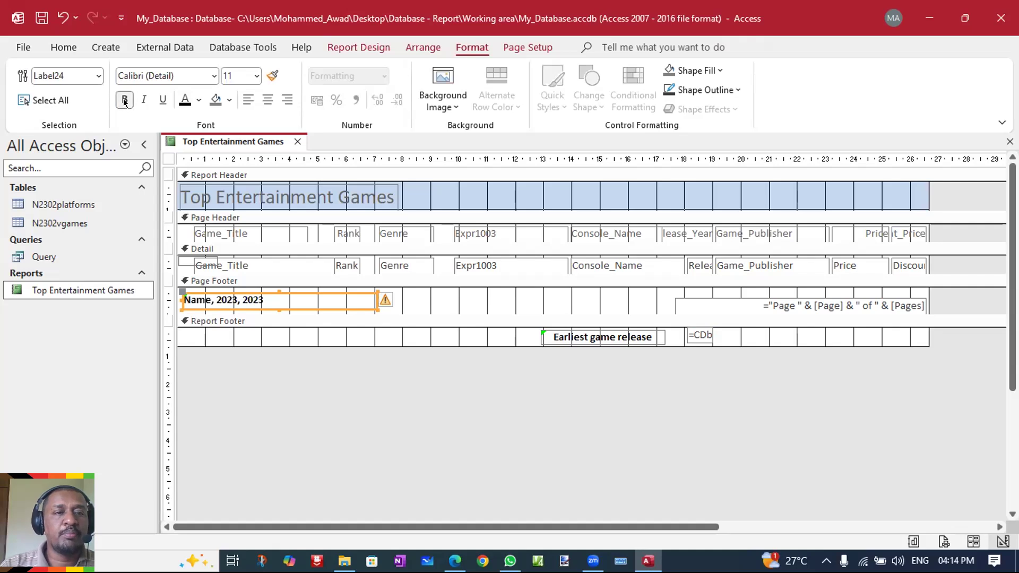
pyautogui.rightClick(241, 142)
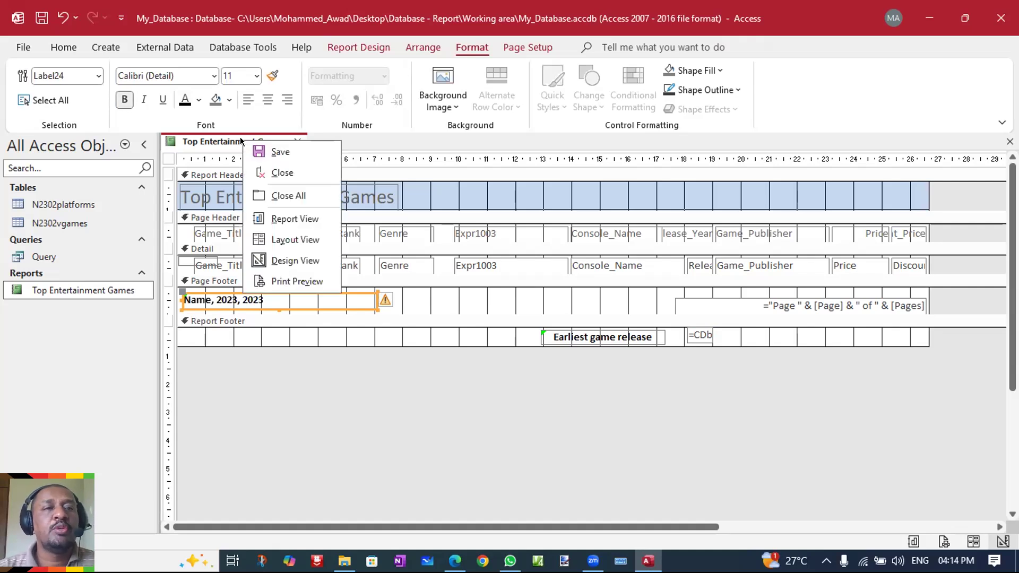
pyautogui.click(283, 150)
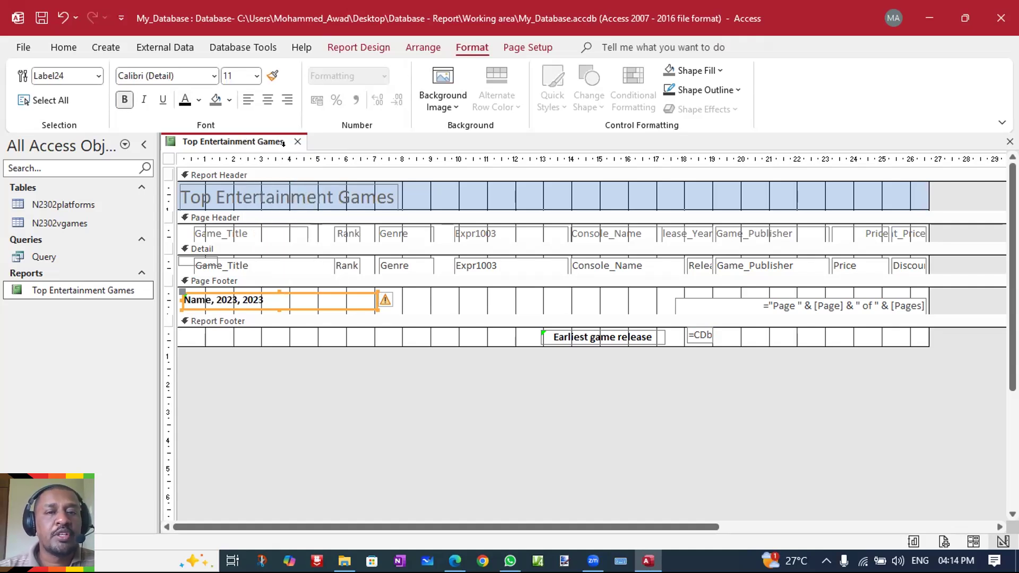
# - Check the end of the Top Entertainment Games report in Report View, and open the report in Print Preview
pyautogui.doubleClick(76, 293)
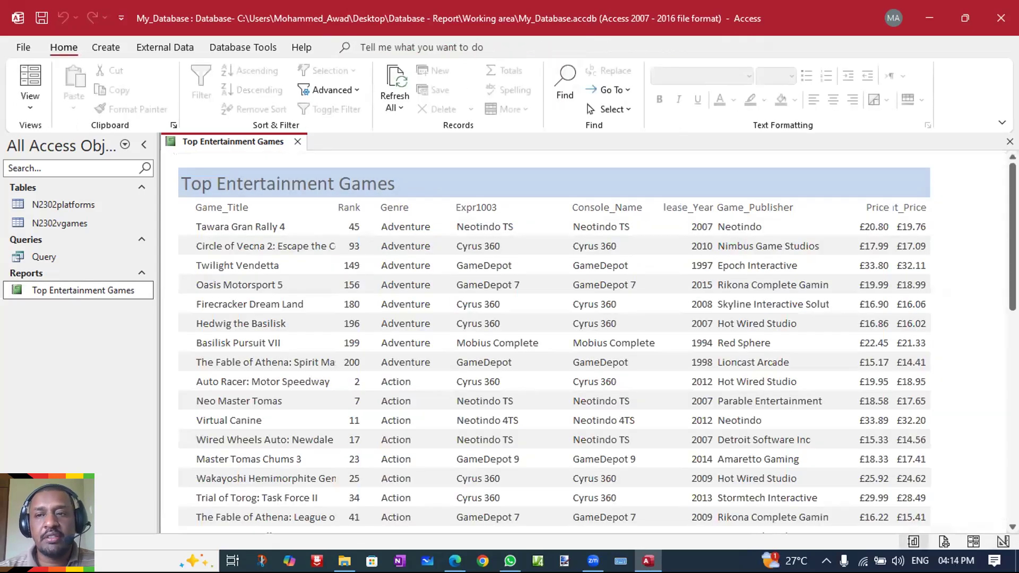
pyautogui.moveTo(1013, 236); pyautogui.dragTo(1013, 446)
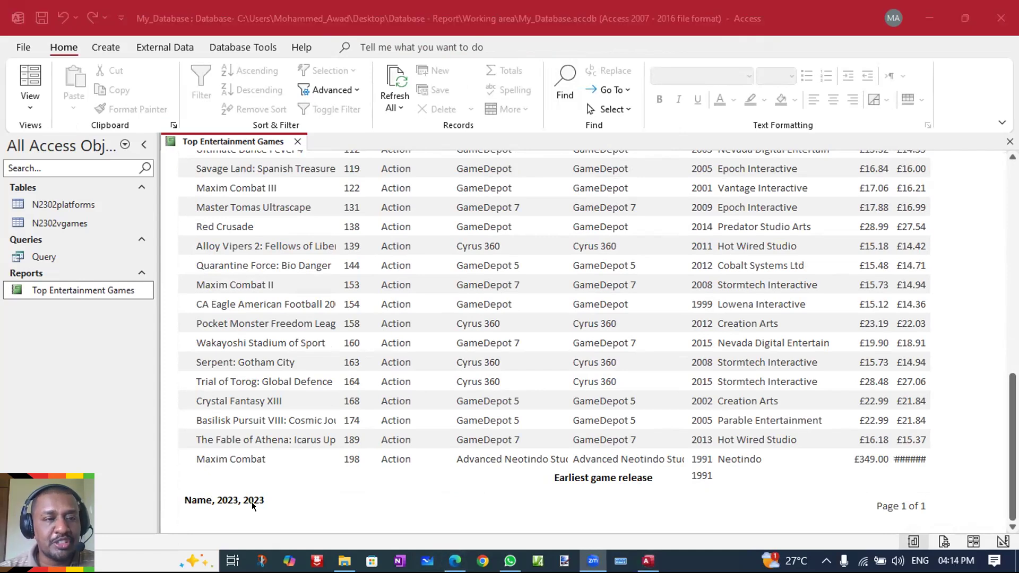
pyautogui.click(111, 292)
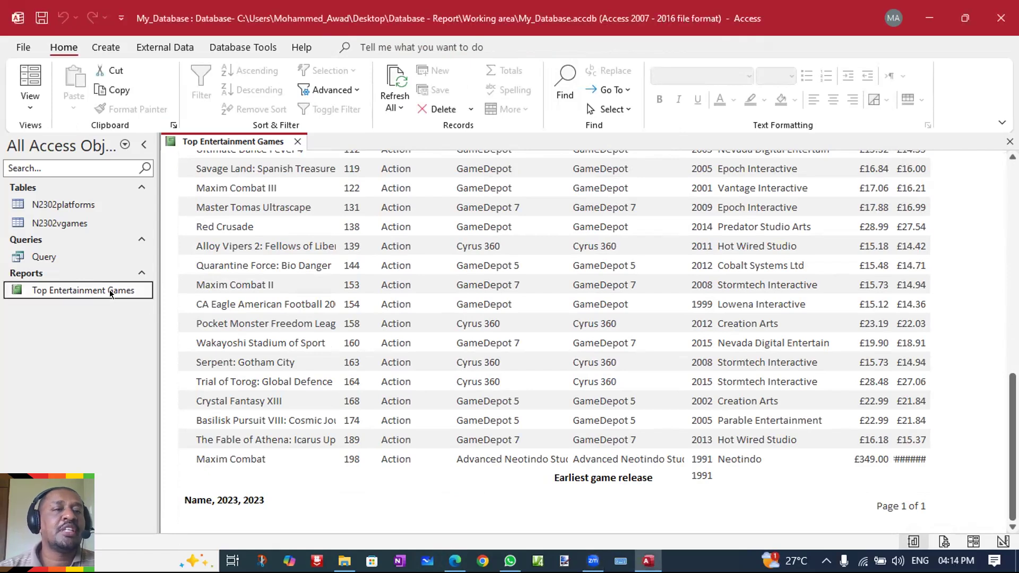
pyautogui.rightClick(111, 293)
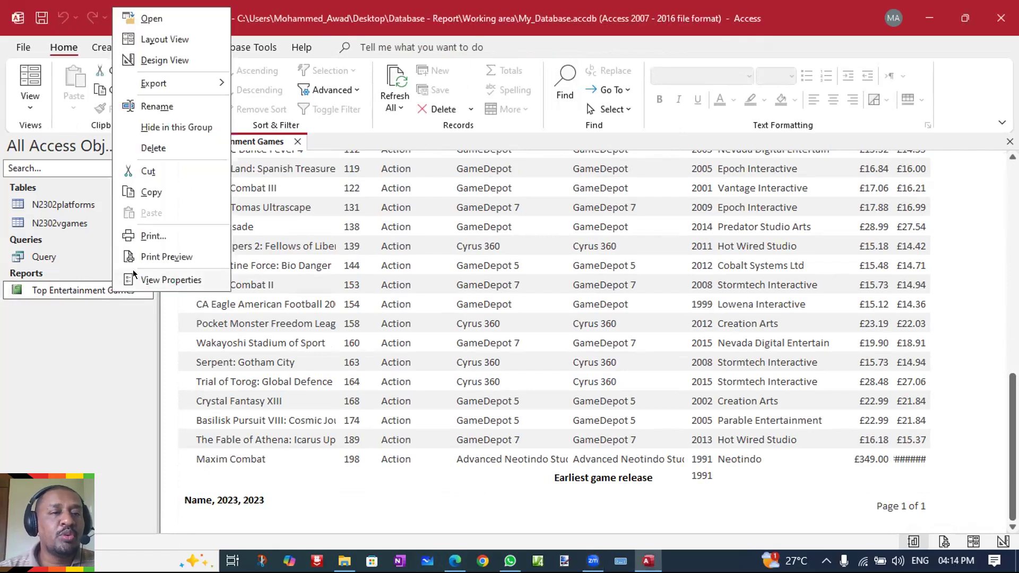
pyautogui.click(167, 257)
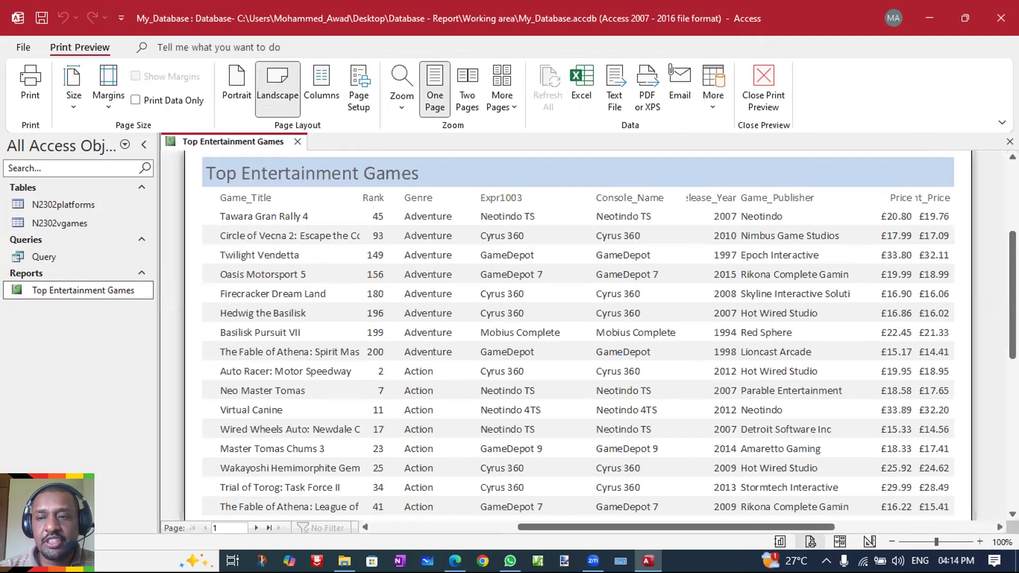
# - Examine the candidate details and page numbers in both pages' footers, and the labelled earliest release year on page 2
pyautogui.scroll(-5, 574, 335)
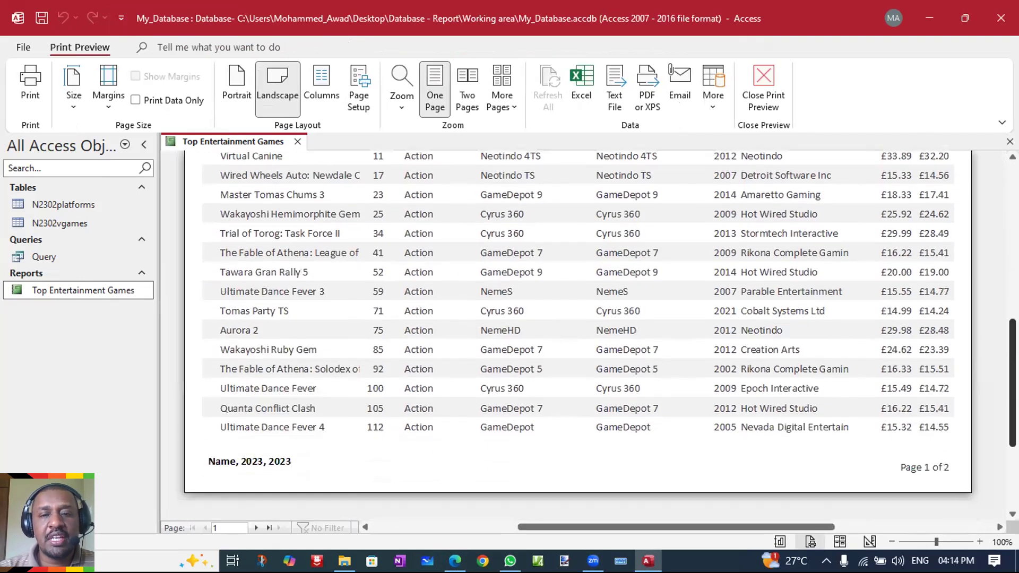
pyautogui.scroll(-5, 573, 335)
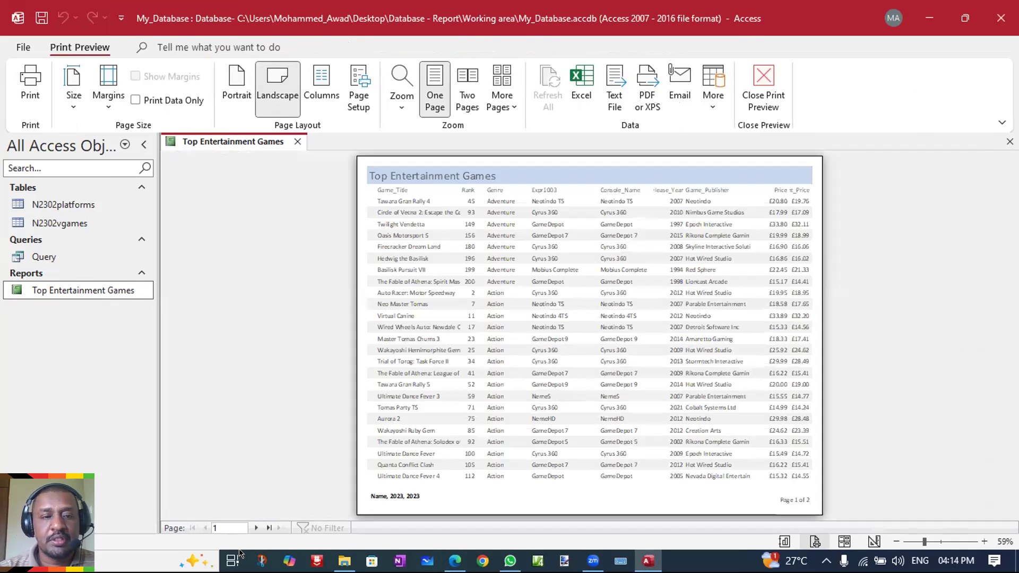
pyautogui.click(678, 464)
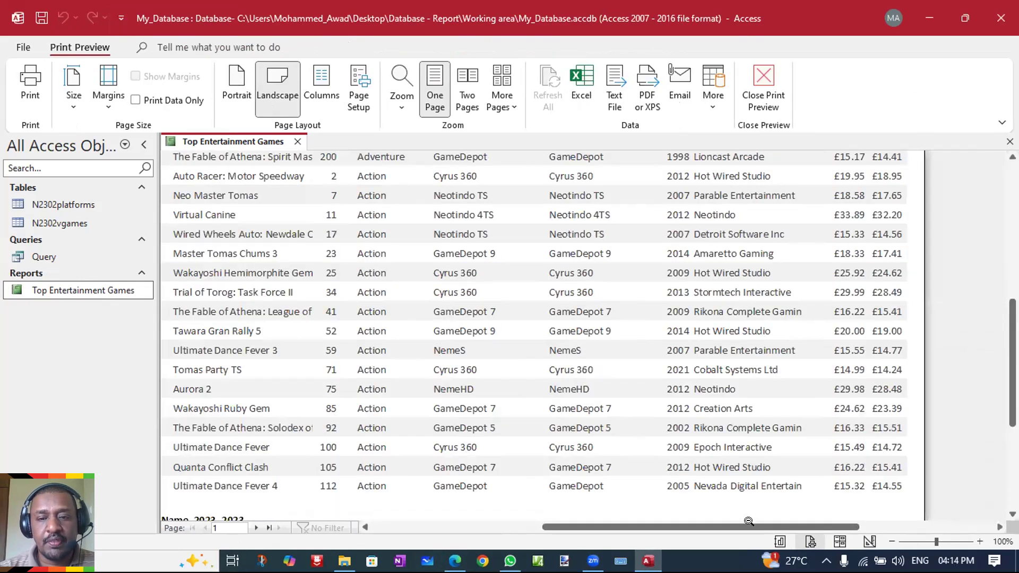
pyautogui.moveTo(718, 525); pyautogui.dragTo(547, 527)
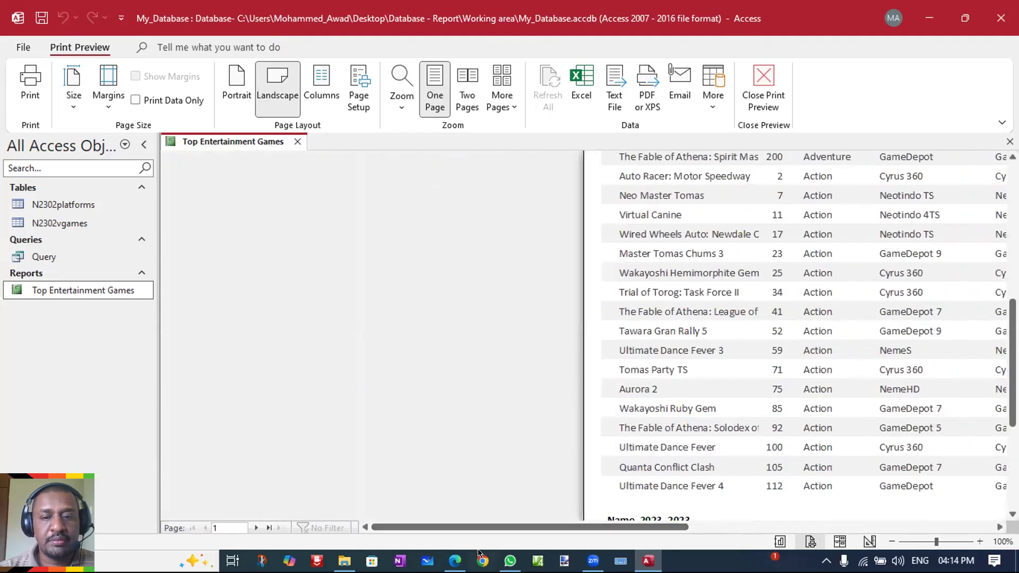
pyautogui.moveTo(1013, 363); pyautogui.dragTo(1012, 438)
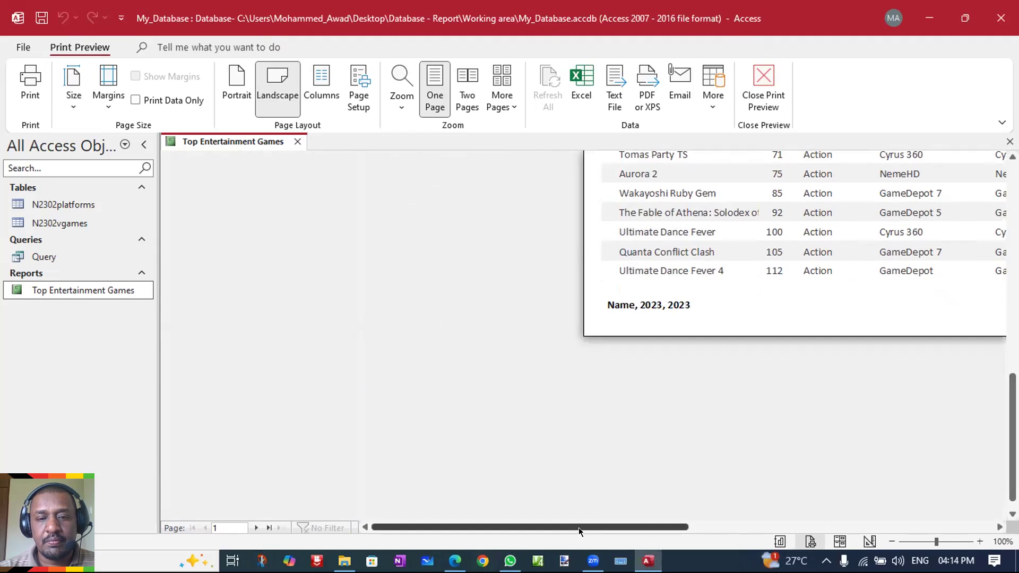
pyautogui.click(255, 528)
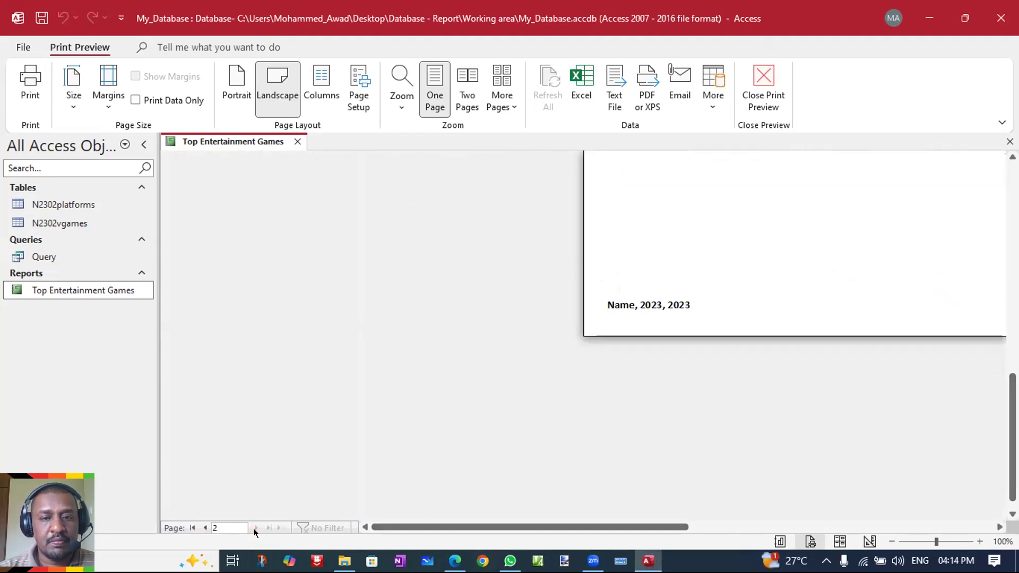
pyautogui.moveTo(620, 525); pyautogui.dragTo(783, 531)
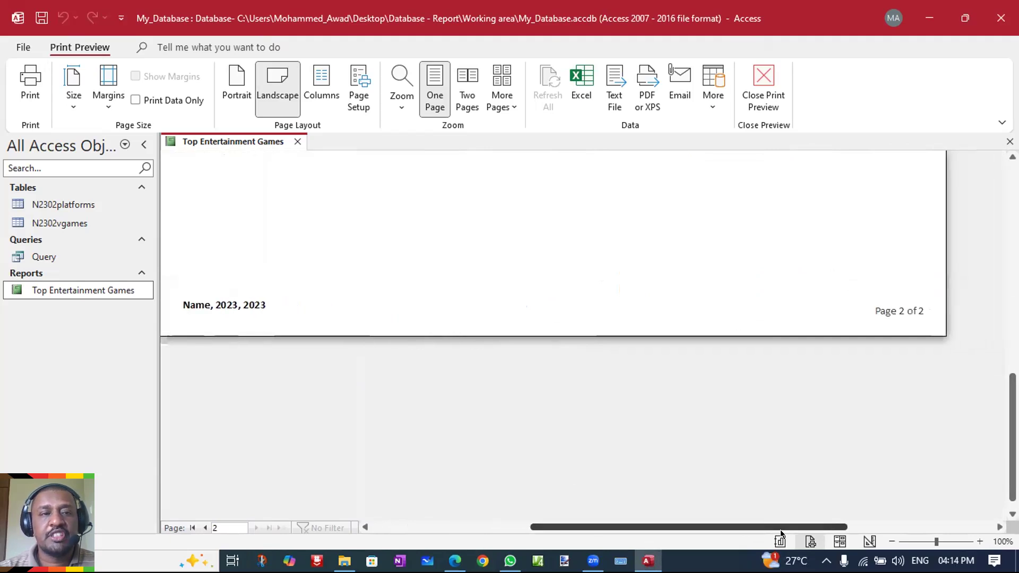
pyautogui.scroll(5, 596, 291)
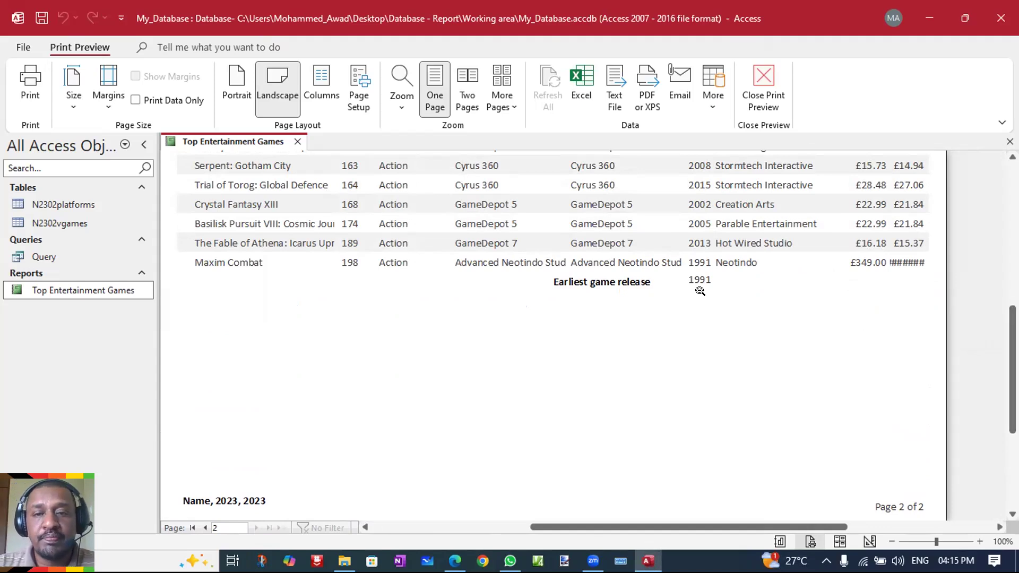
# - Switch to the exam paper PDF in the browser to review the report requirements
pyautogui.click(455, 560)
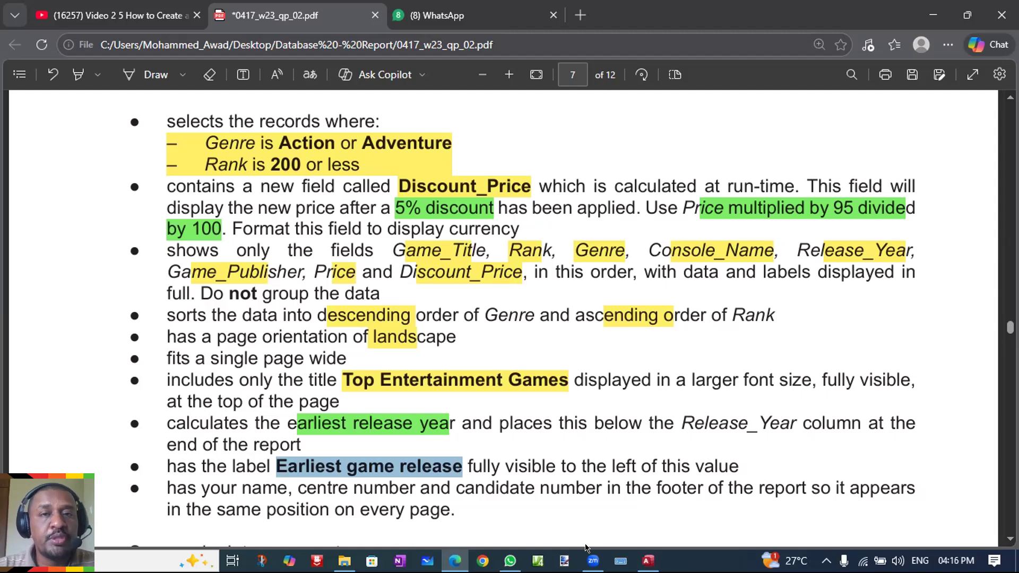
pyautogui.click(623, 65)
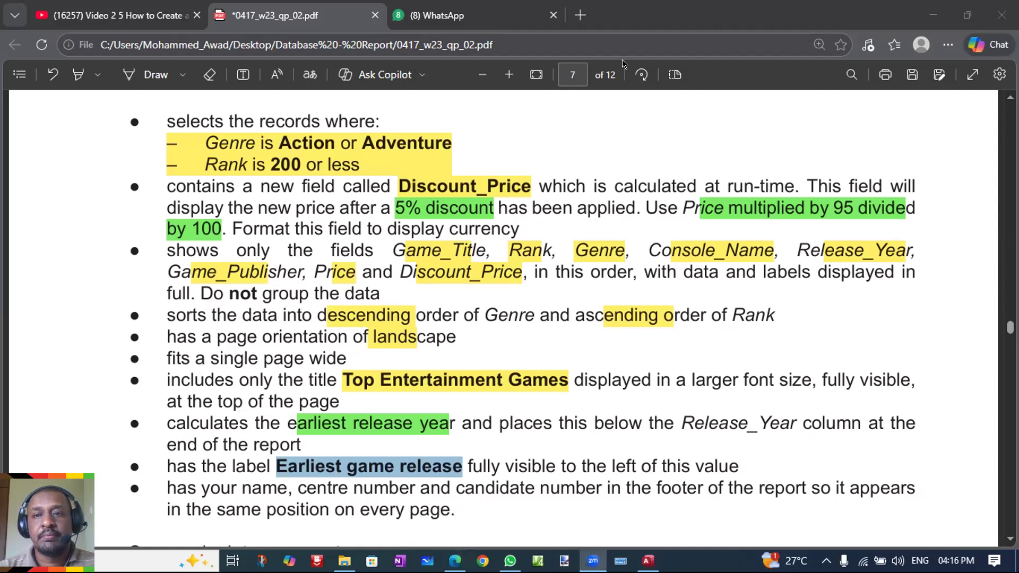